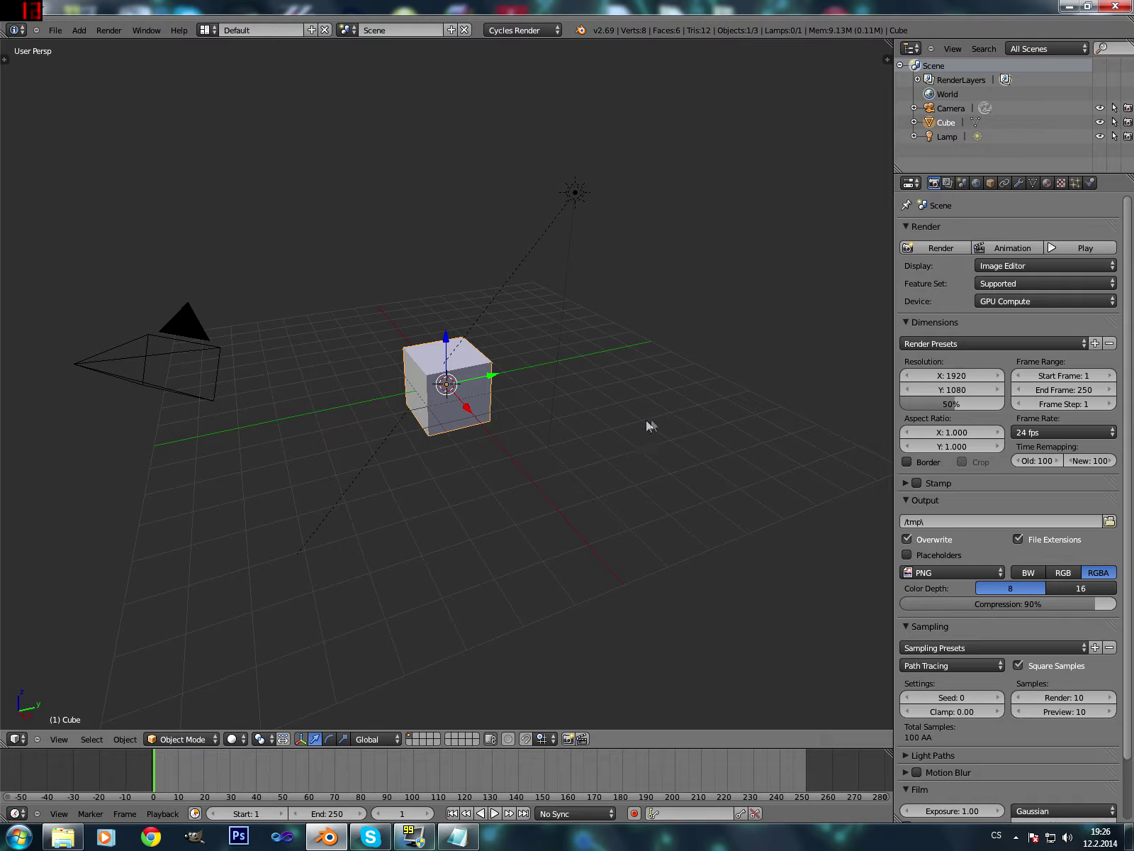
# Add a second, empty material slot to the Cube in the Material tab.
pyautogui.click(1048, 184)
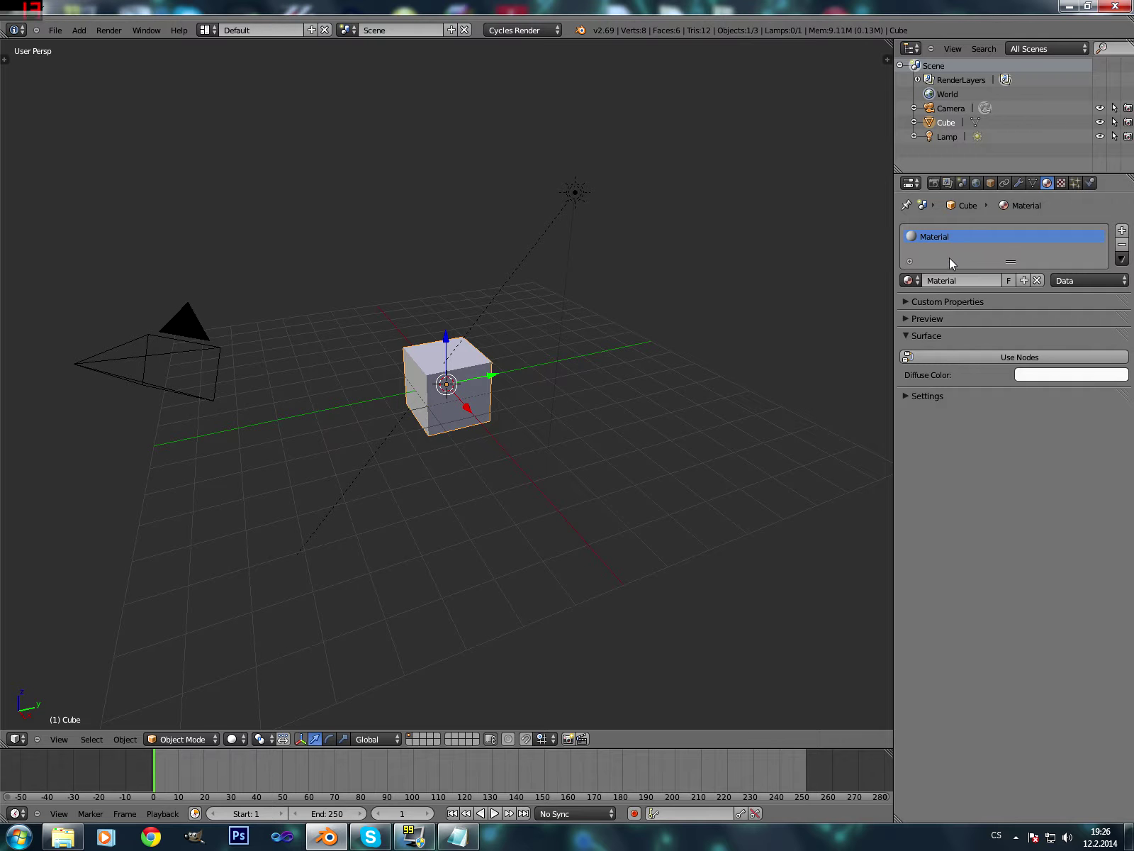
pyautogui.click(1122, 232)
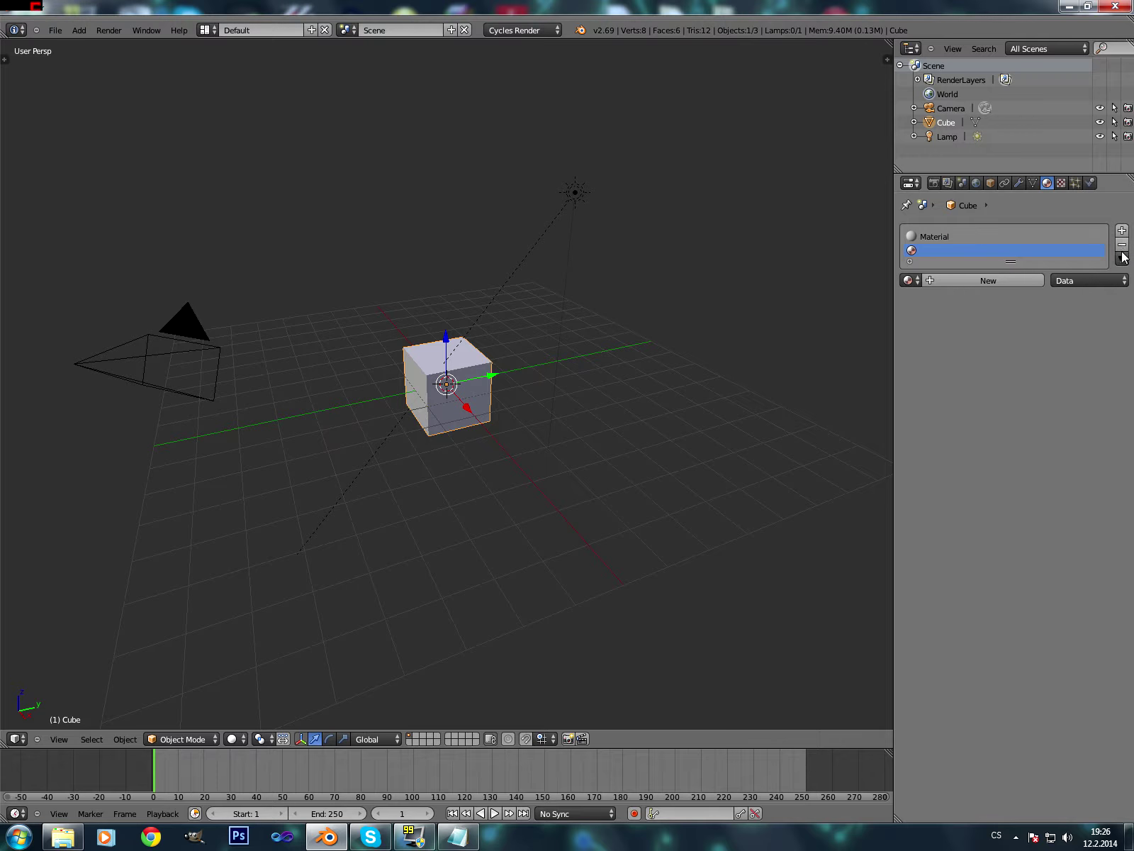
pyautogui.click(1122, 245)
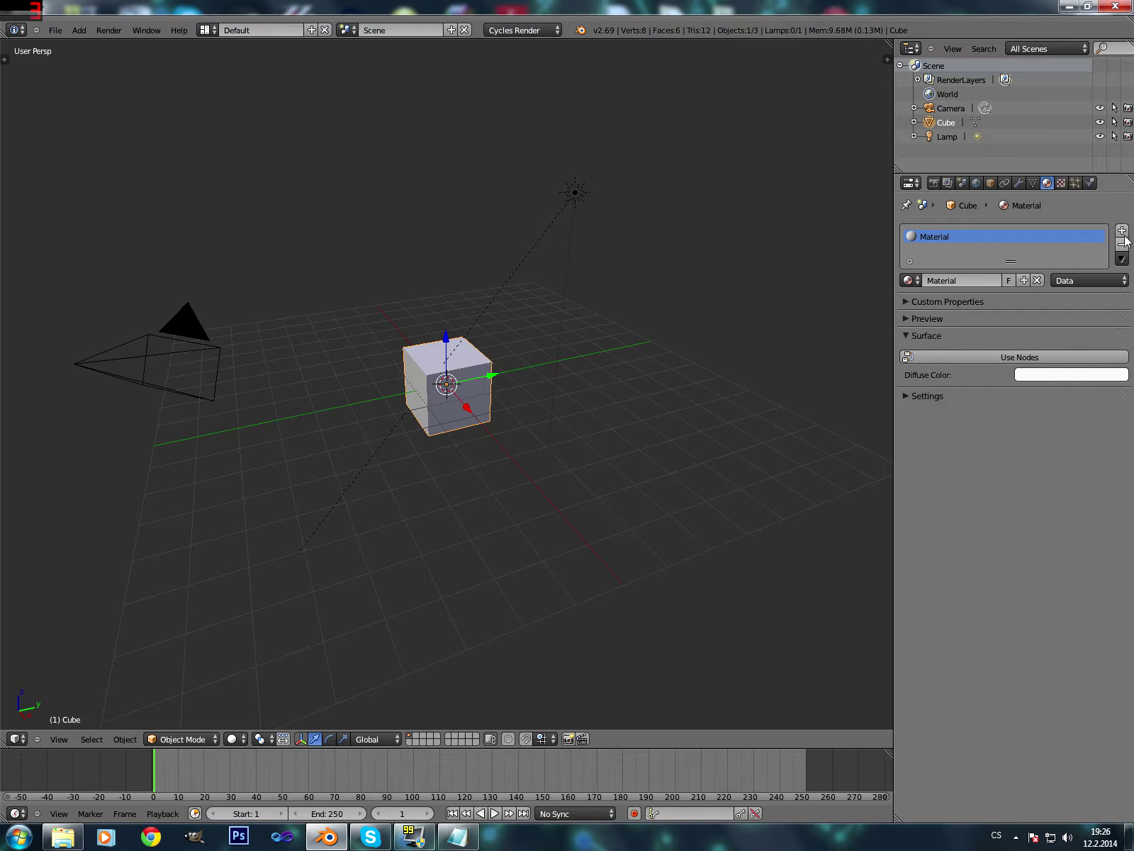
pyautogui.click(1122, 232)
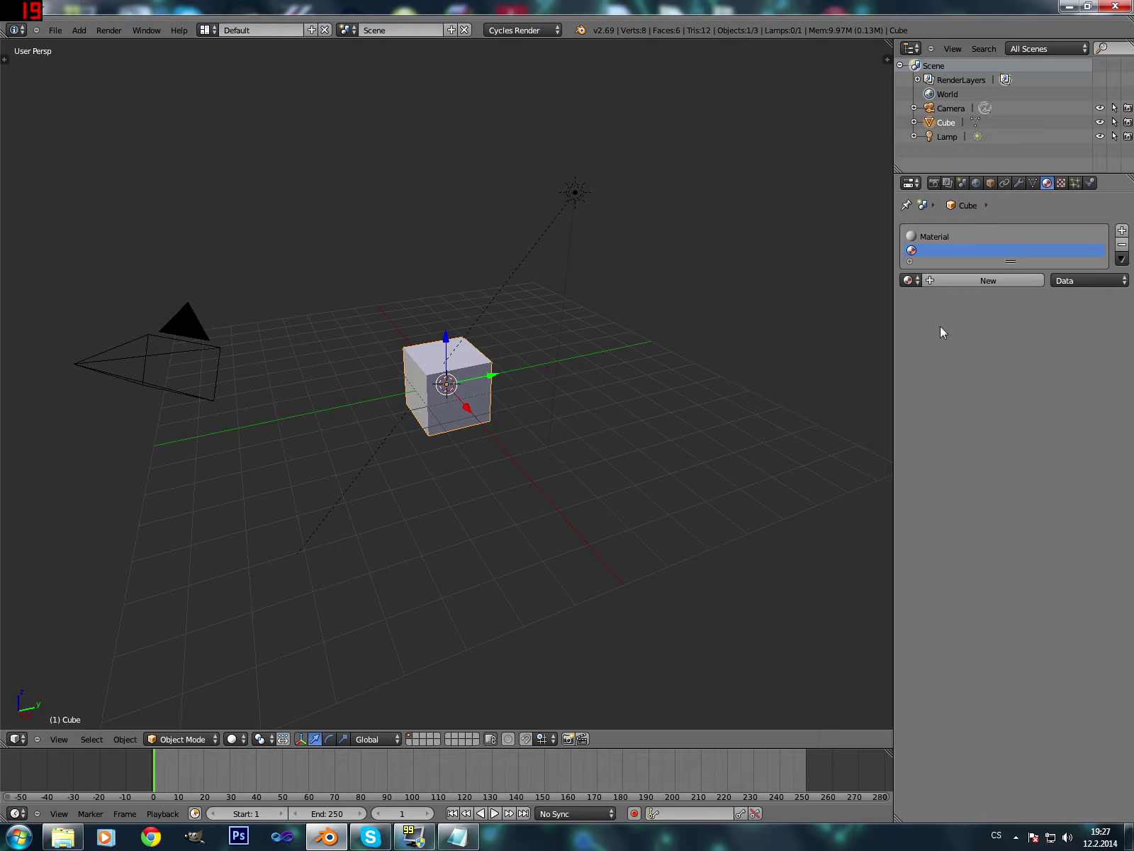
# Briefly assign the existing Material, then fill the slot with a new Material.001.
pyautogui.click(911, 279)
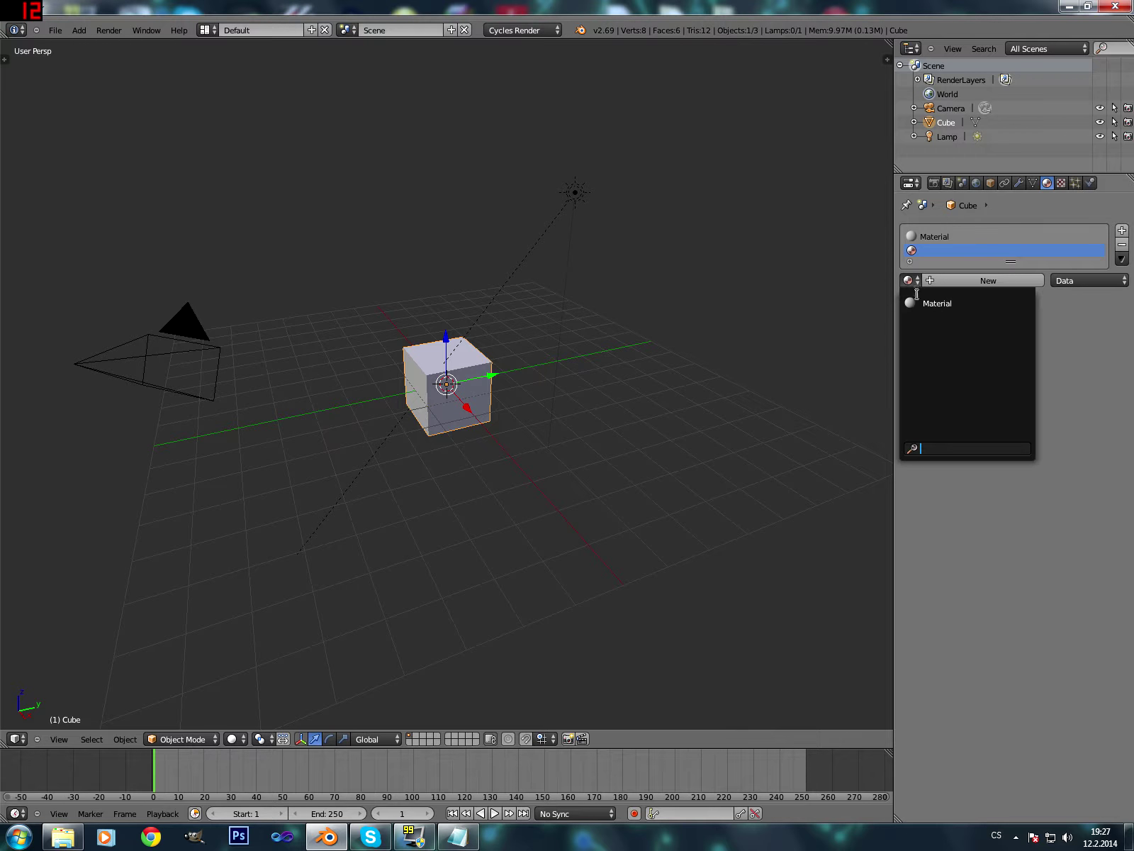
pyautogui.click(979, 304)
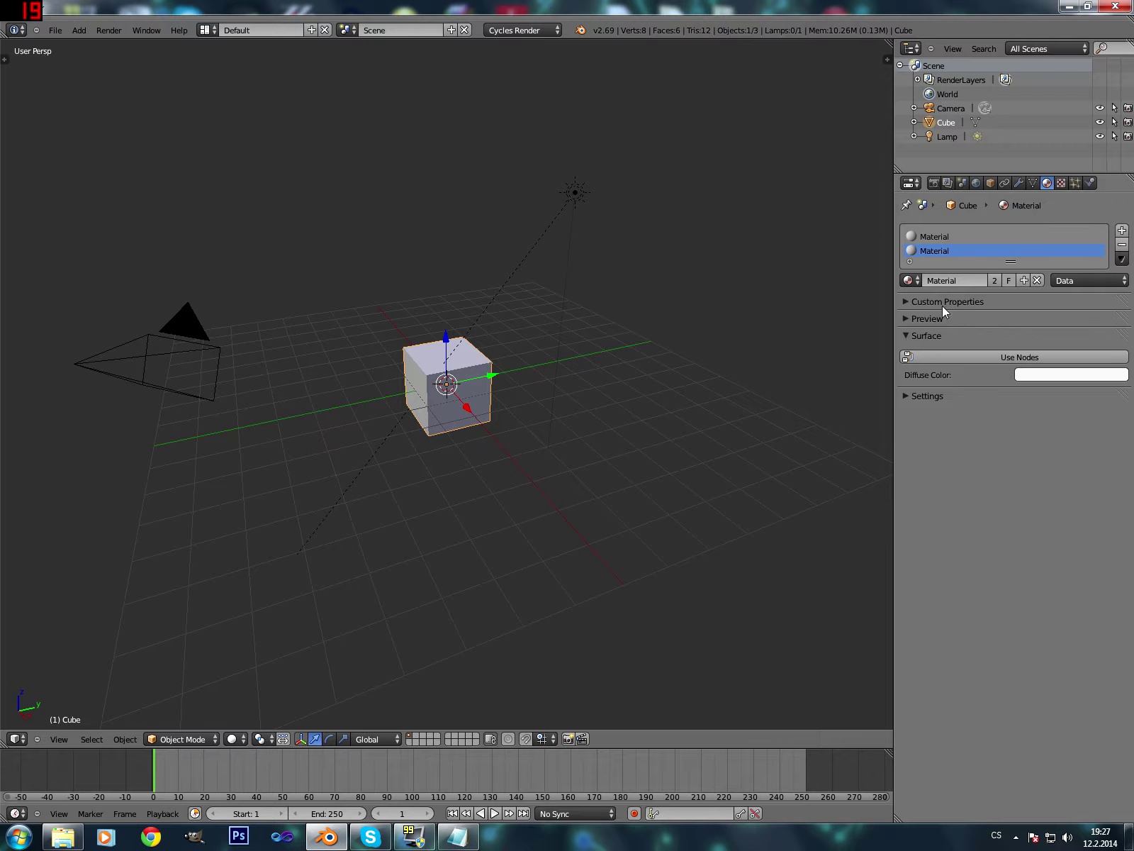
pyautogui.click(912, 282)
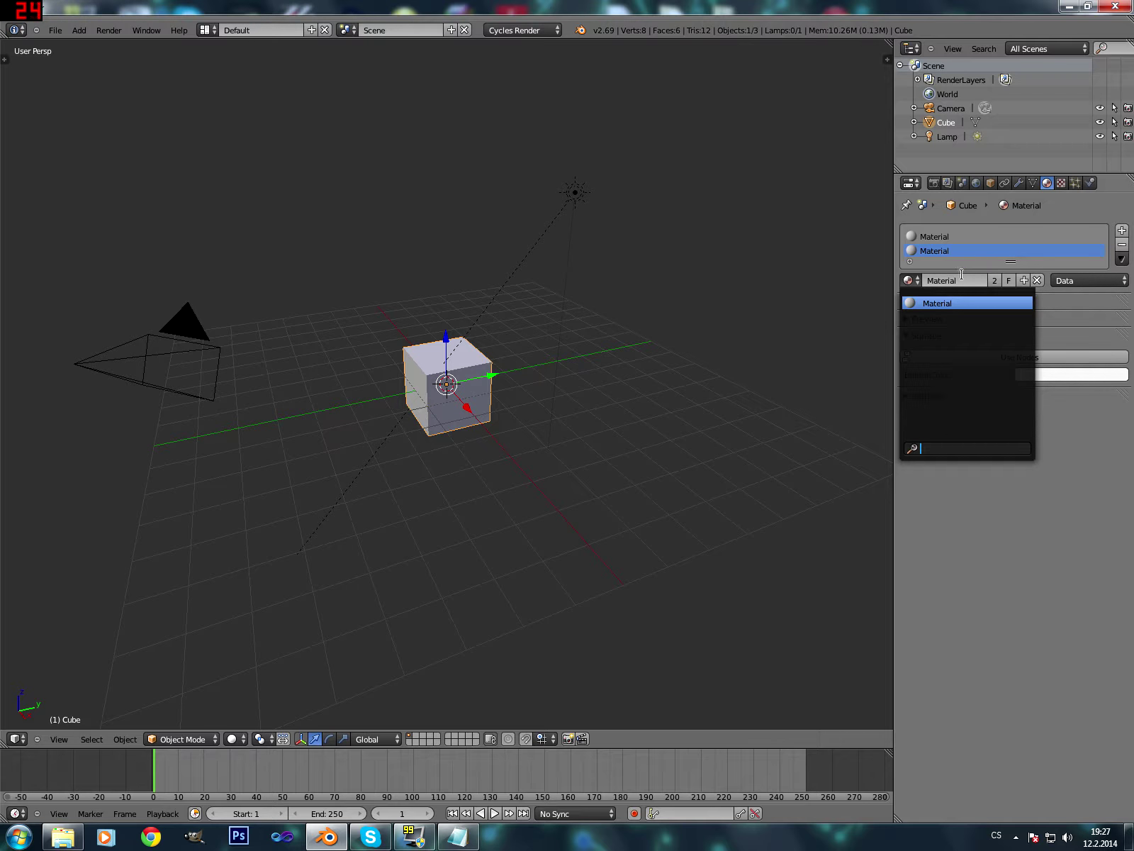
pyautogui.click(1122, 244)
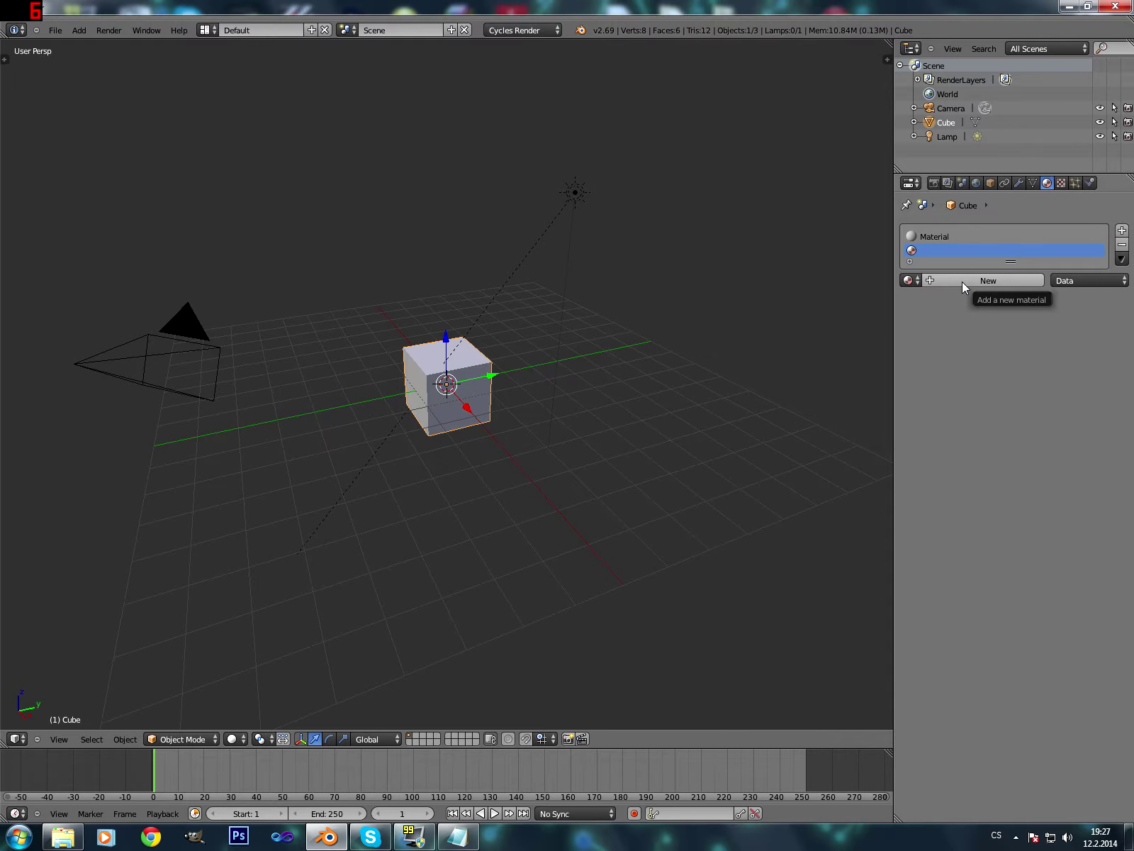
pyautogui.click(963, 282)
pyautogui.click(963, 280)
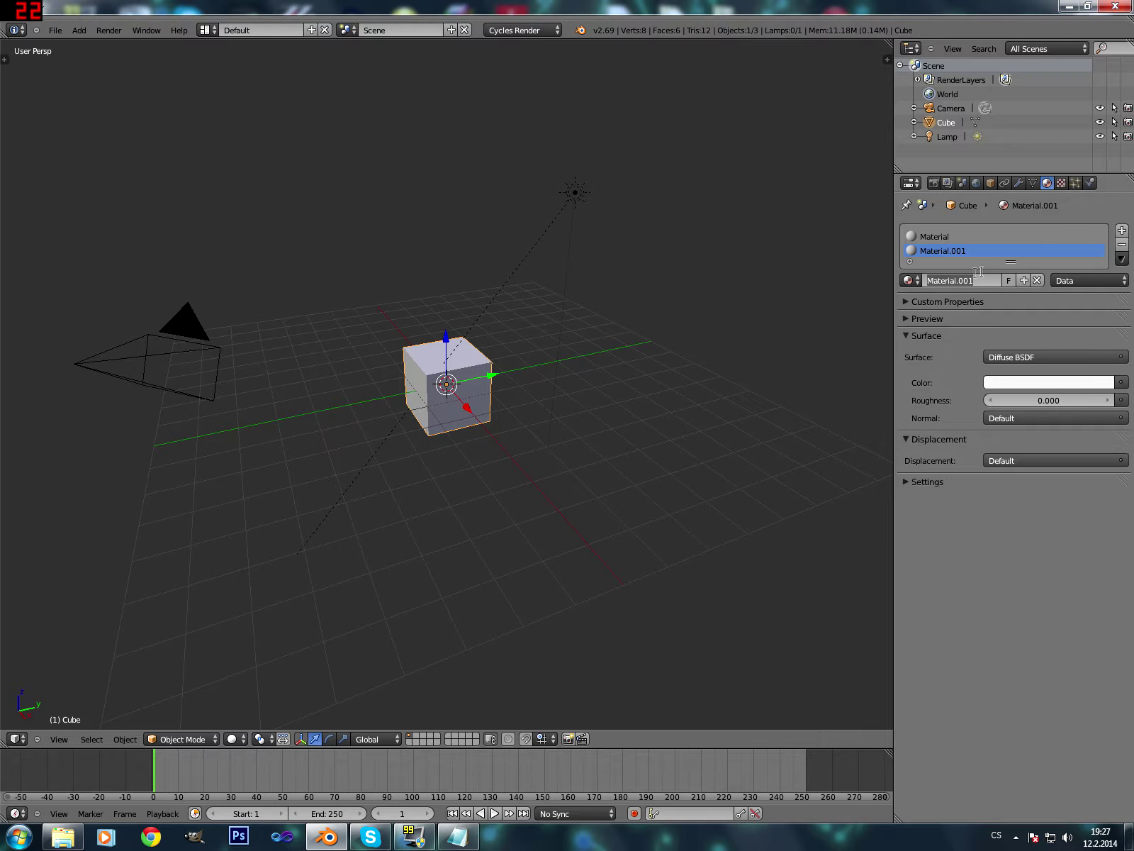
# Delete the Material.001 slot so the Cube keeps only the original Material.
pyautogui.click(1121, 245)
pyautogui.click(1122, 244)
pyautogui.click(914, 318)
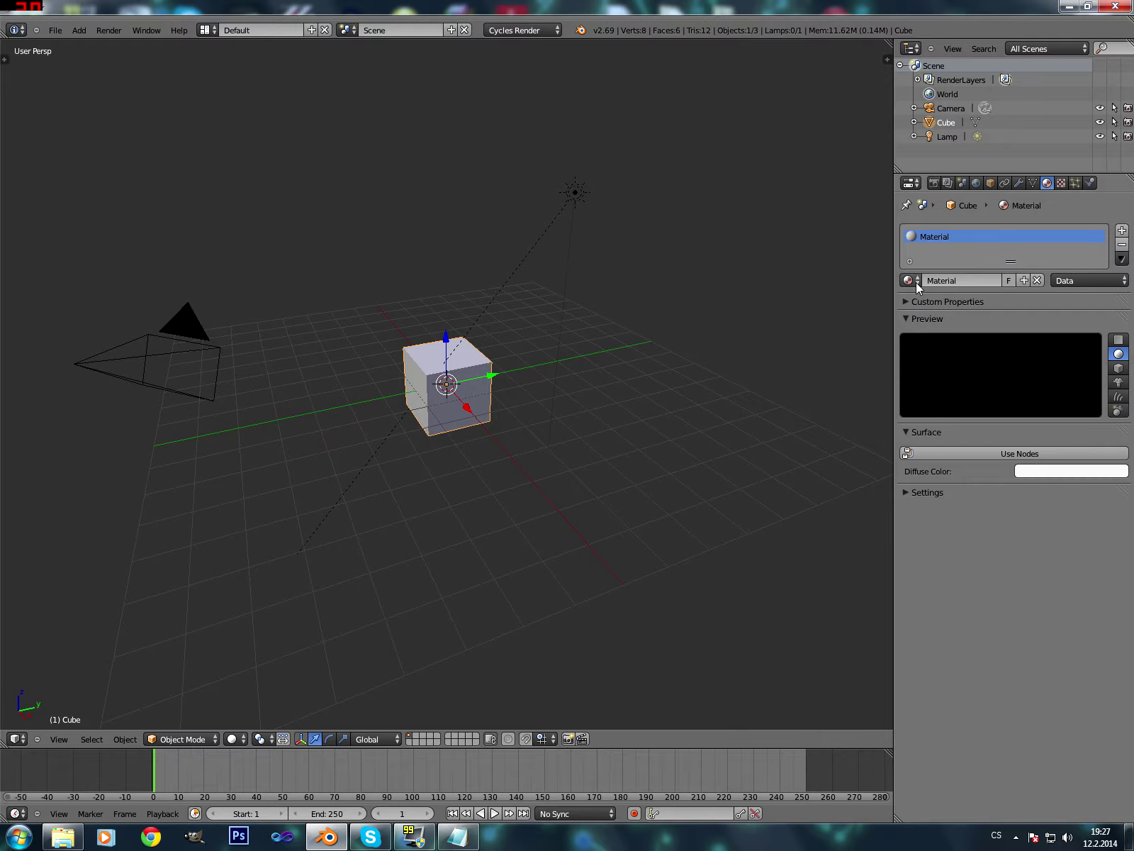
pyautogui.click(914, 317)
# Browse the material list and toggle Material's fake user on and off.
pyautogui.click(910, 280)
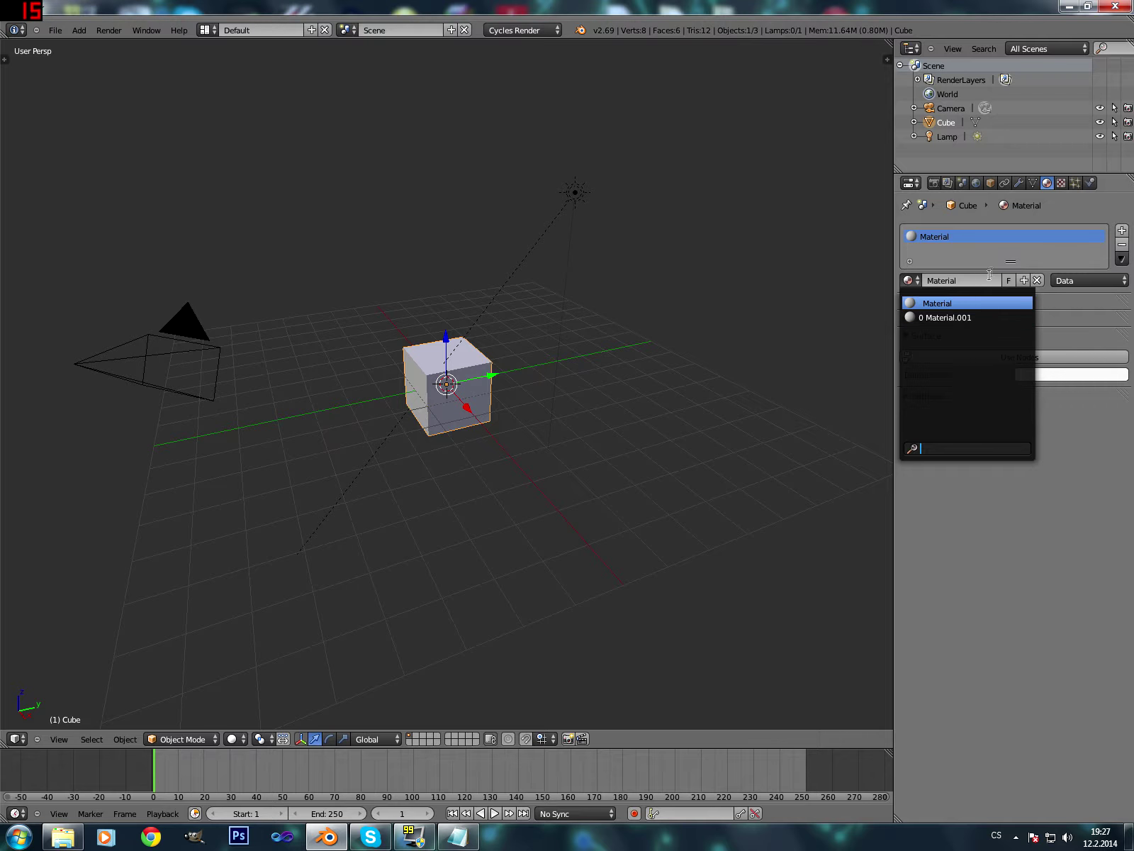
pyautogui.click(1008, 268)
pyautogui.click(1008, 282)
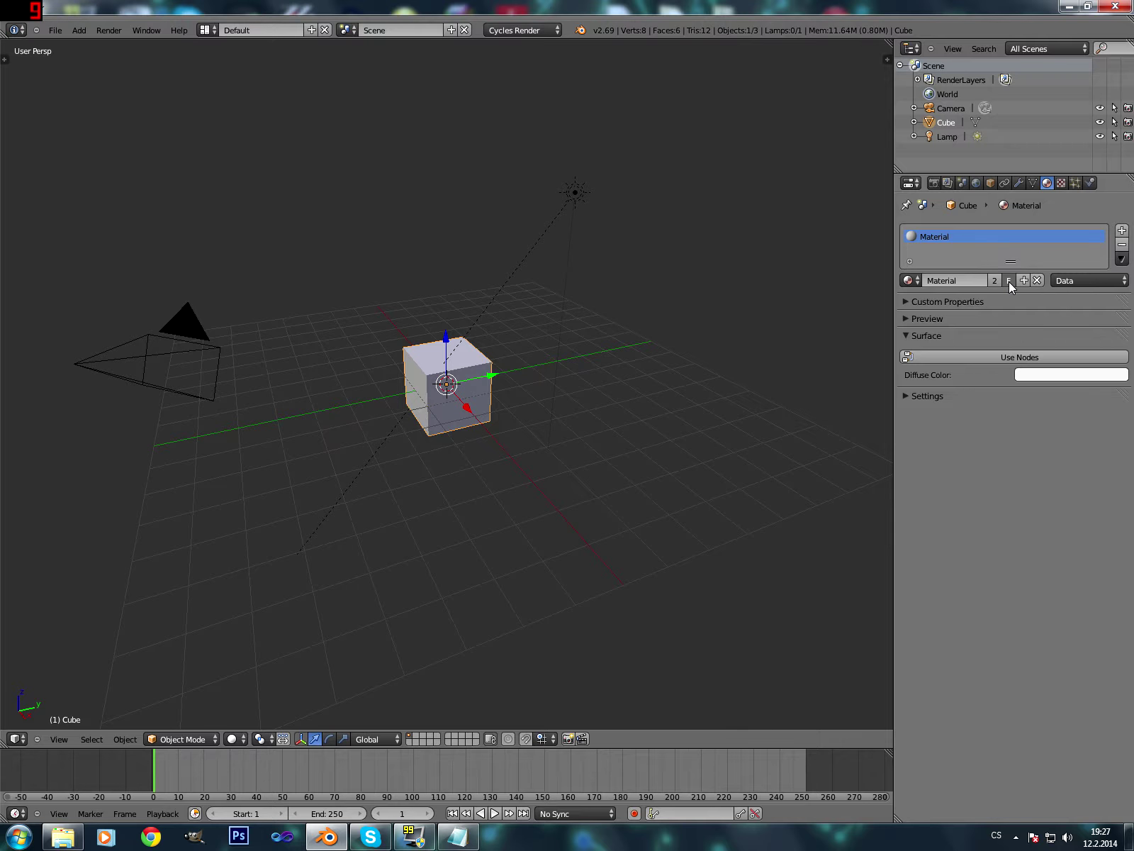
pyautogui.click(1008, 282)
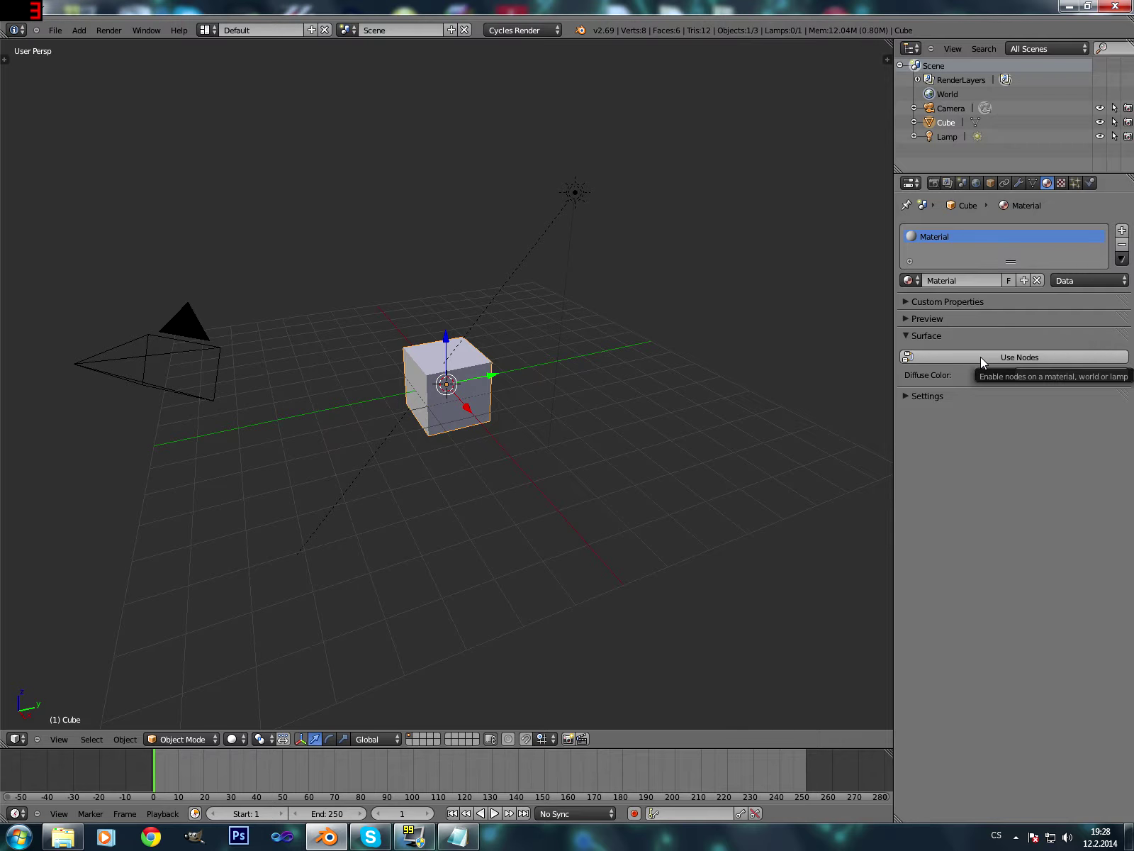
# Enable nodes on Material, add a fake user, and make single-user copy Material.002.
pyautogui.click(980, 356)
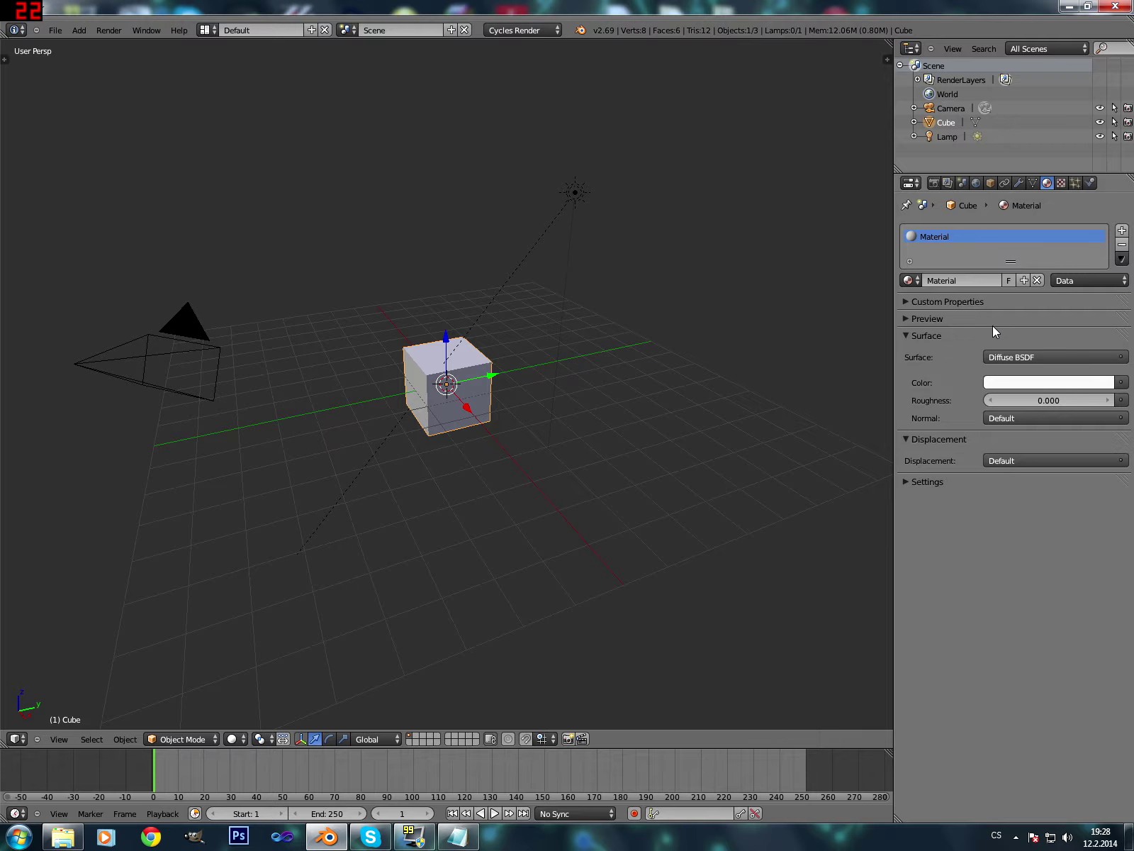
pyautogui.click(1006, 282)
pyautogui.click(995, 282)
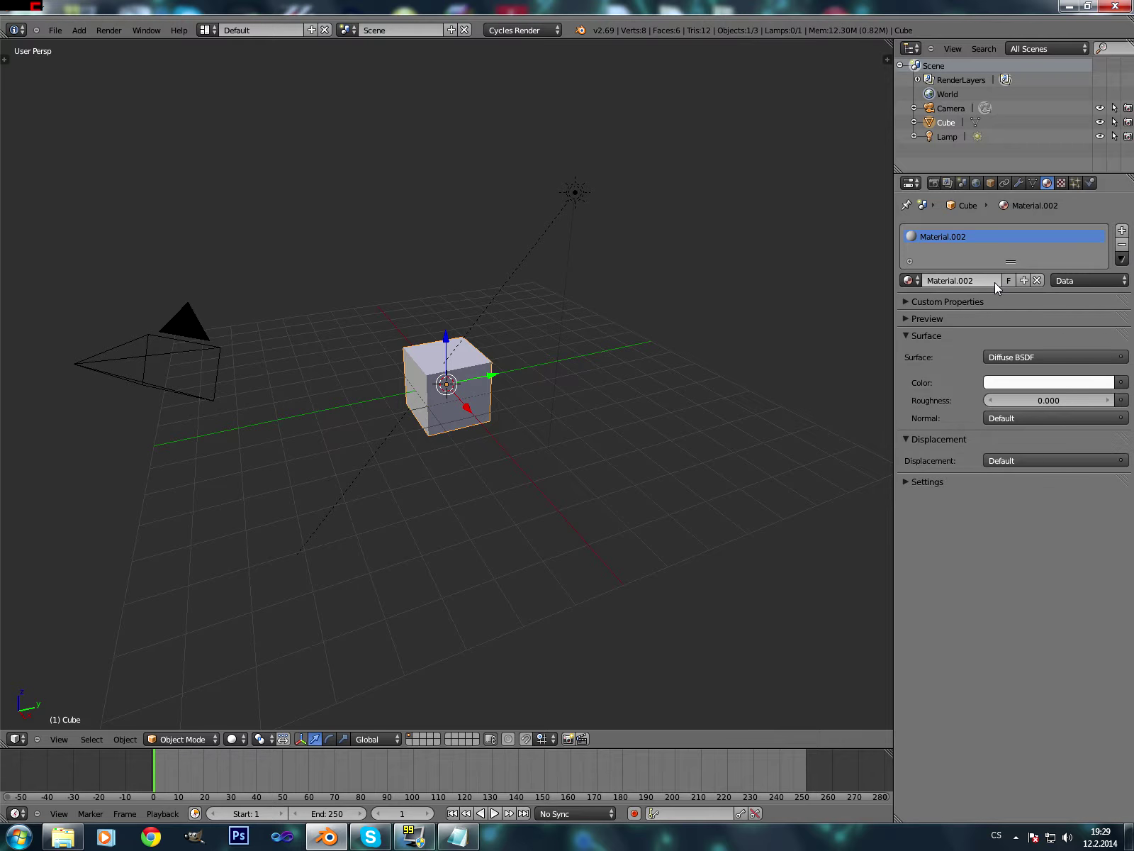
pyautogui.click(910, 280)
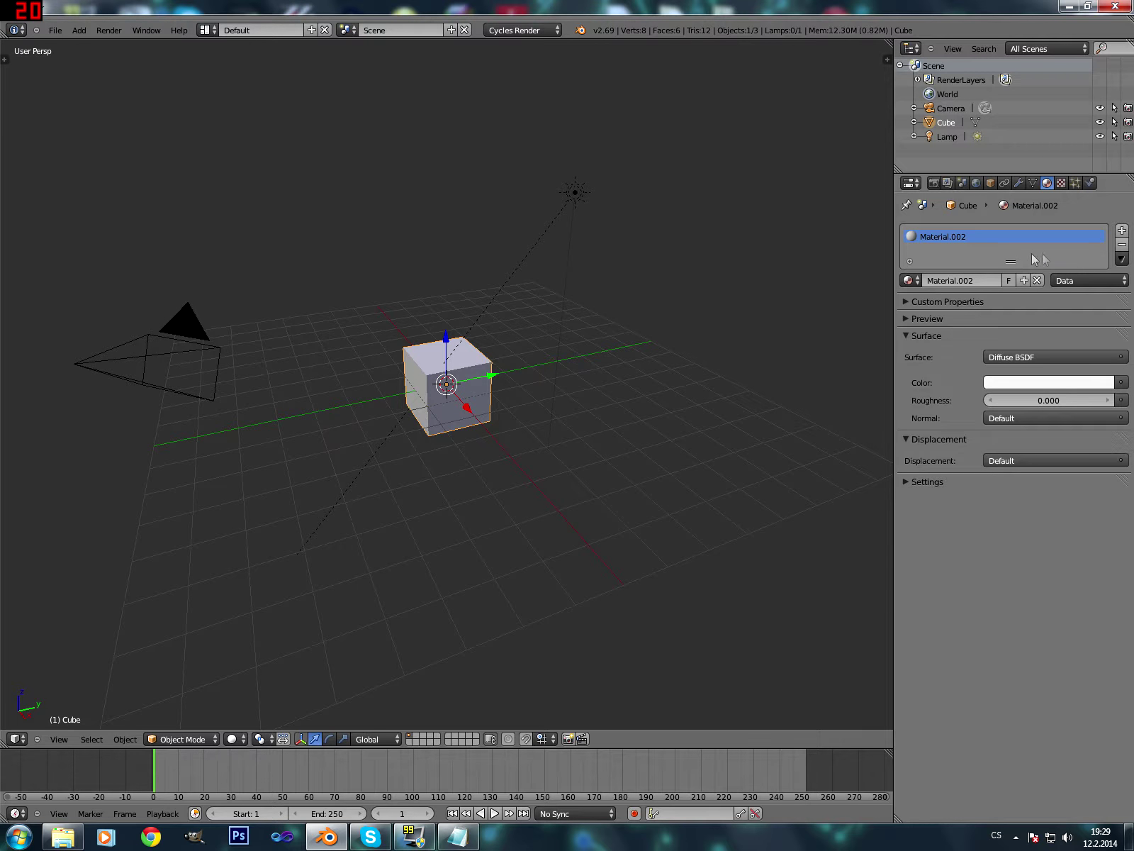
# Add a slot holding Material.002, then undo back to one Material.001 slot.
pyautogui.click(1121, 230)
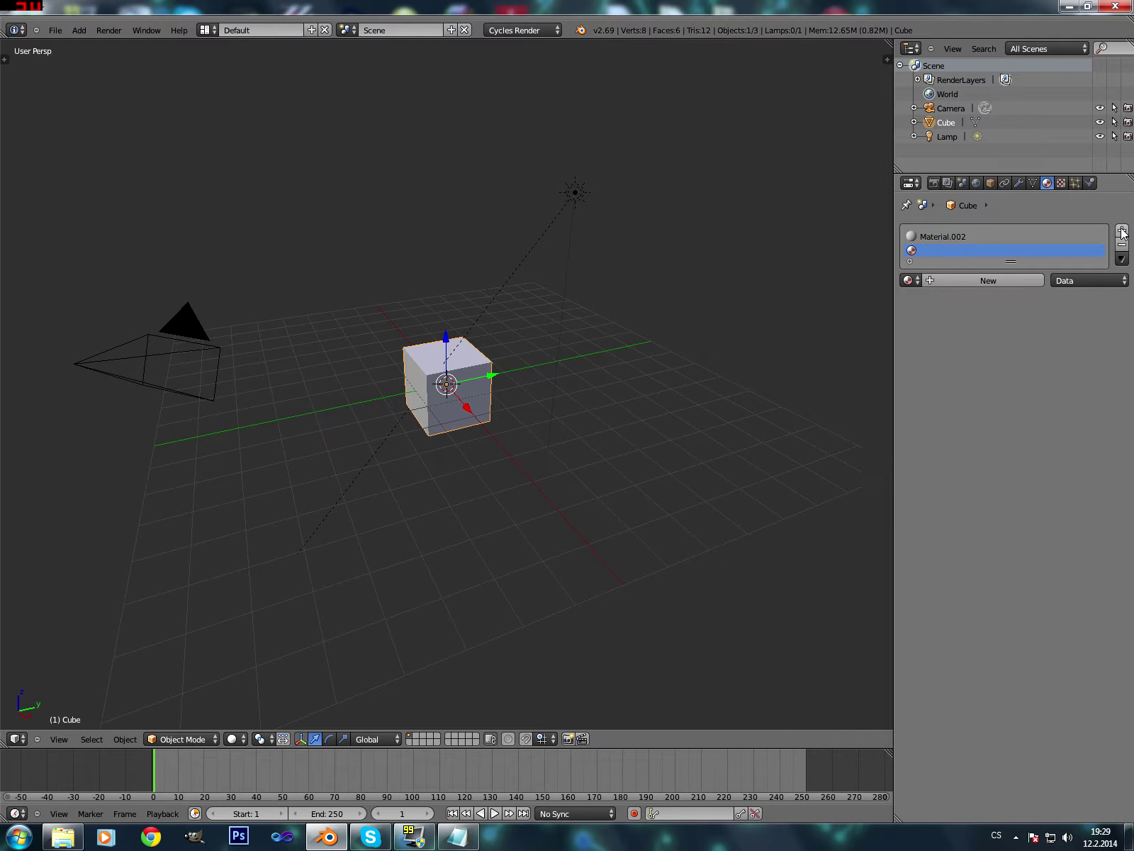
pyautogui.click(909, 280)
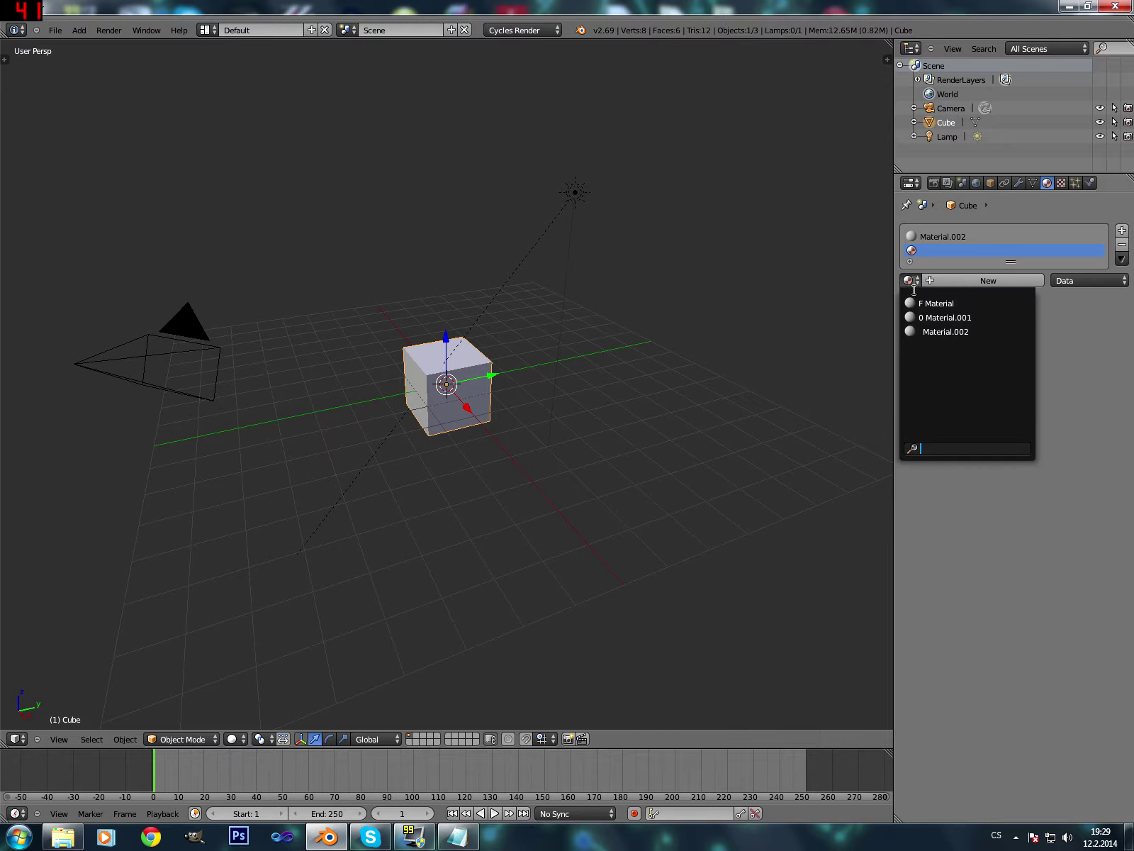
pyautogui.click(938, 330)
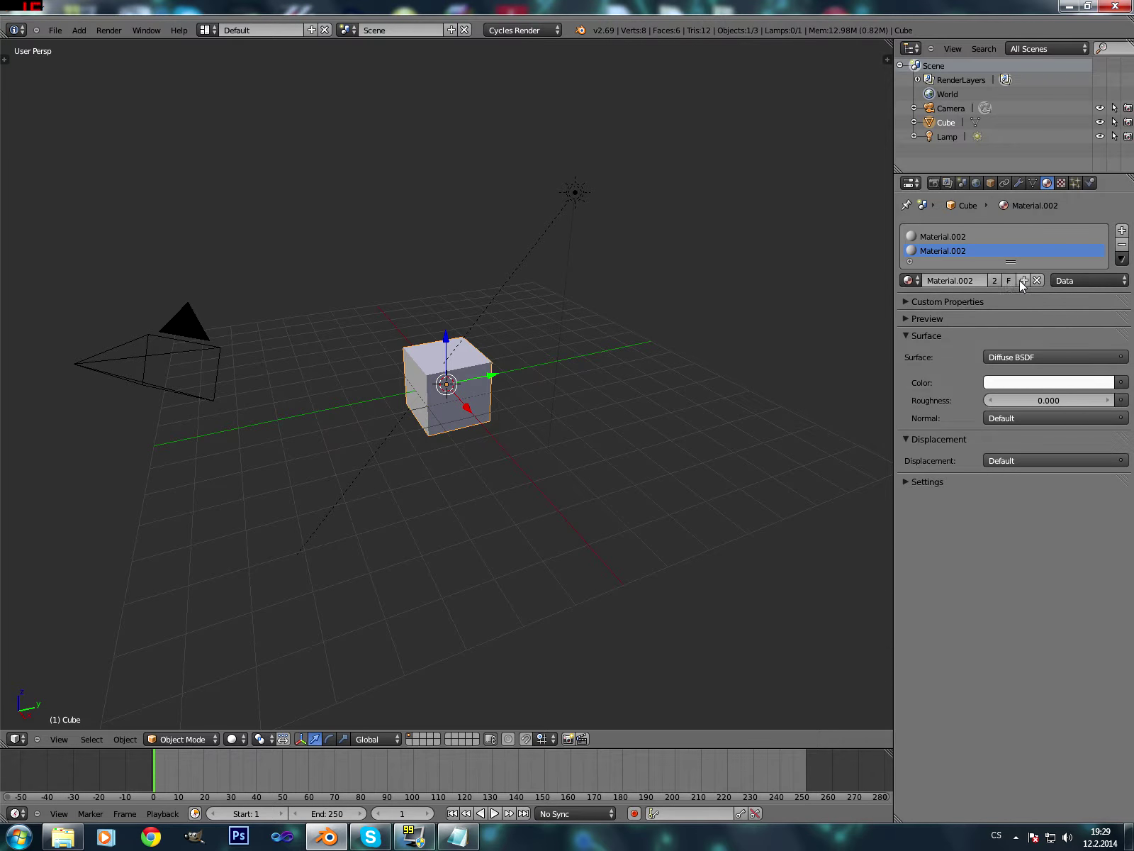
pyautogui.hotkey('ctrl', 'z')
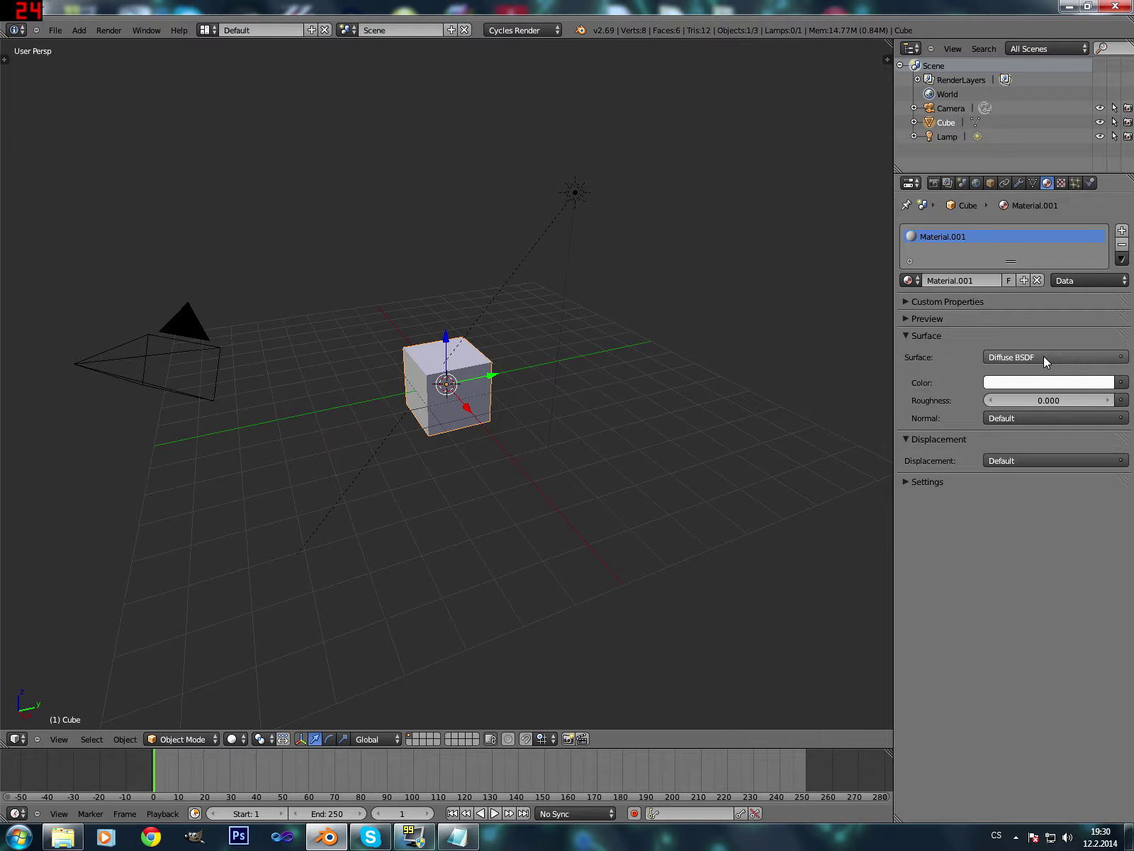
# Set Material.001's surface shader to Glossy BSDF and orbit the viewport.
pyautogui.click(1091, 357)
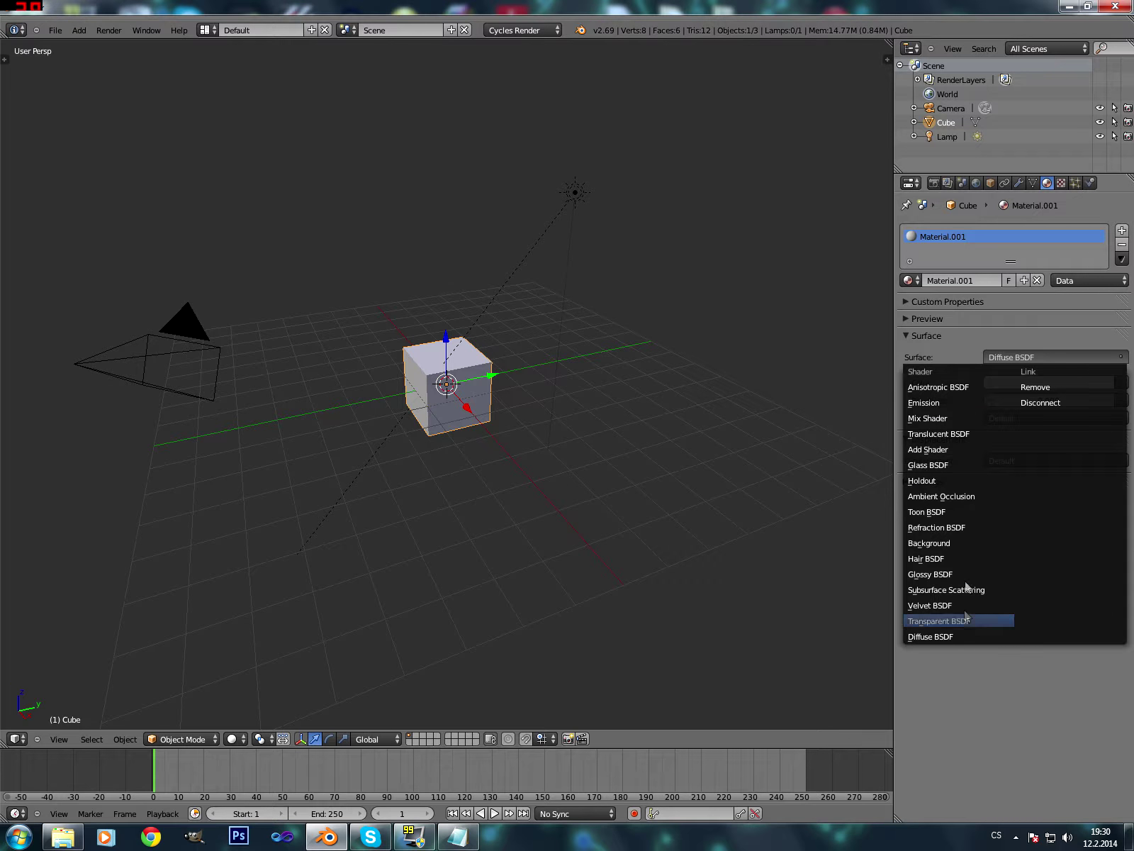
pyautogui.click(1005, 351)
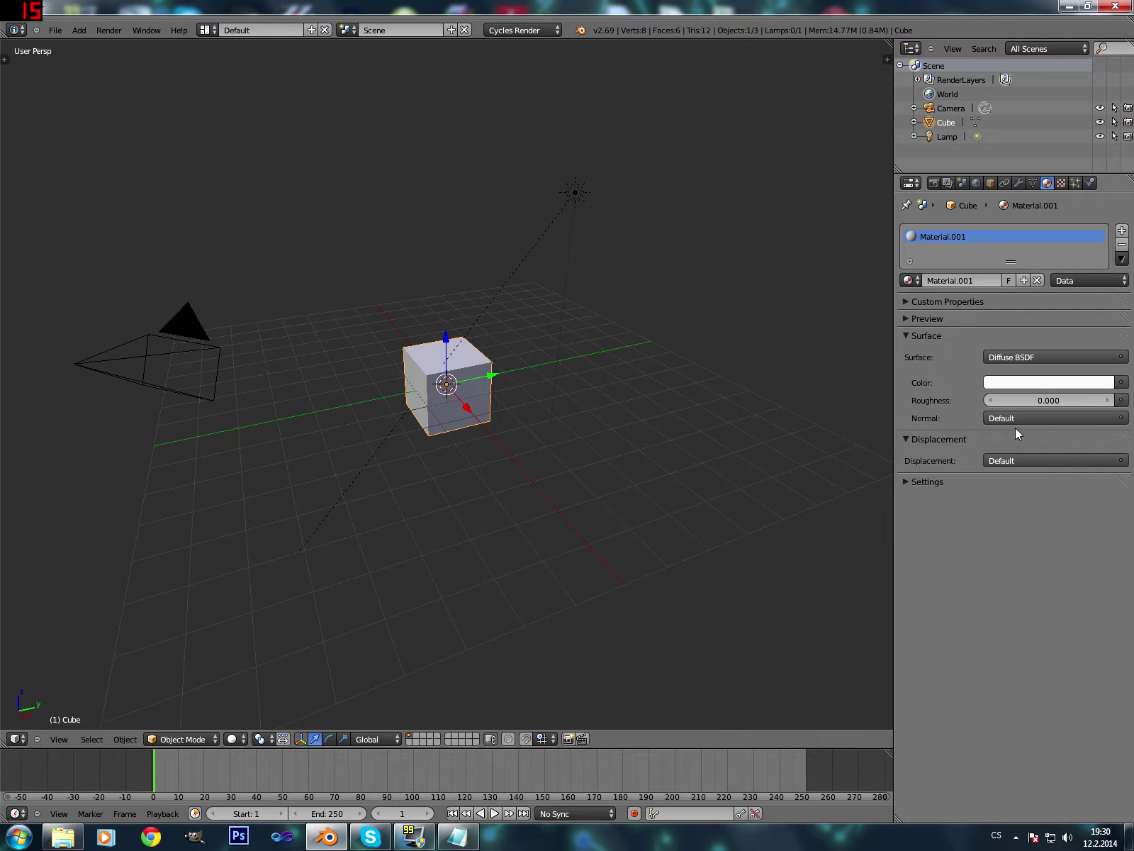
pyautogui.click(1049, 357)
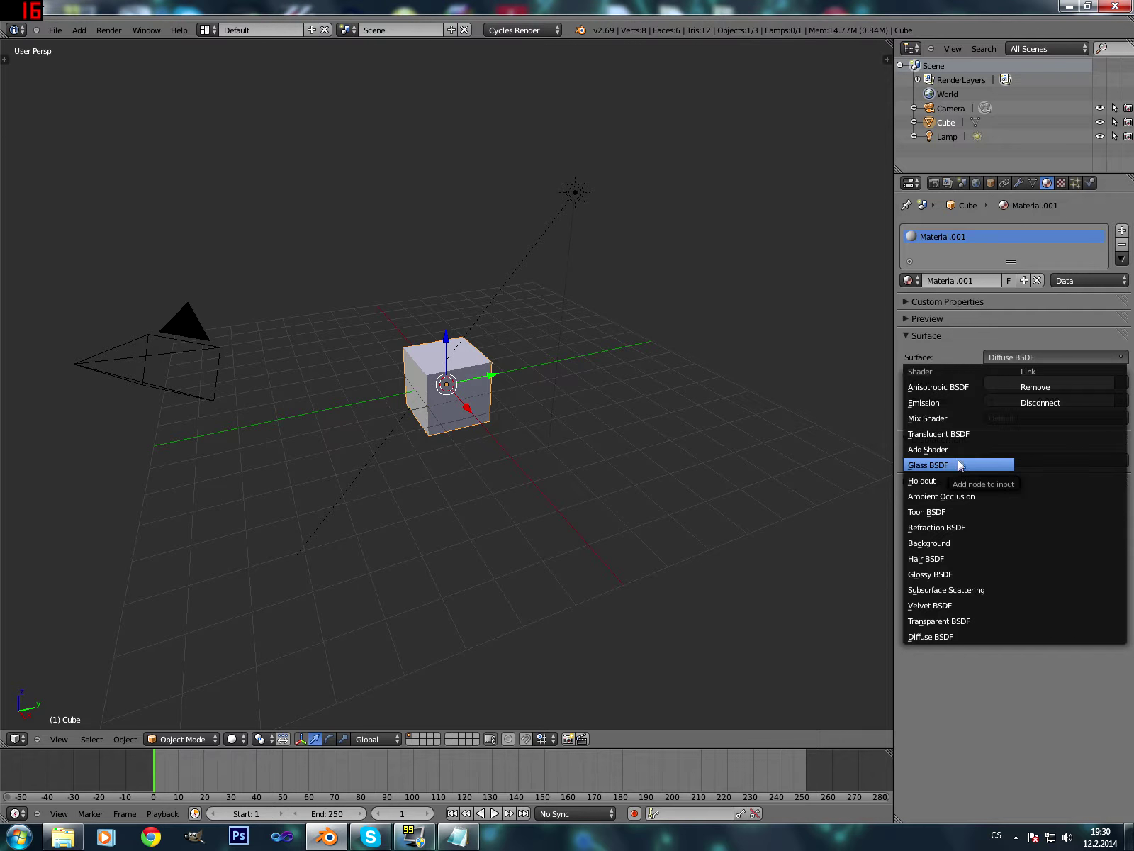
pyautogui.click(959, 573)
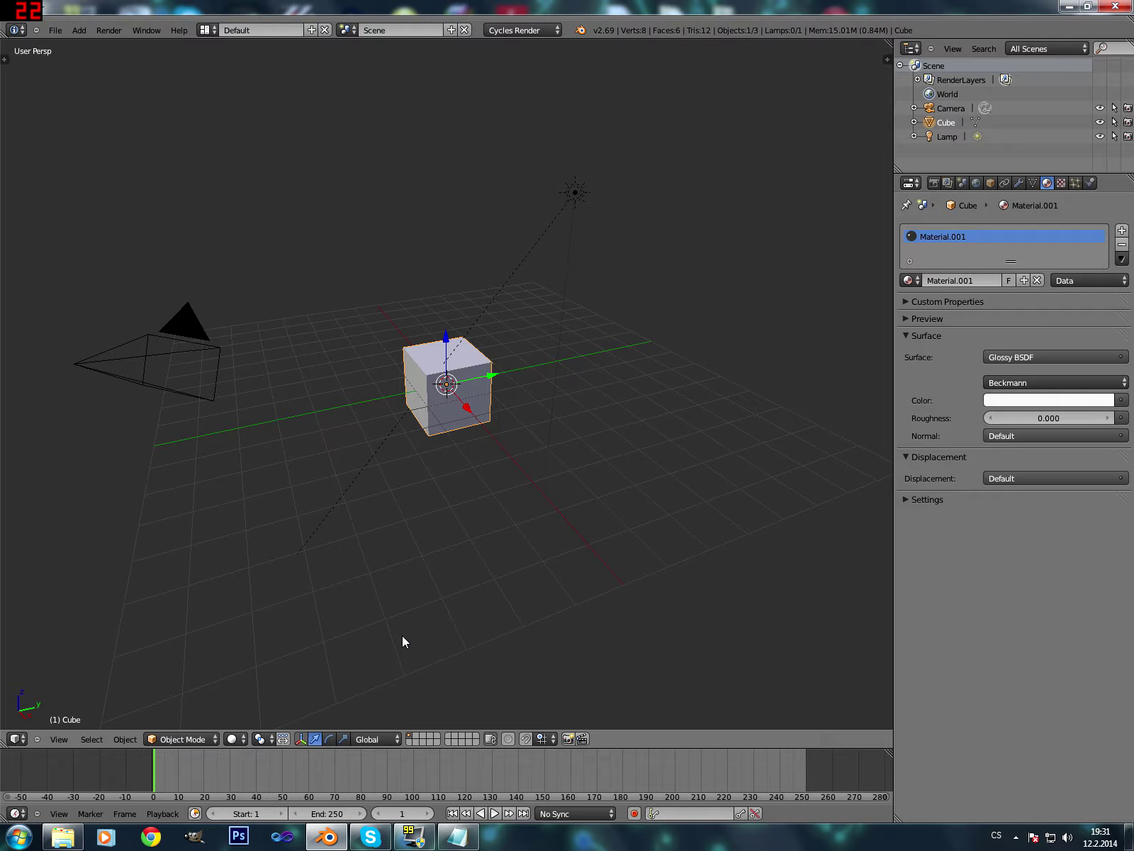
pyautogui.moveTo(335, 682); pyautogui.dragTo(425, 624, button='middle')
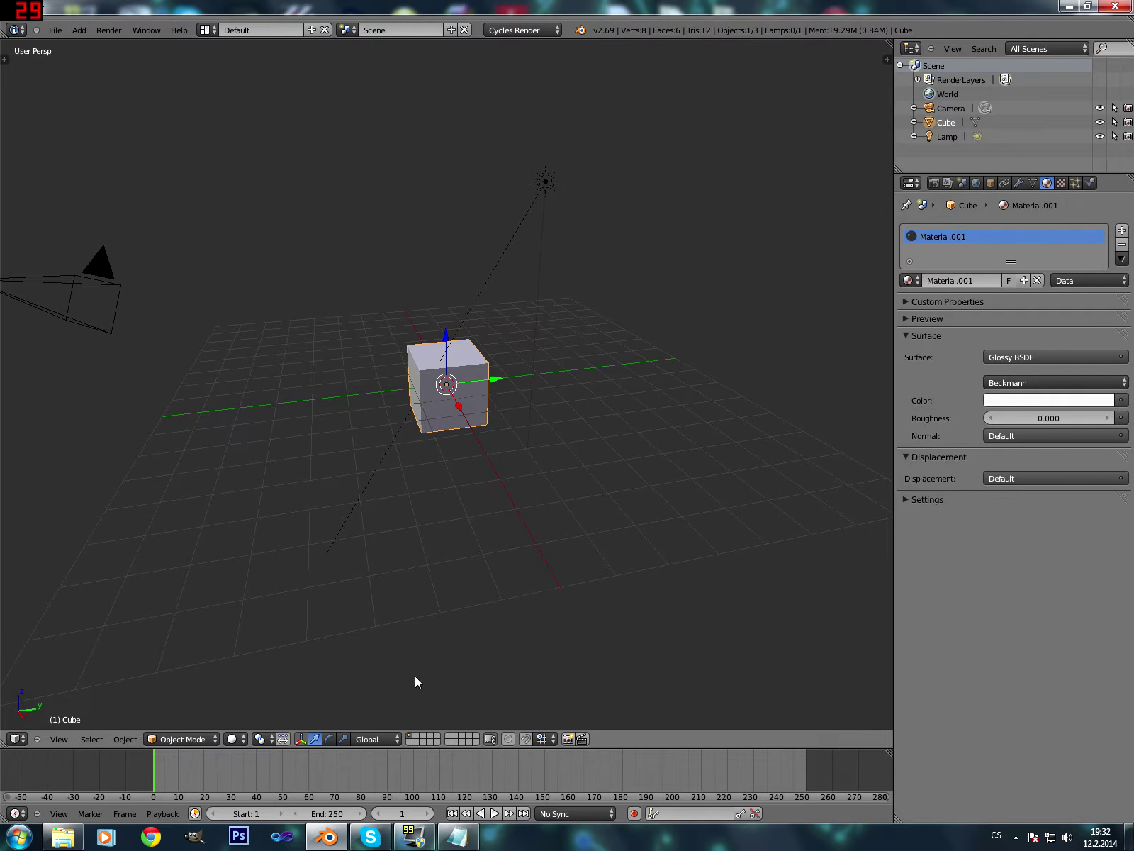
pyautogui.click(236, 739)
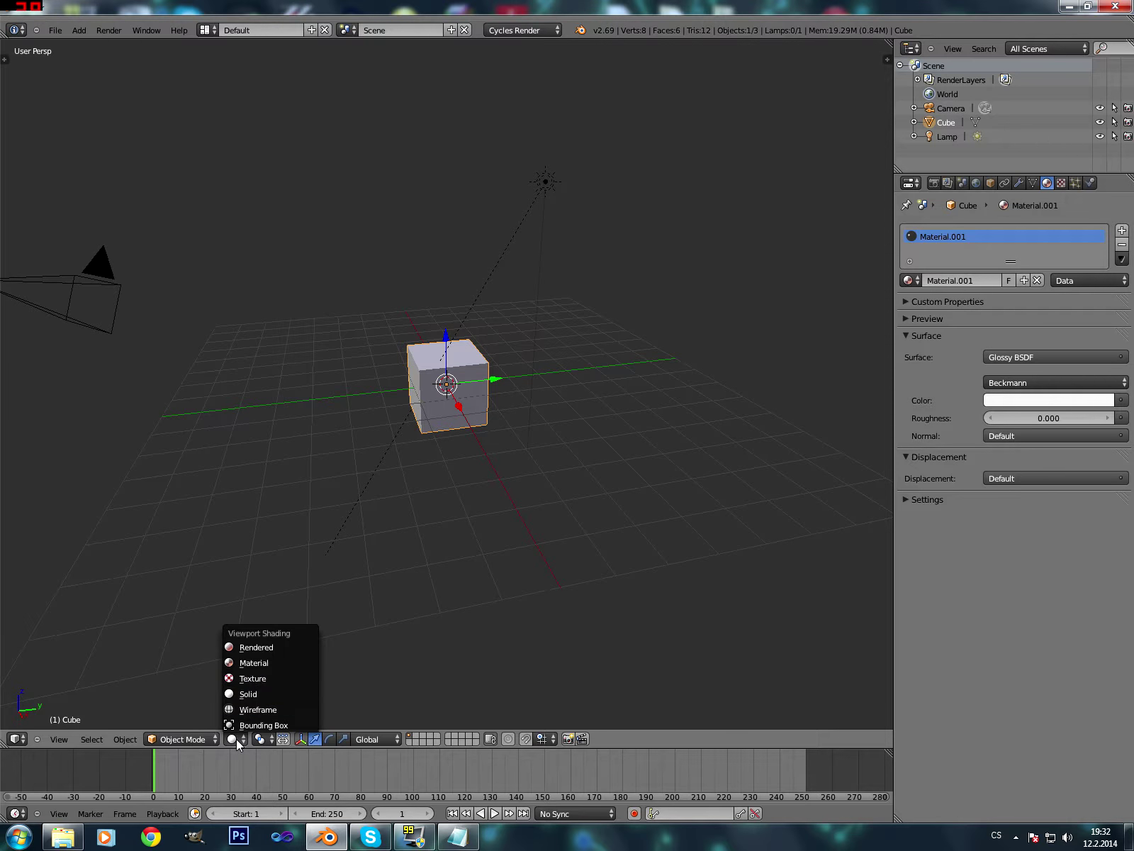
# Preview the cube in Rendered shading and set its surface shader to Diffuse BSDF.
pyautogui.click(285, 647)
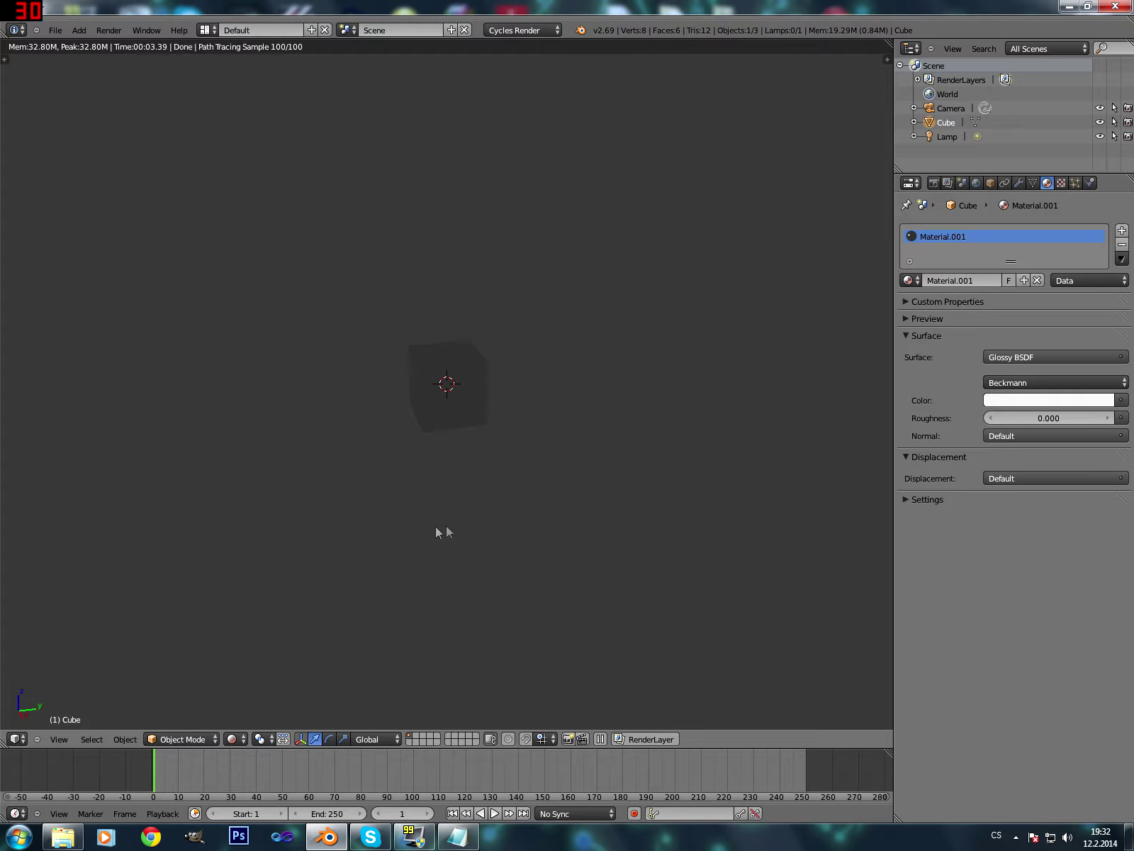
pyautogui.moveTo(469, 535); pyautogui.dragTo(553, 512, button='middle')
pyautogui.moveTo(620, 501); pyautogui.dragTo(502, 502, button='middle')
pyautogui.moveTo(550, 473); pyautogui.dragTo(539, 461, button='middle')
pyautogui.click(1026, 360)
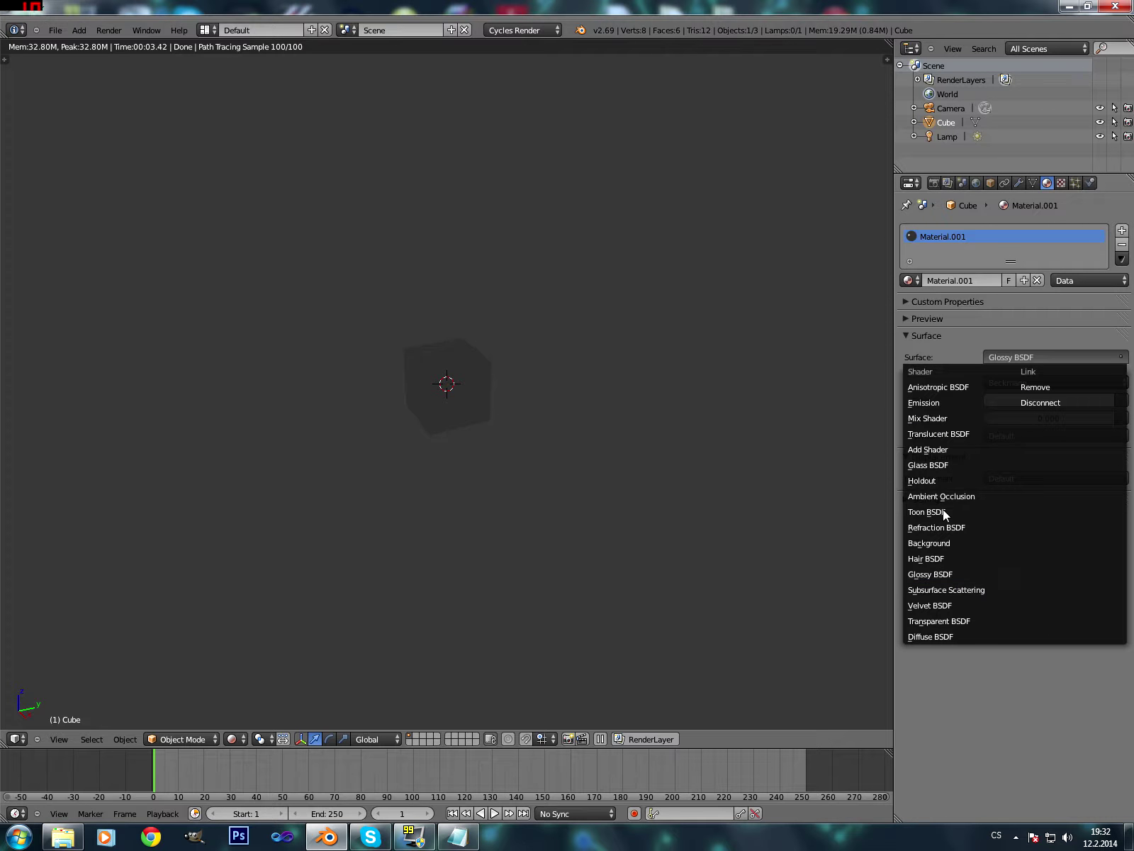
pyautogui.click(949, 634)
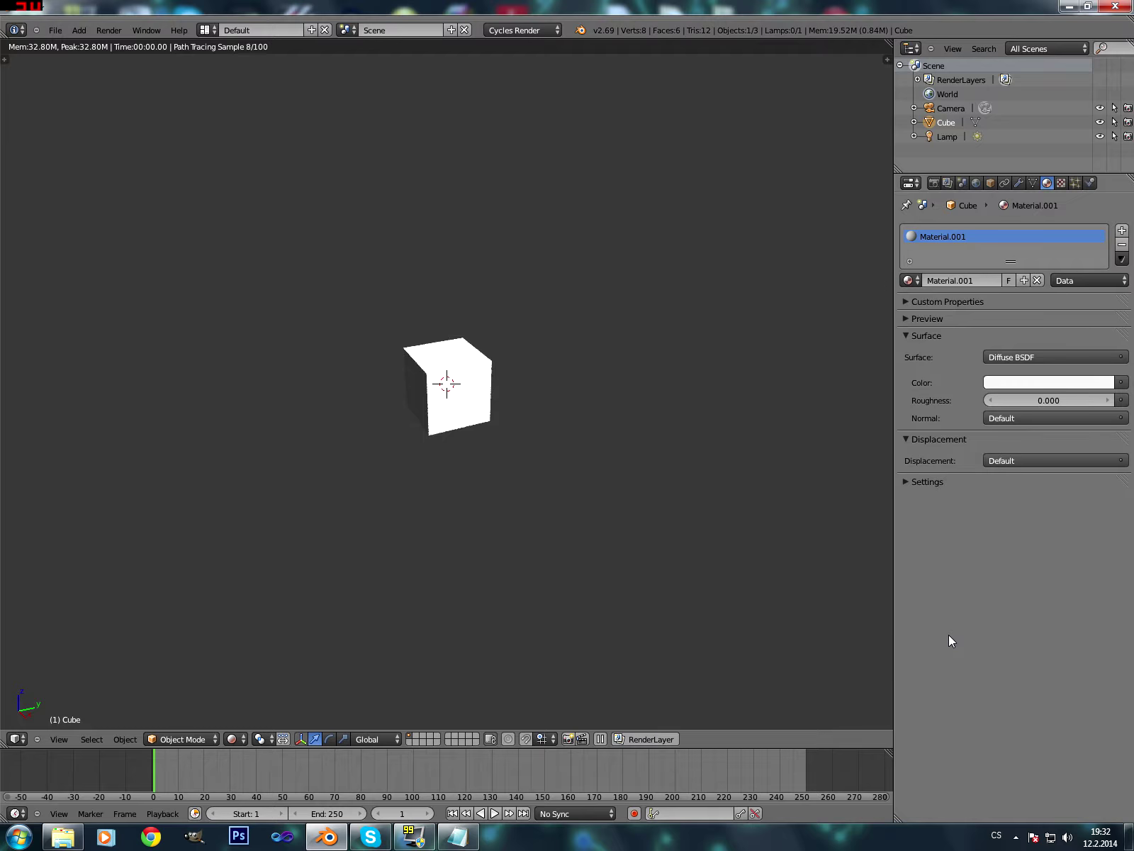
pyautogui.scroll(-3, 608, 460)
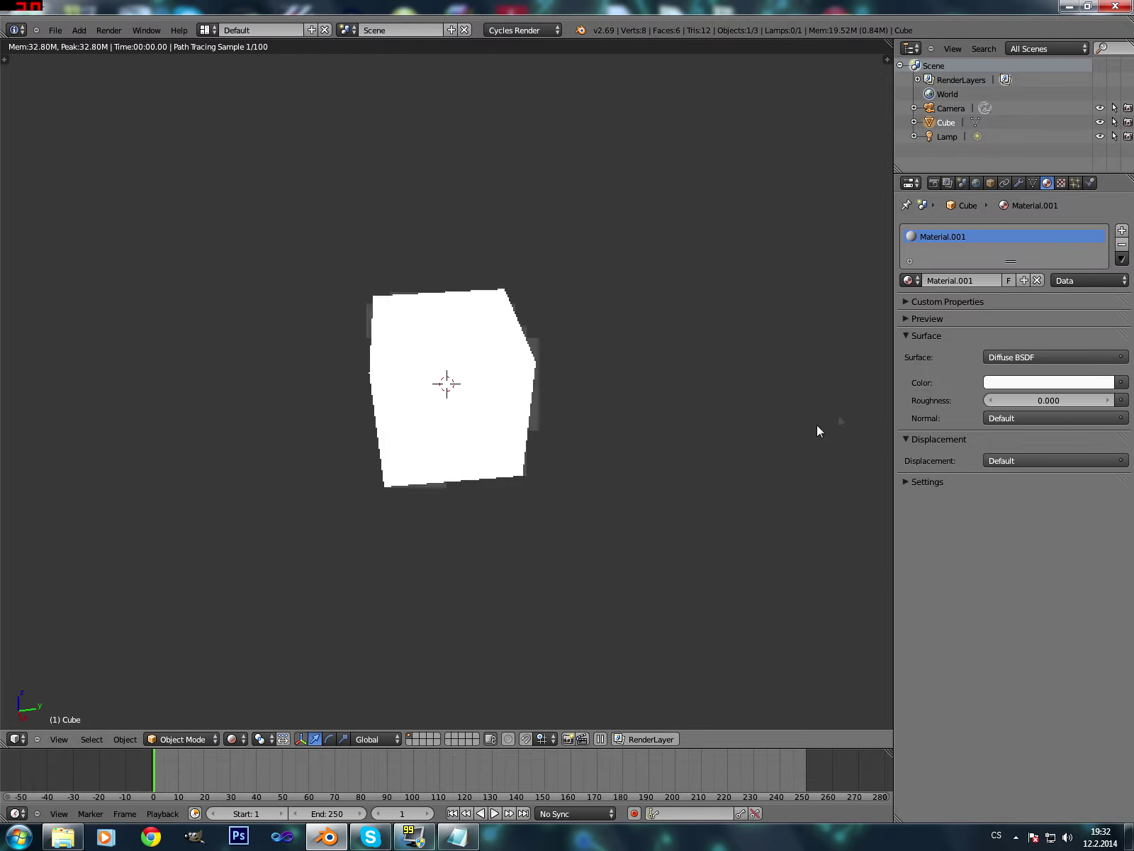
# Try an Emission shader, then Glass BSDF, on the cube's surface.
pyautogui.click(1014, 357)
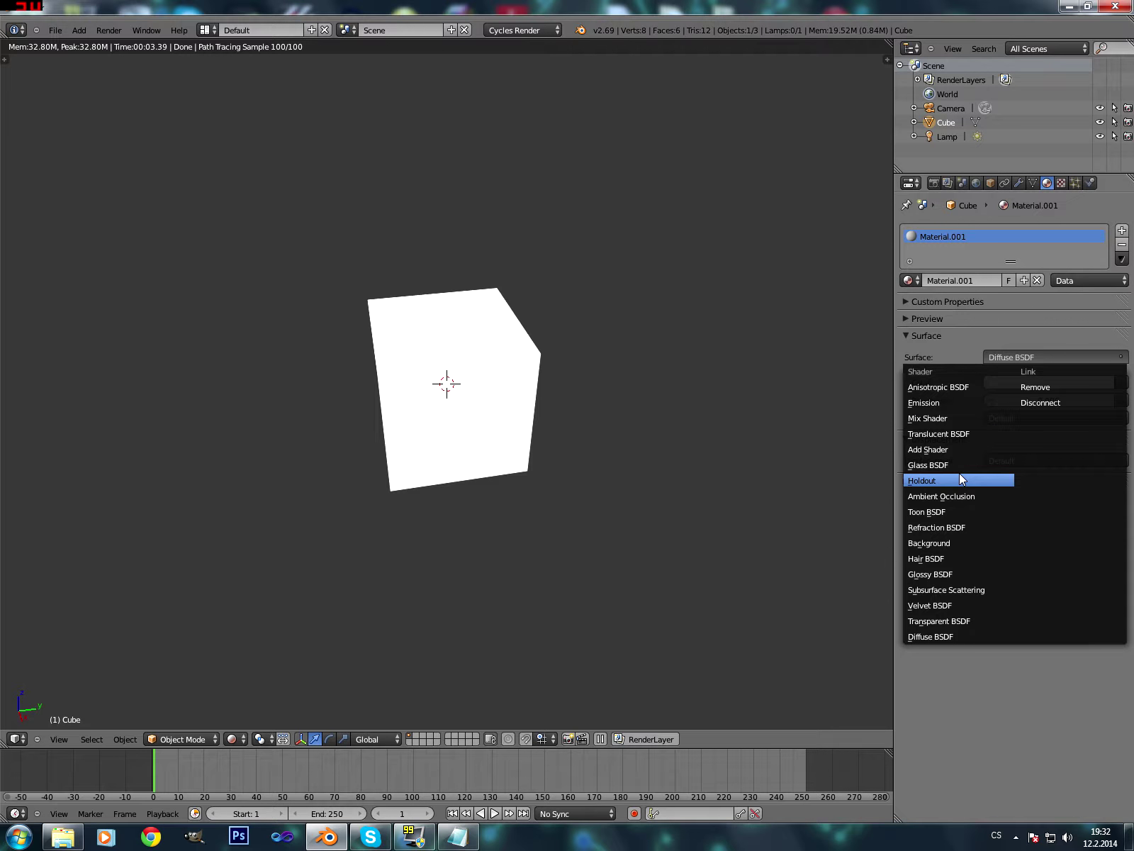
pyautogui.click(970, 404)
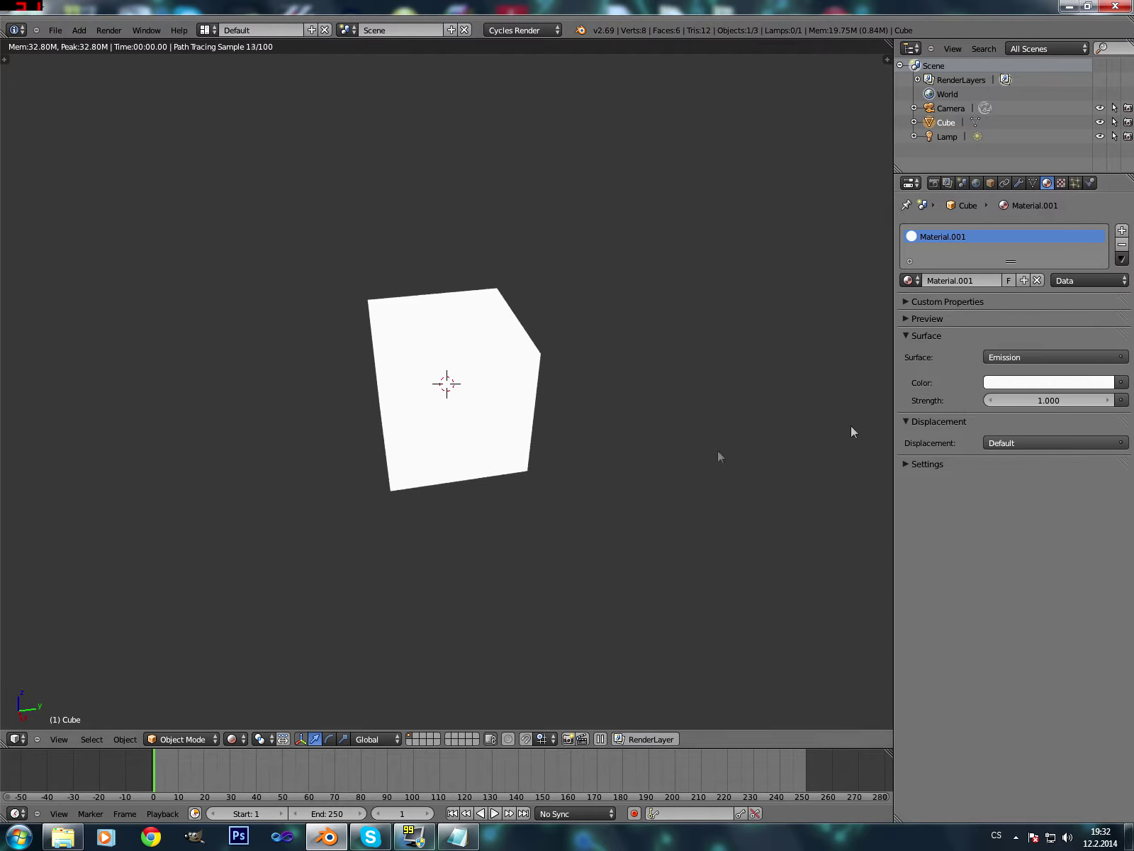
pyautogui.moveTo(415, 531); pyautogui.dragTo(493, 520, button='middle')
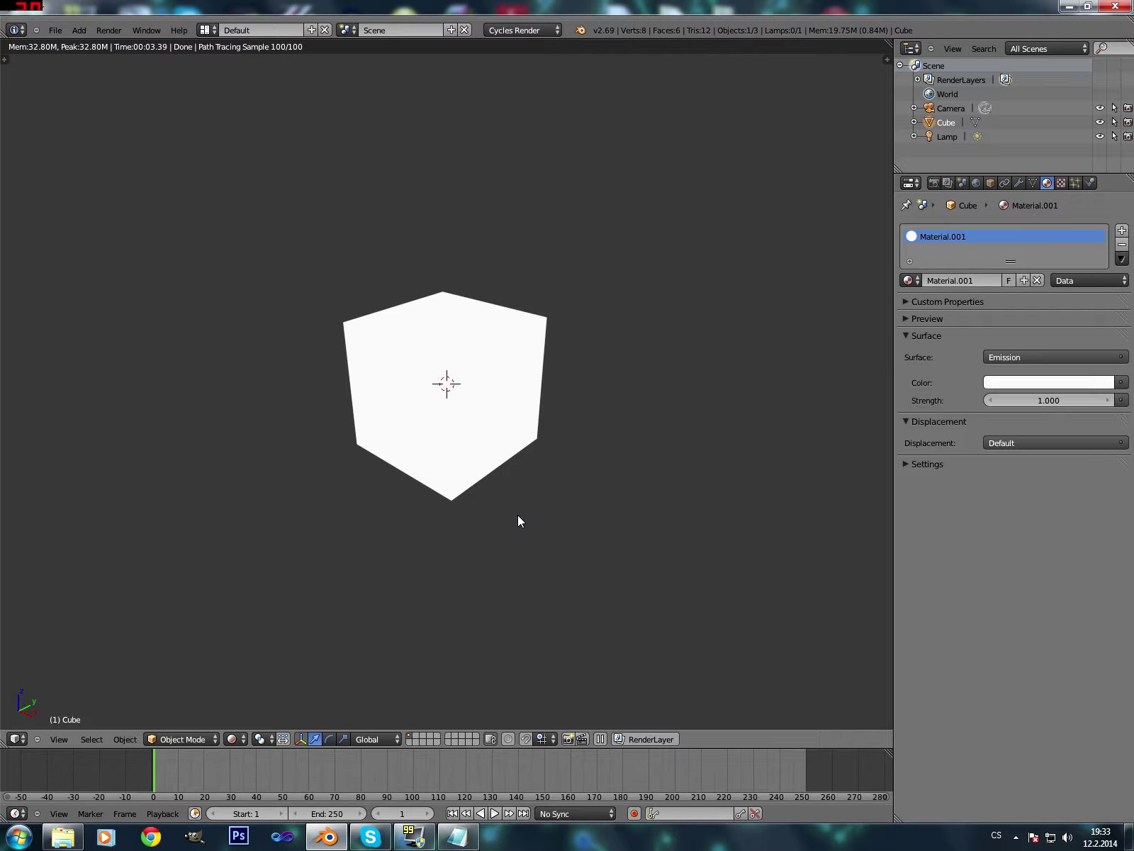
pyautogui.moveTo(585, 471)
pyautogui.mouseDown(button='middle')
pyautogui.moveTo(670, 548)
pyautogui.moveTo(627, 545)
pyautogui.moveTo(806, 546)
pyautogui.moveTo(861, 396)
pyautogui.mouseUp(button='middle')
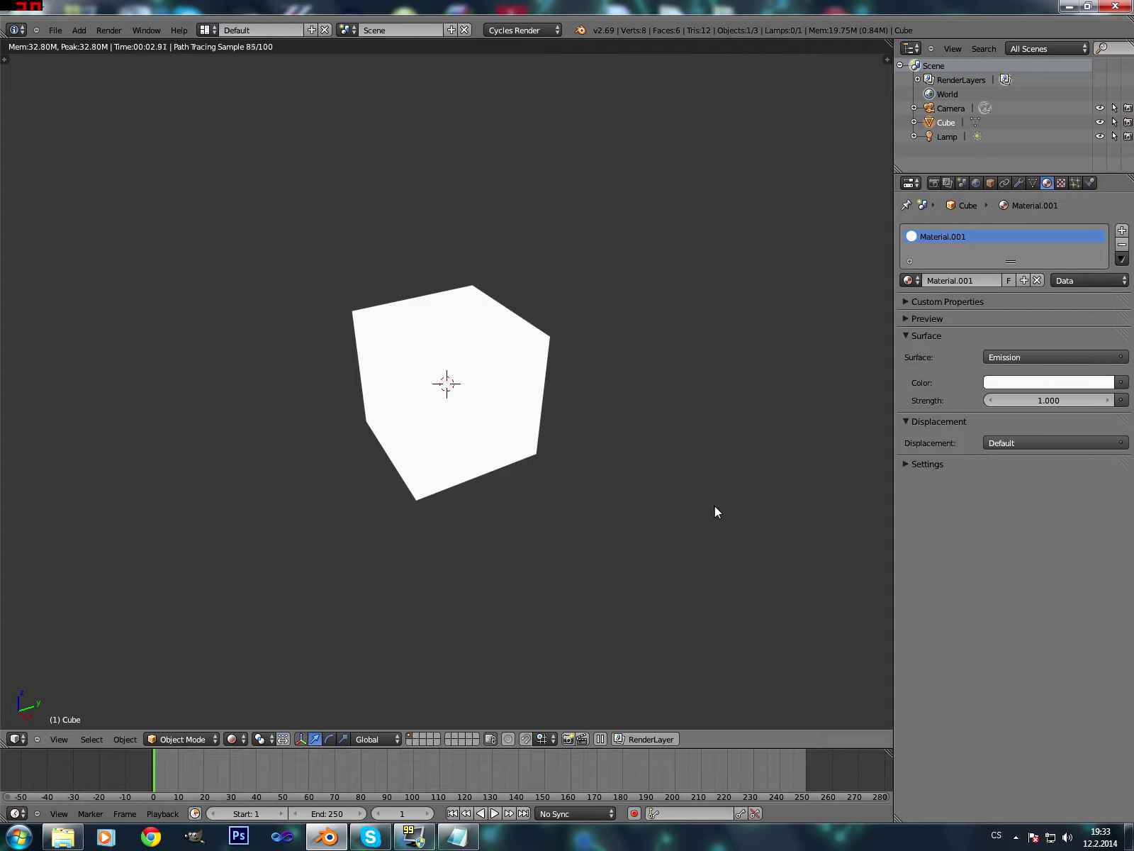
pyautogui.click(1041, 358)
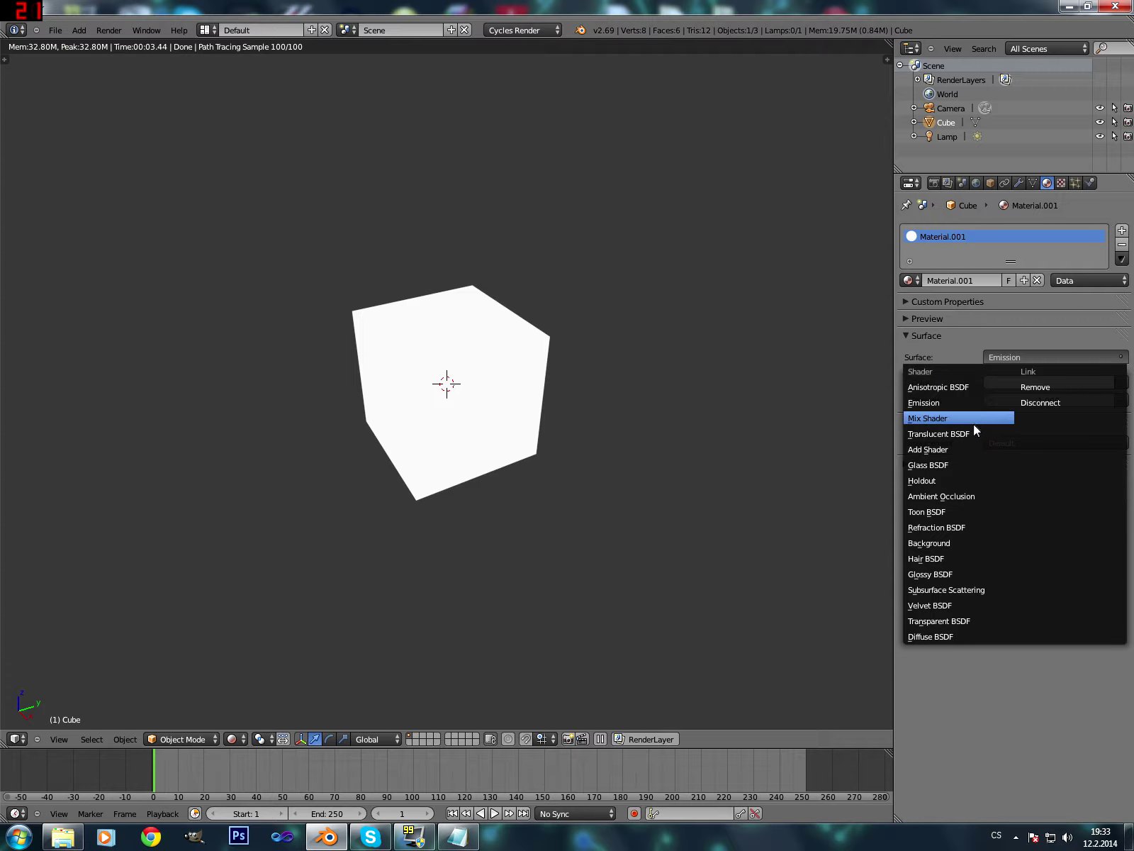
pyautogui.click(968, 465)
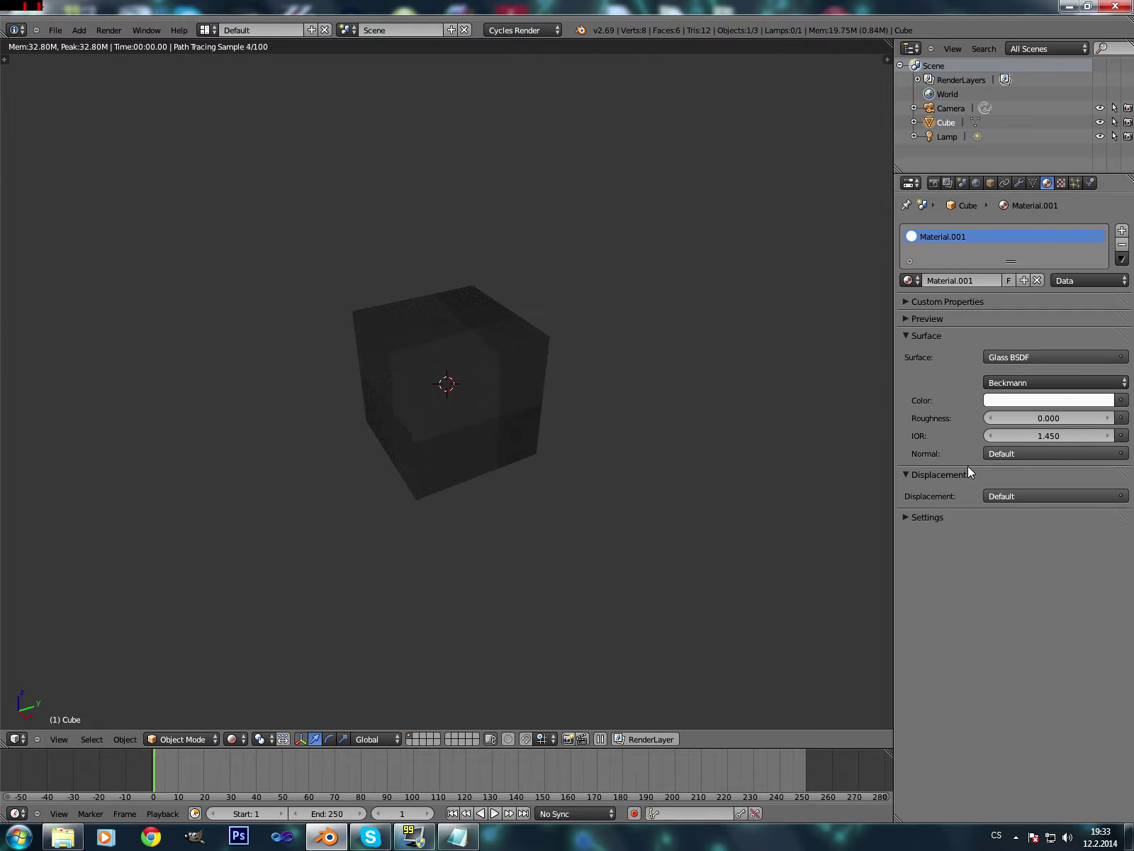
# Return the surface to Diffuse BSDF and switch the viewport to Solid shading.
pyautogui.click(1008, 356)
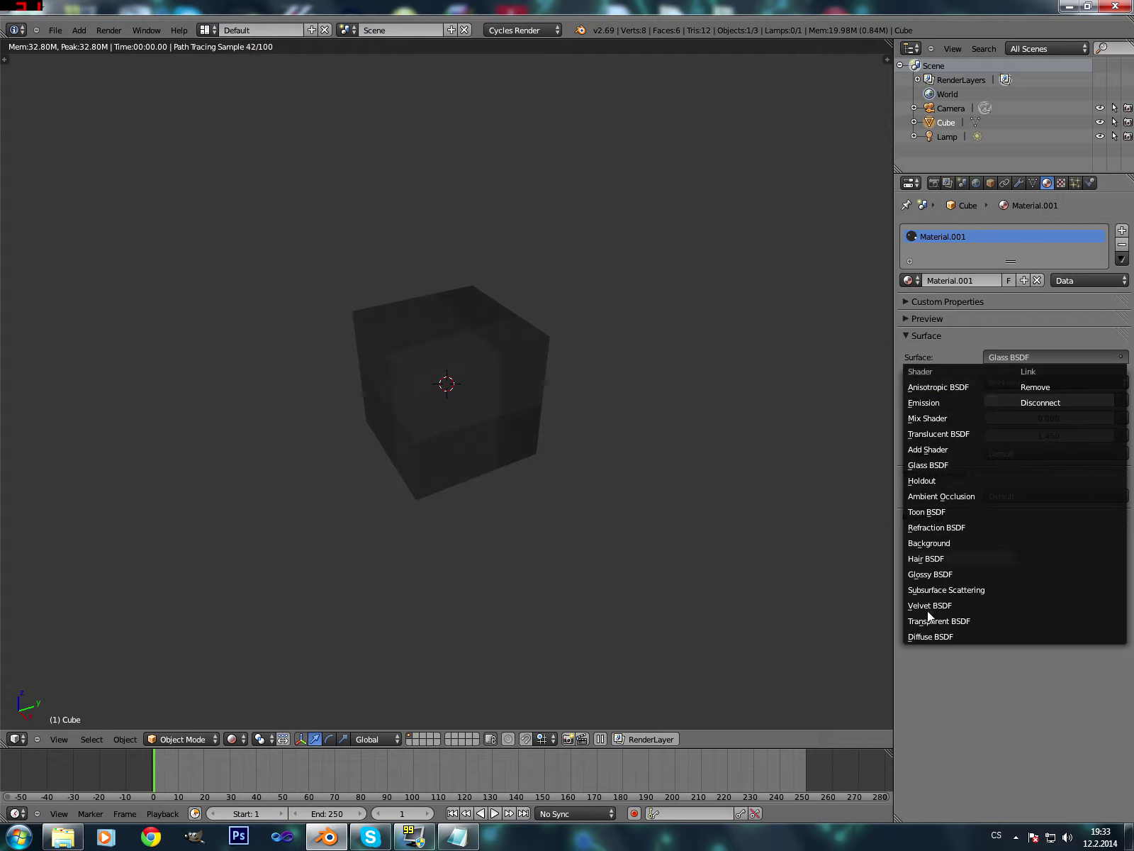
pyautogui.click(939, 636)
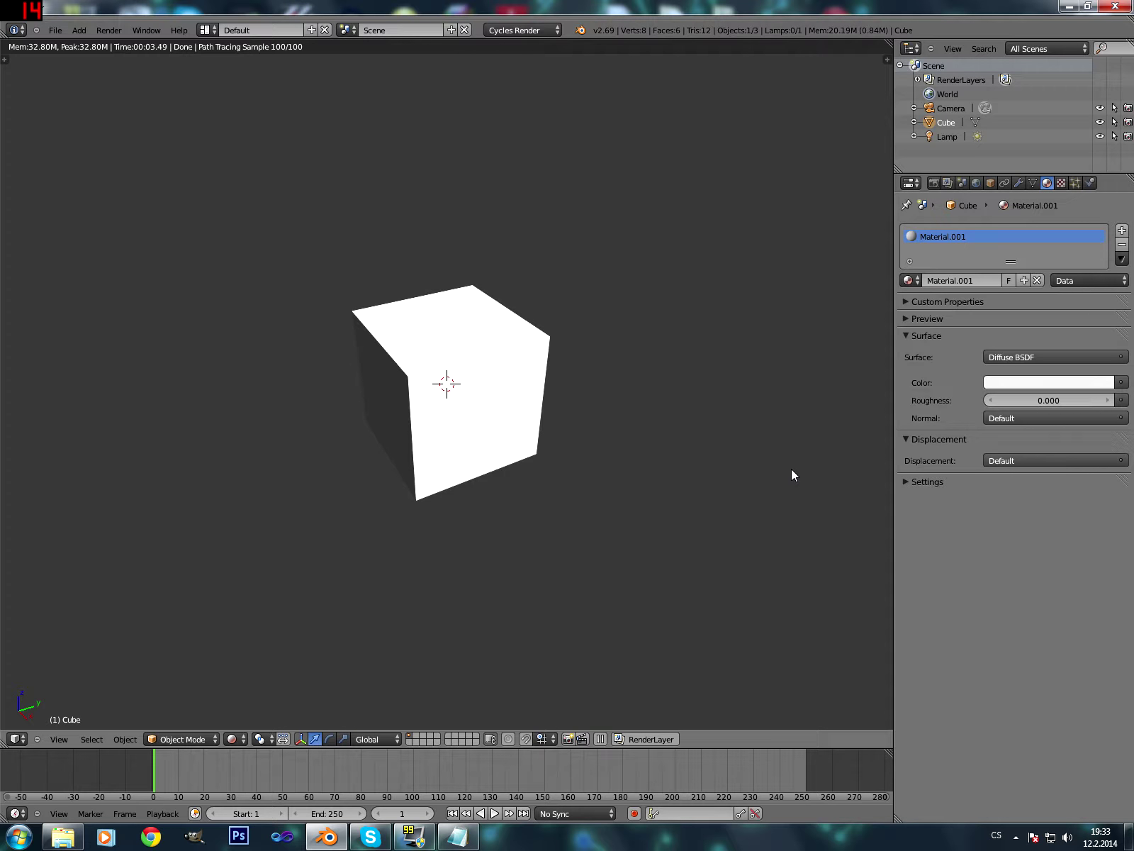
pyautogui.click(235, 738)
pyautogui.click(273, 700)
# Delete the cube and add a Monkey mesh in its place.
pyautogui.press('x')
pyautogui.click(432, 529)
pyautogui.hotkey('shift', 'a')
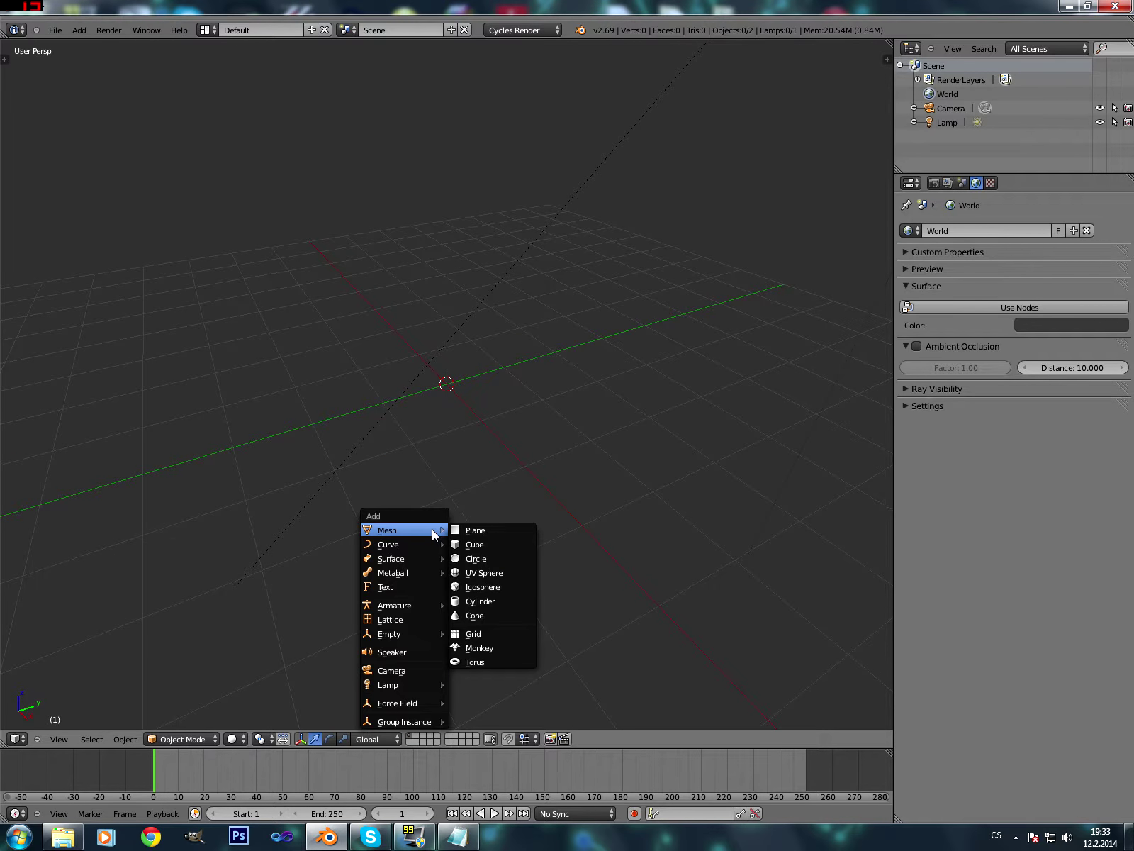
pyautogui.click(495, 649)
# Rotate Suzanne and raise it along the Z axis above the grid.
pyautogui.scroll(4, 397, 496)
pyautogui.moveTo(418, 536)
pyautogui.mouseDown(button='middle')
pyautogui.moveTo(615, 509)
pyautogui.moveTo(622, 549)
pyautogui.moveTo(621, 516)
pyautogui.mouseUp(button='middle')
pyautogui.scroll(-3, 615, 515)
pyautogui.press('r')
pyautogui.click(658, 377)
pyautogui.press('g')
pyautogui.press('z')
pyautogui.click(440, 310)
pyautogui.moveTo(497, 340)
pyautogui.mouseDown(button='middle')
pyautogui.moveTo(684, 424)
pyautogui.moveTo(561, 475)
pyautogui.moveTo(785, 391)
pyautogui.mouseUp(button='middle')
pyautogui.scroll(2, 556, 496)
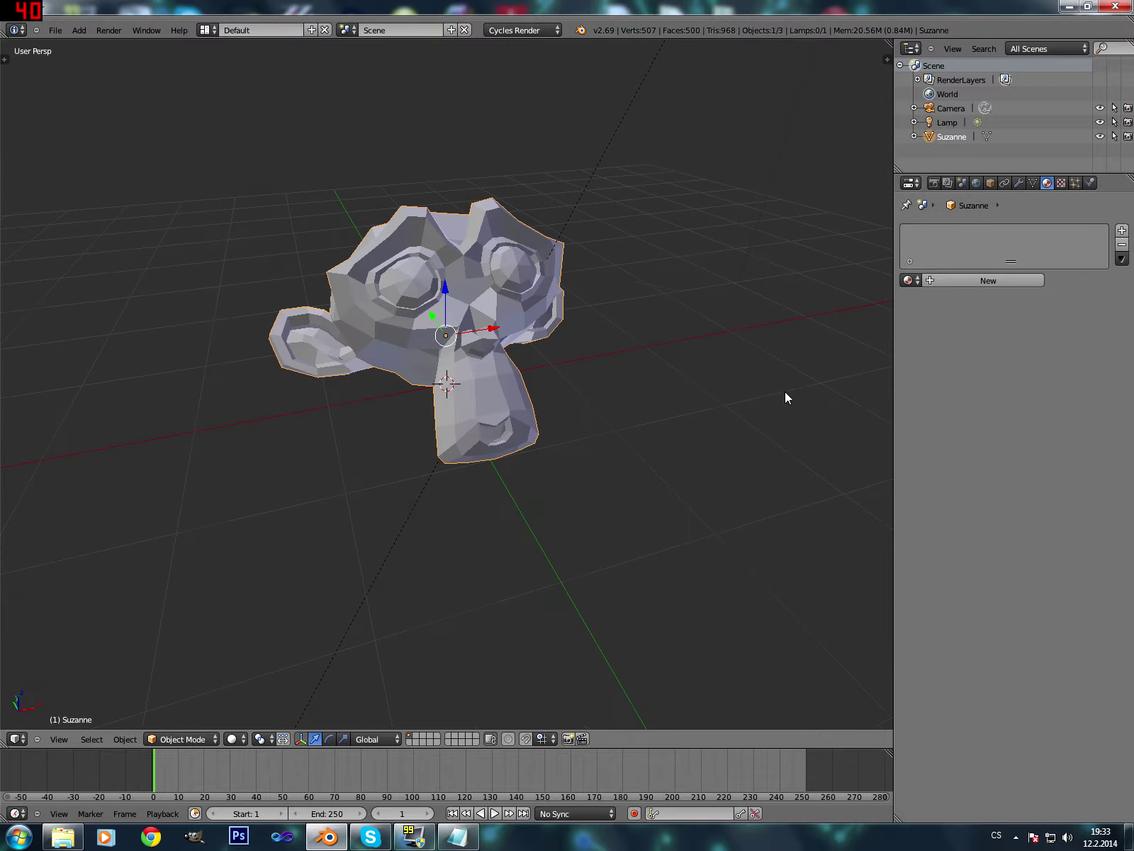
# Give Suzanne Material.001 and show the viewport in Rendered shading.
pyautogui.click(911, 281)
pyautogui.click(979, 315)
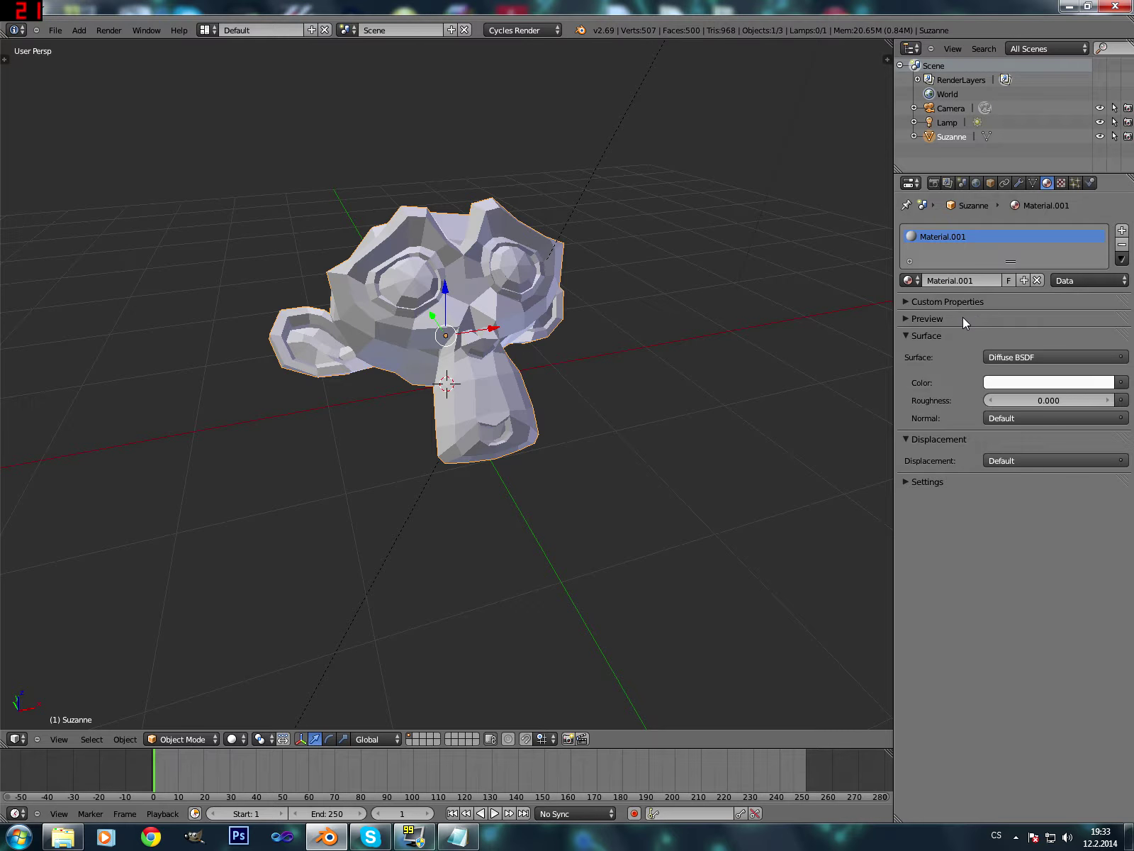
pyautogui.click(232, 738)
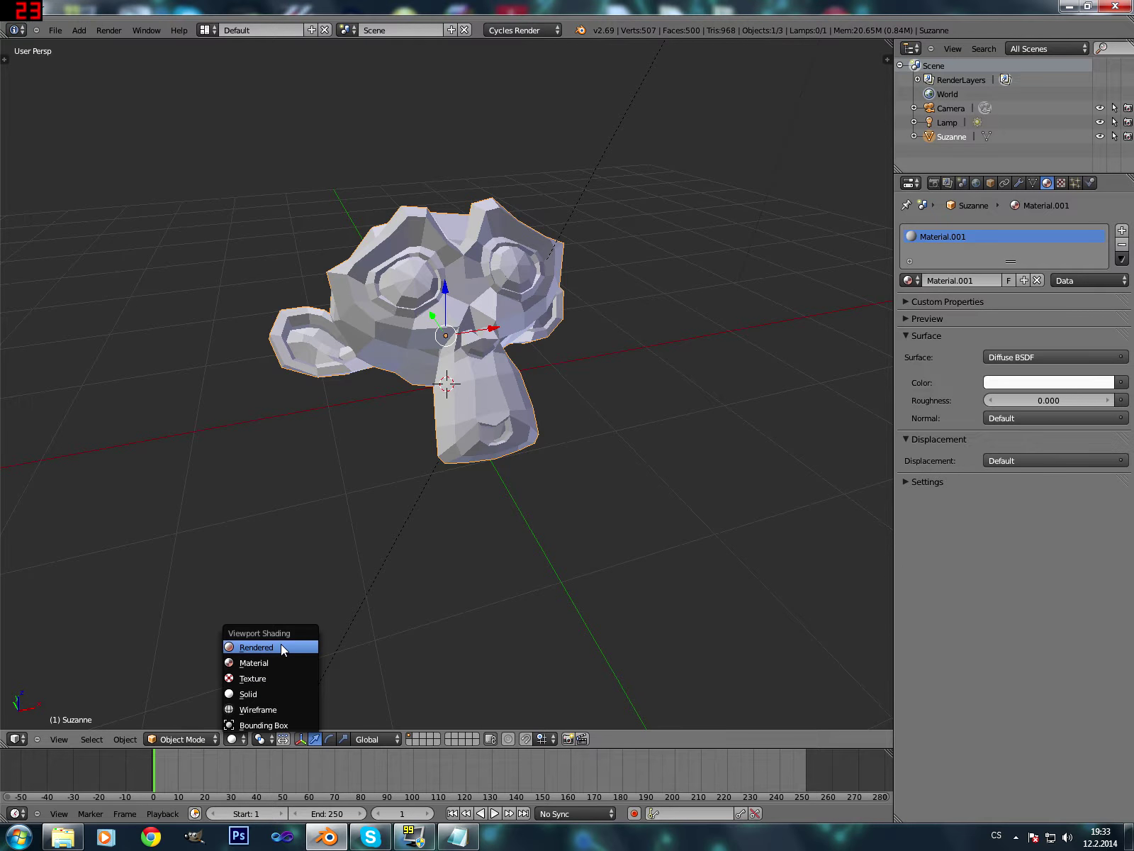
pyautogui.click(281, 643)
pyautogui.moveTo(418, 524); pyautogui.dragTo(488, 520, button='middle')
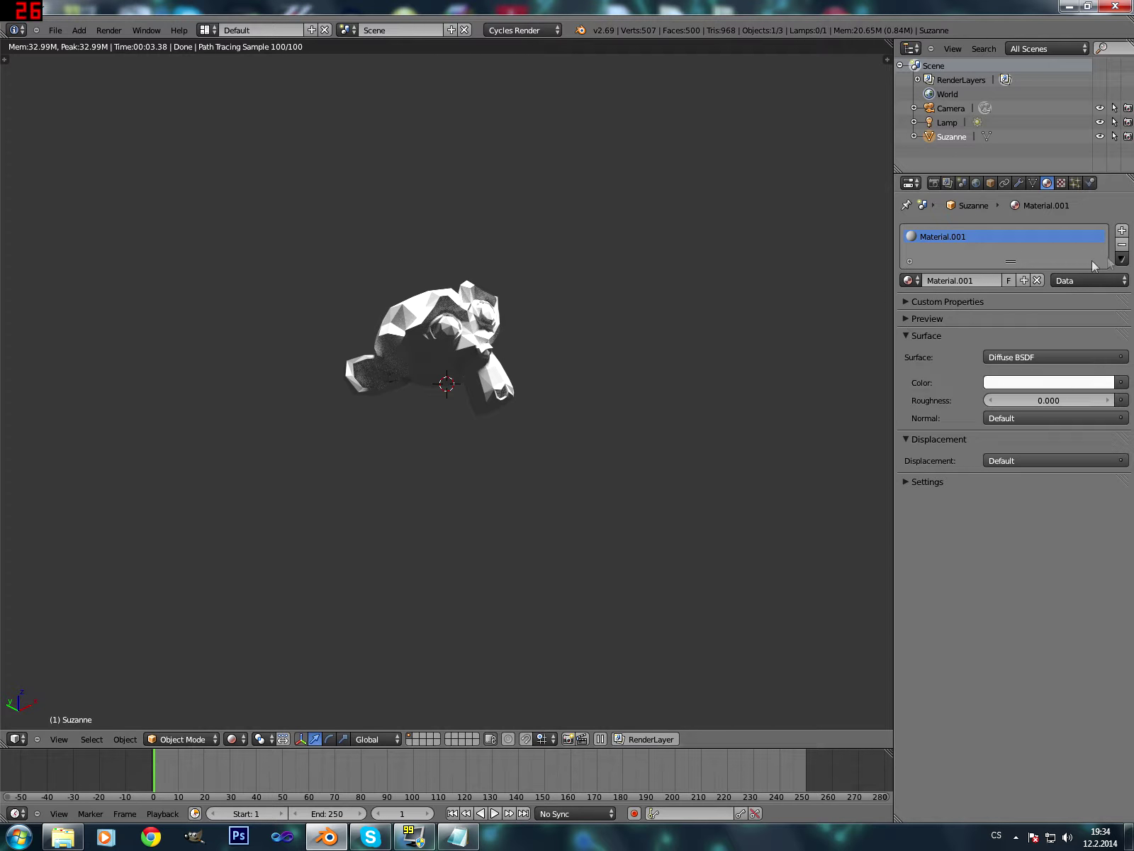
# Add a Material.002 slot to Suzanne and set its diffuse colour to blue.
pyautogui.click(1122, 231)
pyautogui.click(909, 280)
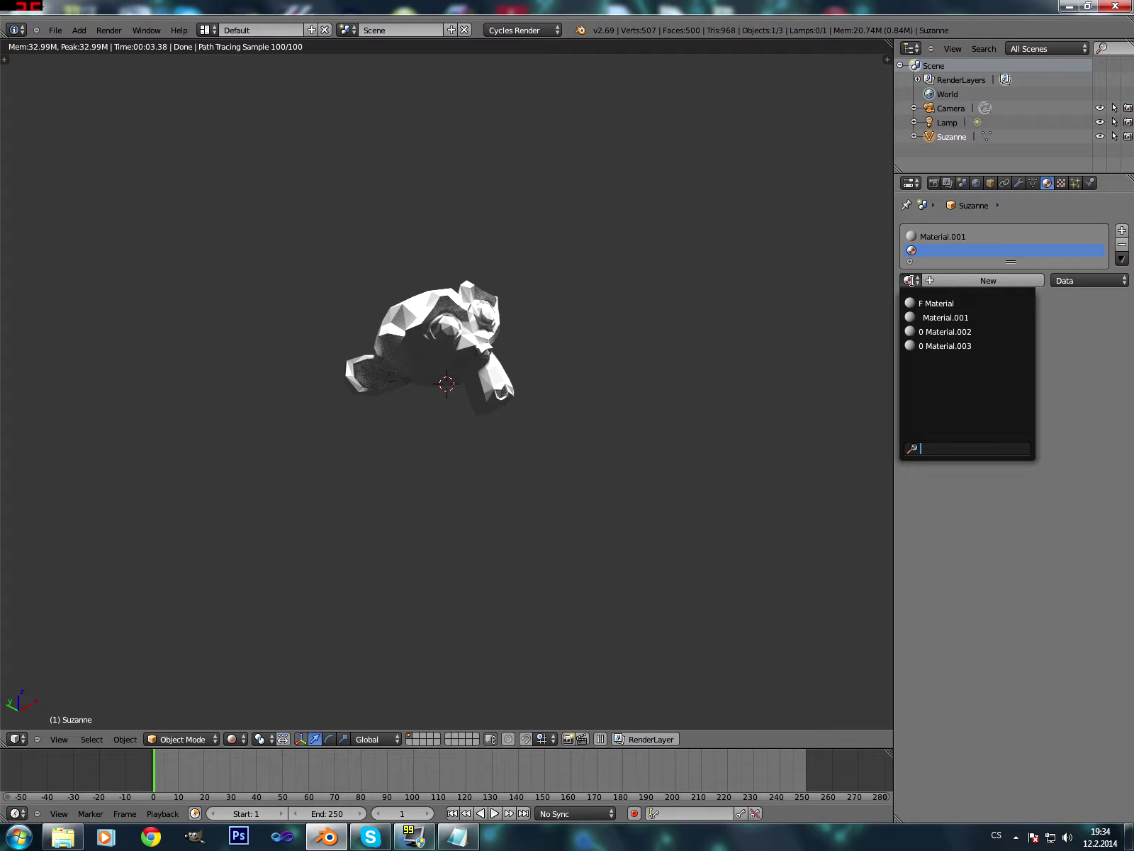
pyautogui.click(926, 329)
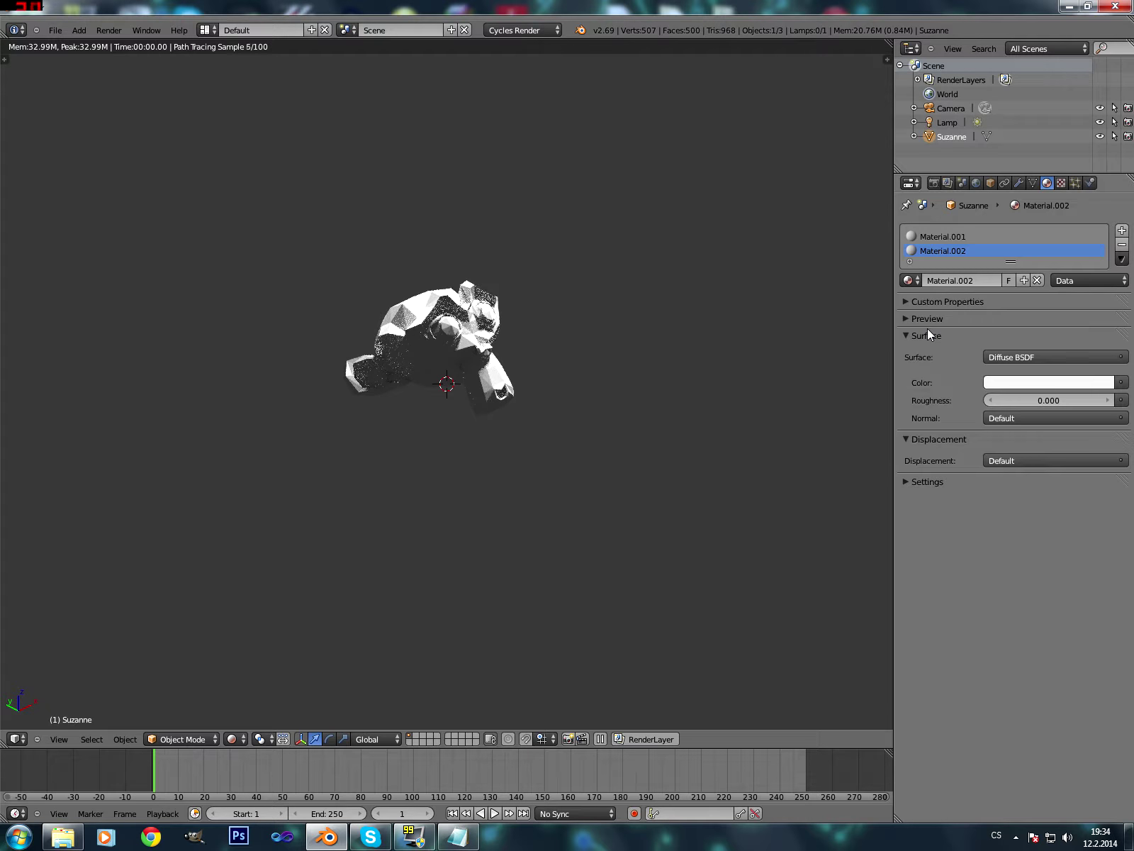
pyautogui.click(1034, 382)
pyautogui.click(1061, 241)
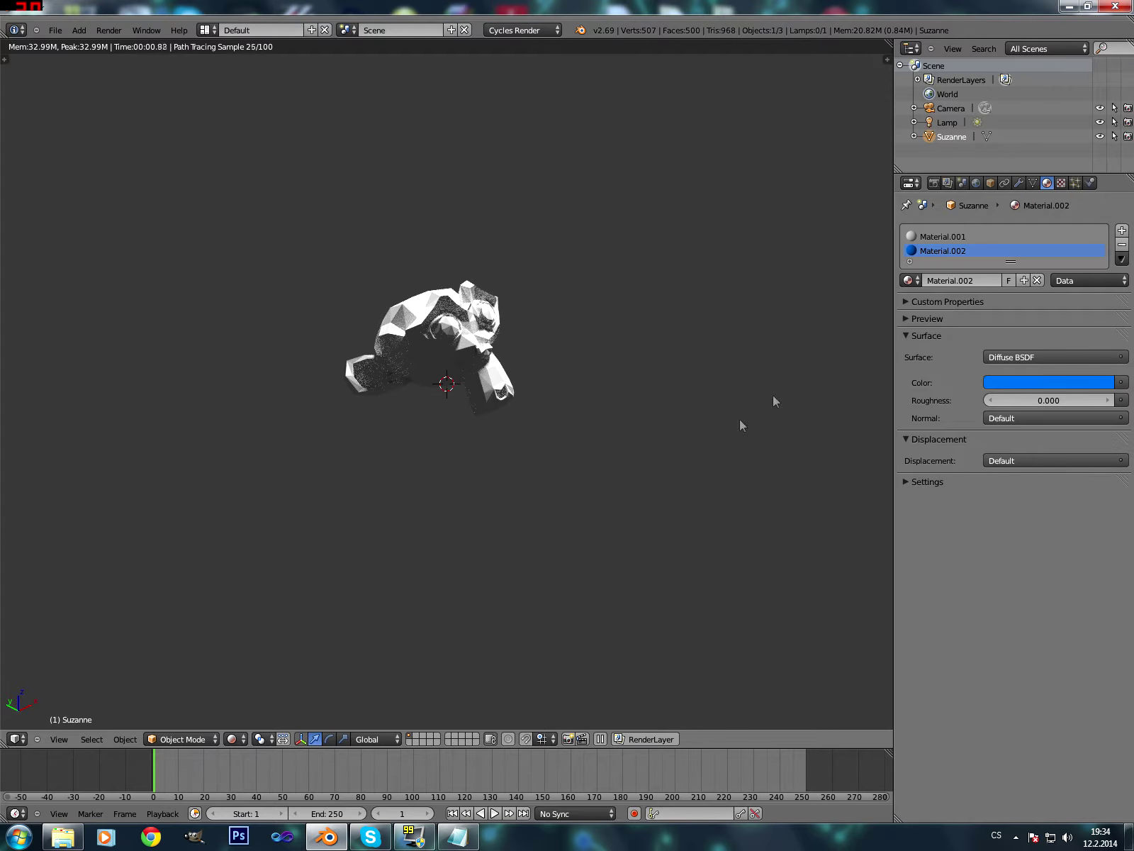
pyautogui.click(970, 239)
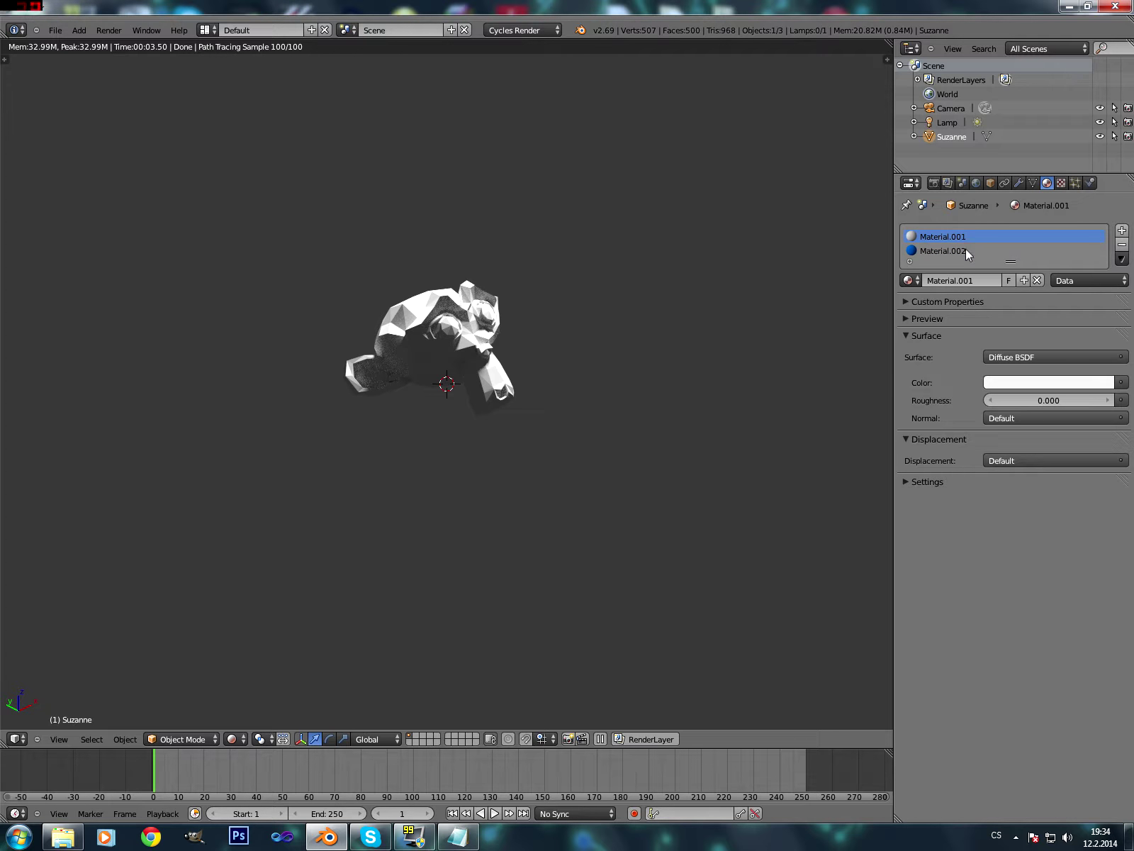
pyautogui.click(966, 251)
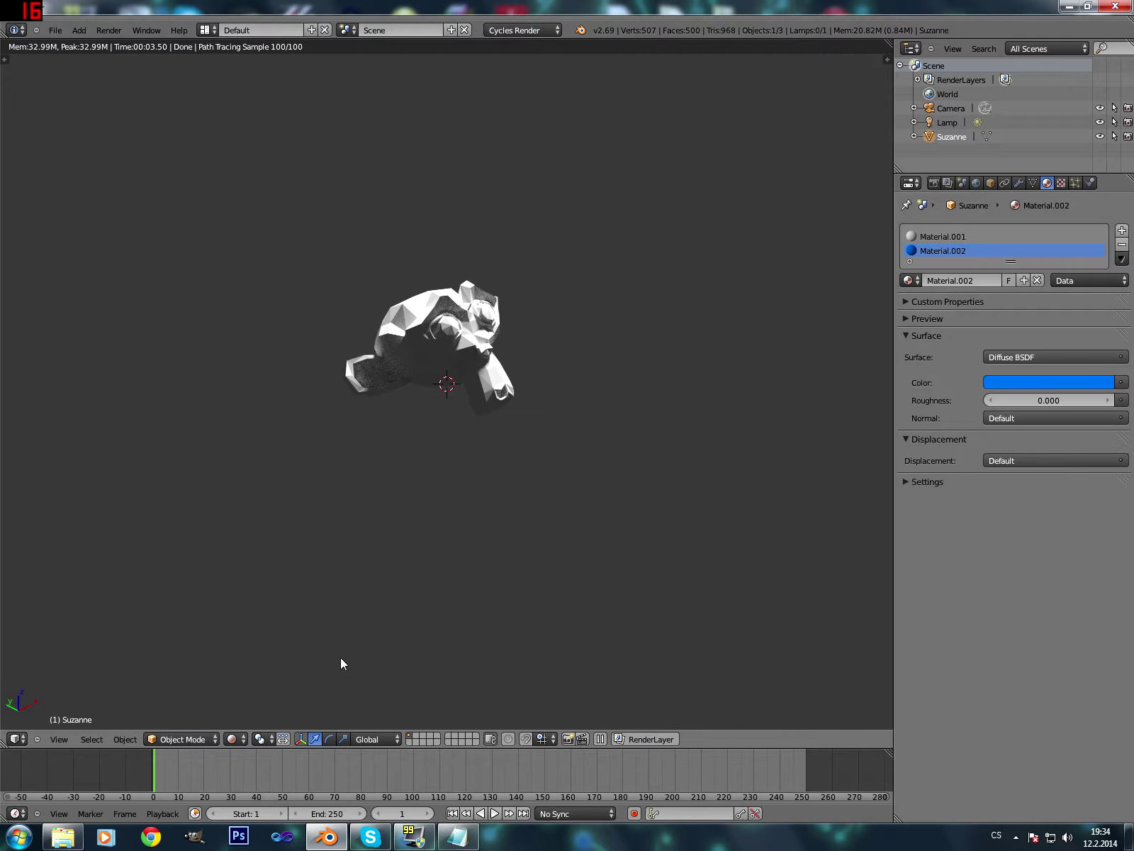
pyautogui.click(233, 739)
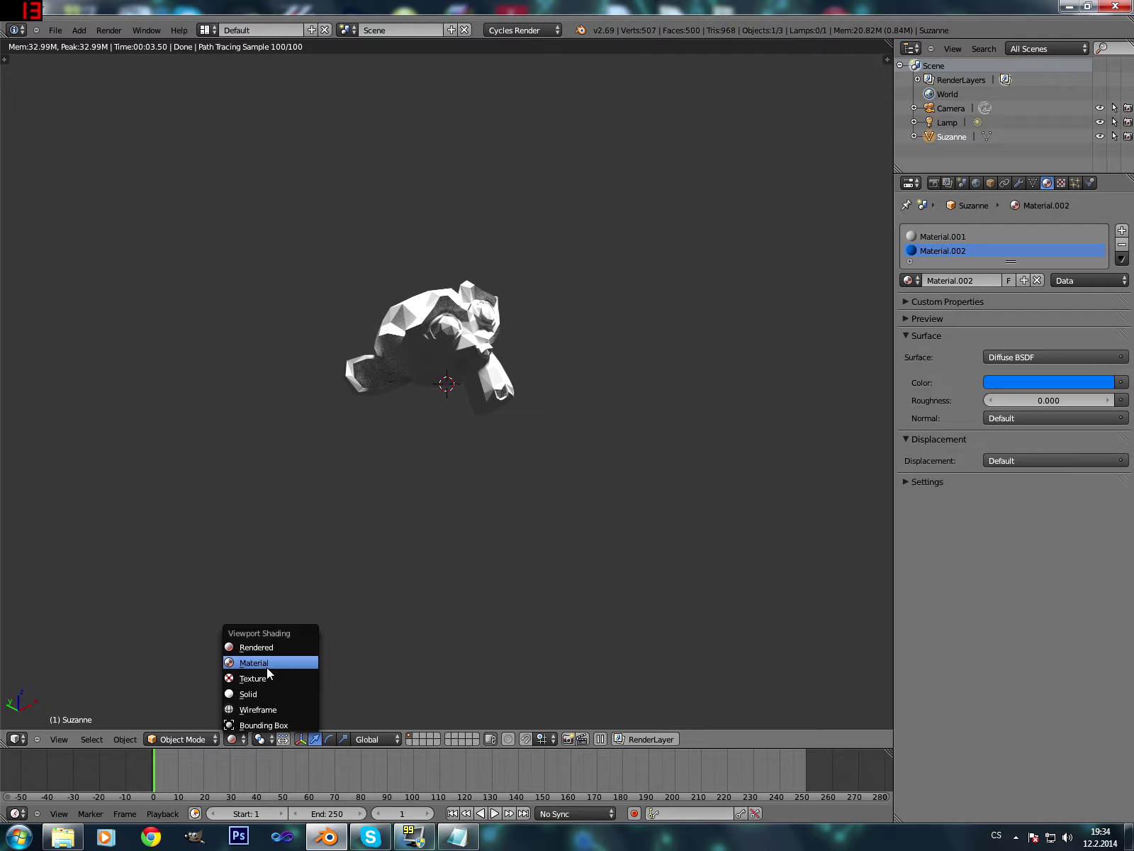
# Switch the viewport to Material shading, zoom in on Suzanne, and enter Edit Mode.
pyautogui.click(268, 669)
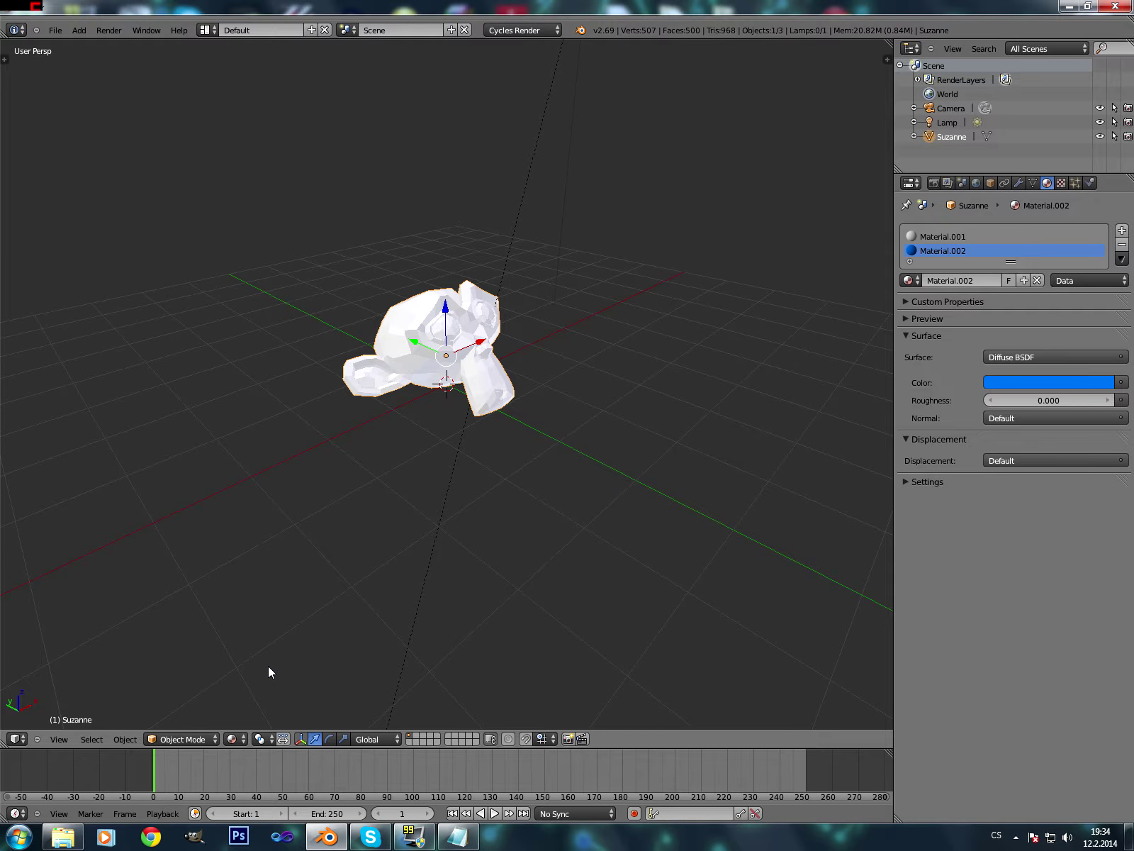
pyautogui.click(234, 739)
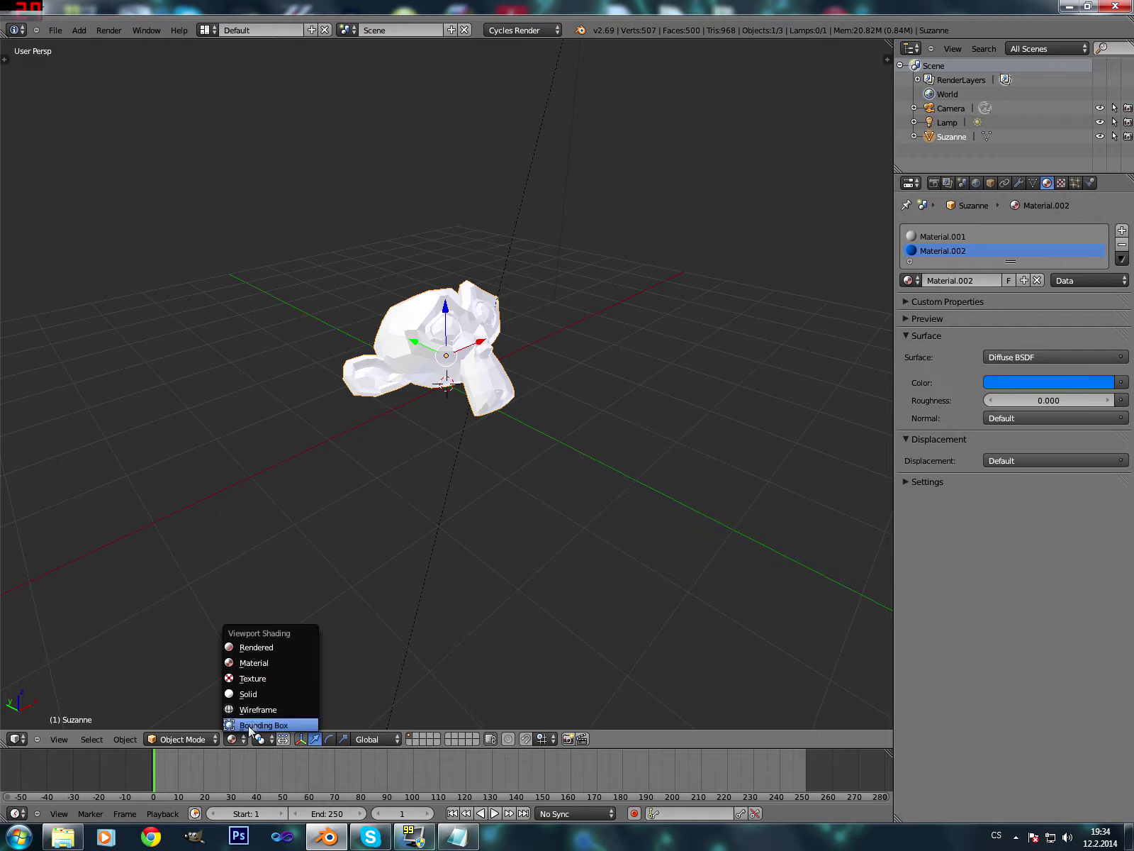
pyautogui.click(257, 705)
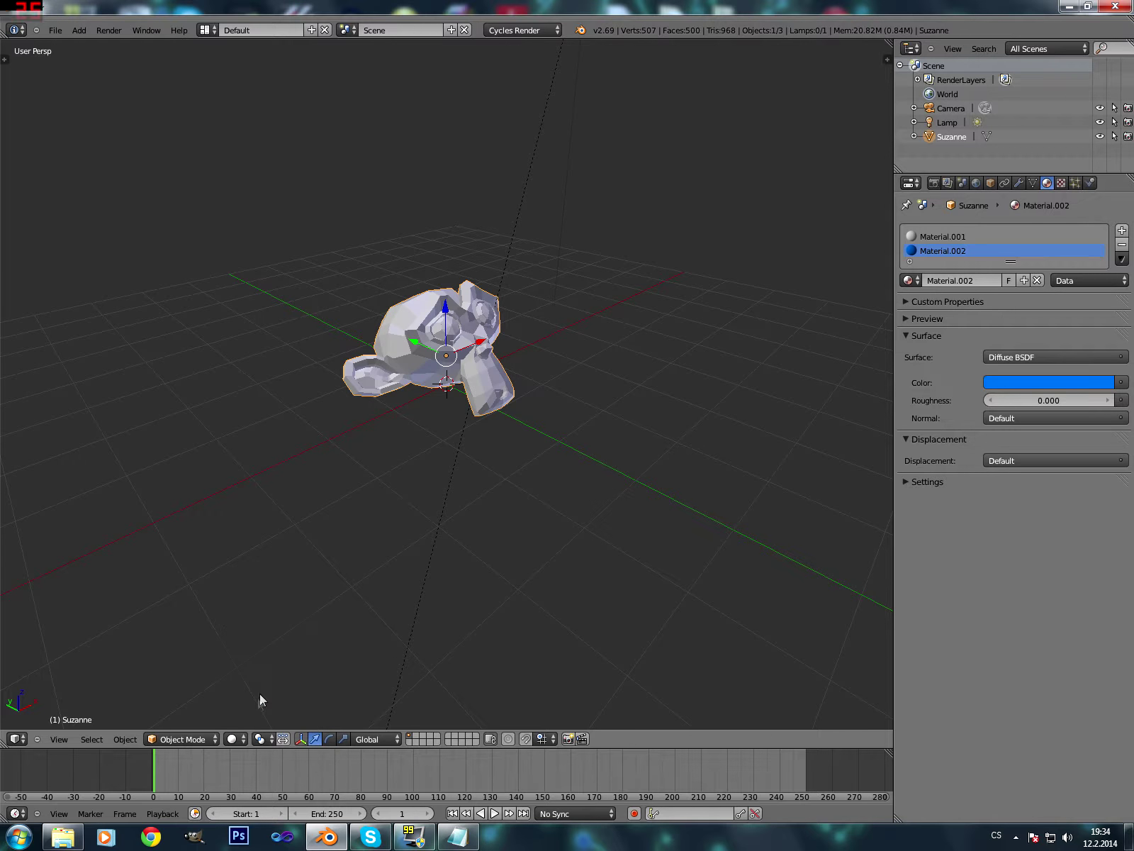
pyautogui.click(237, 740)
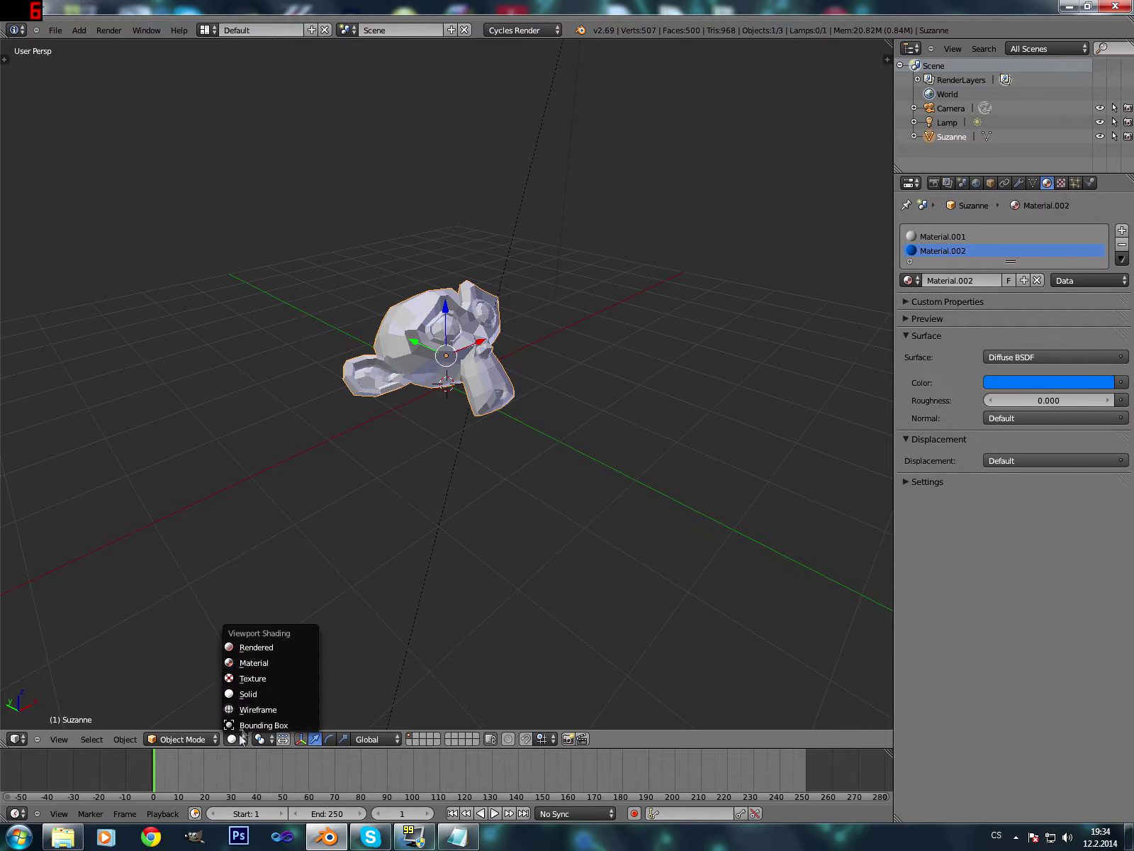
pyautogui.click(261, 662)
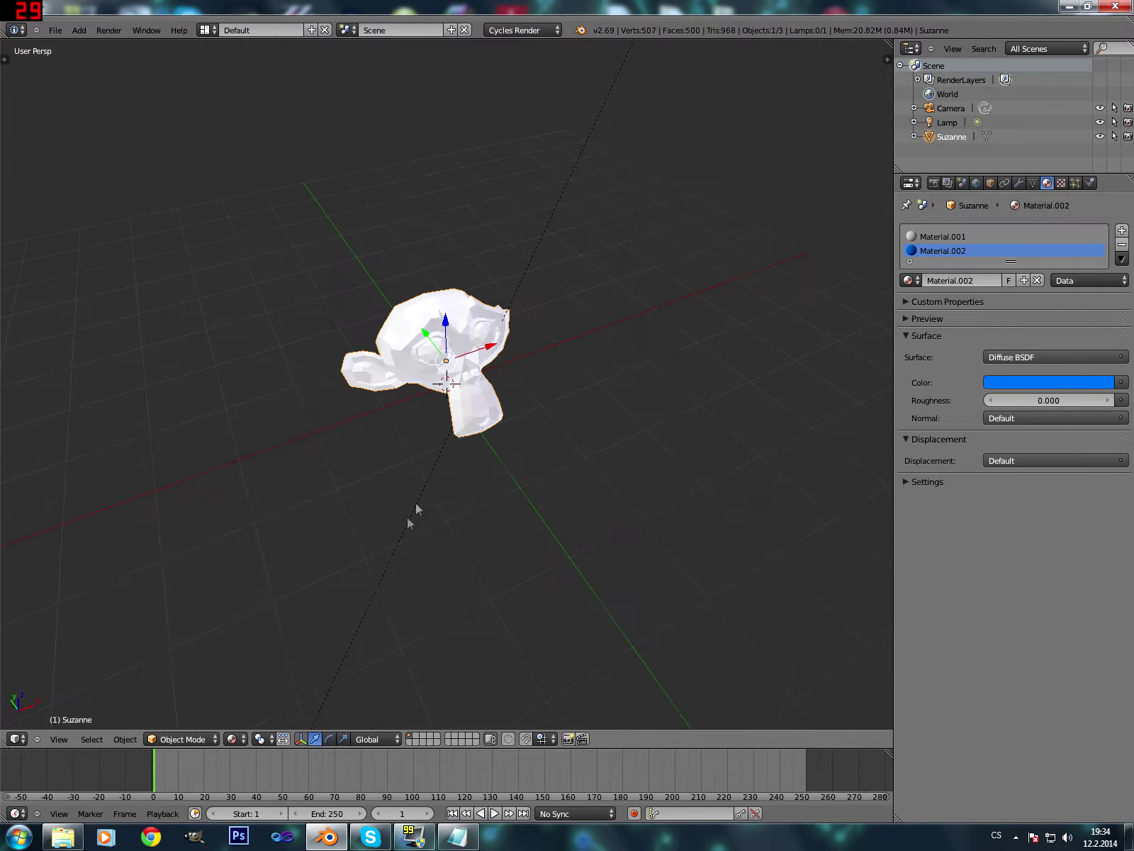
pyautogui.scroll(4, 429, 496)
pyautogui.moveTo(425, 524); pyautogui.dragTo(539, 481, button='middle')
pyautogui.scroll(-1, 538, 487)
pyautogui.press('Tab')
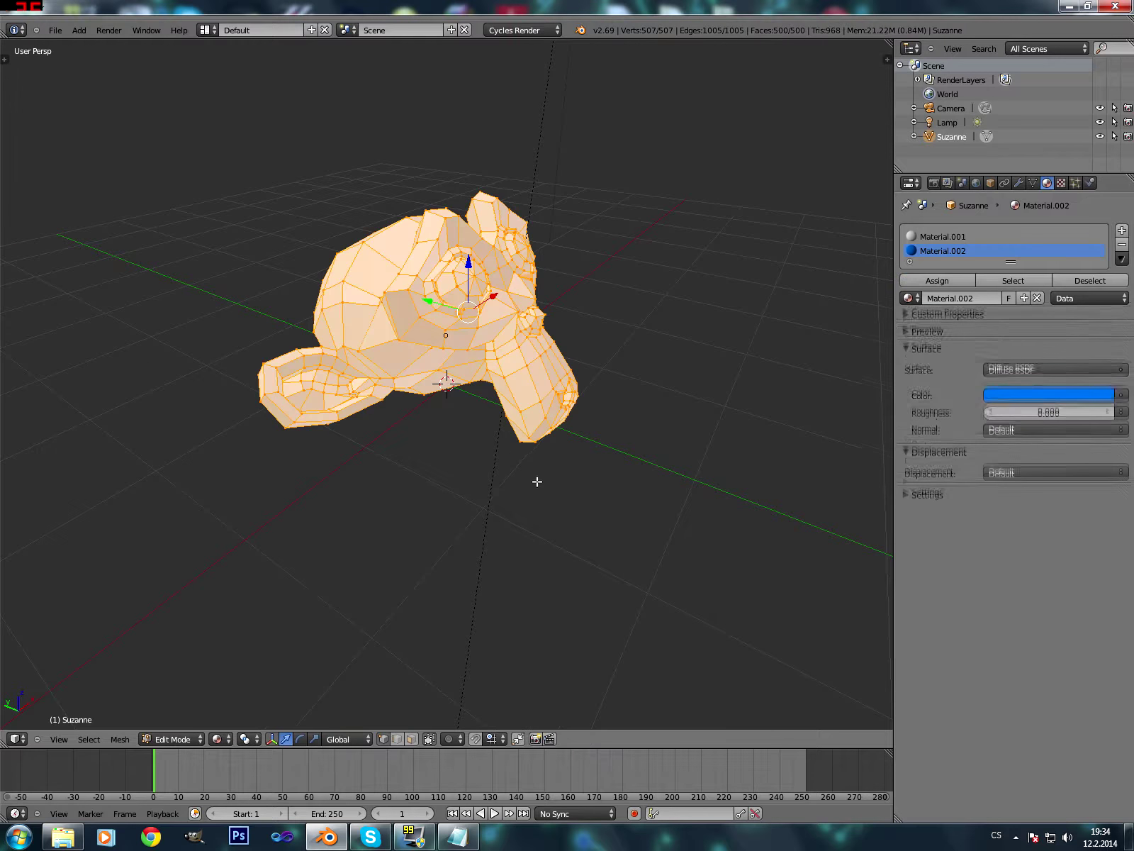
# In face select mode, select the four faces across Suzanne's chin.
pyautogui.moveTo(590, 387); pyautogui.dragTo(547, 401, button='middle')
pyautogui.press('a')
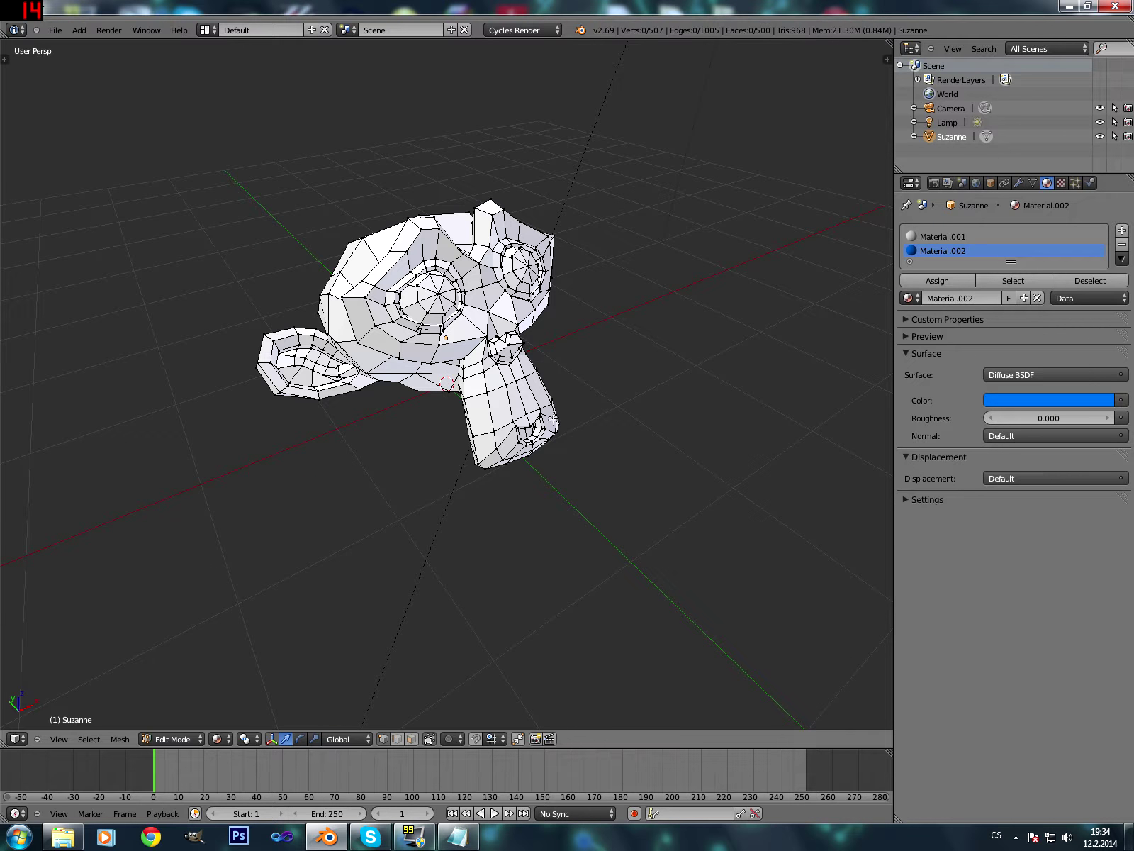
pyautogui.click(411, 739)
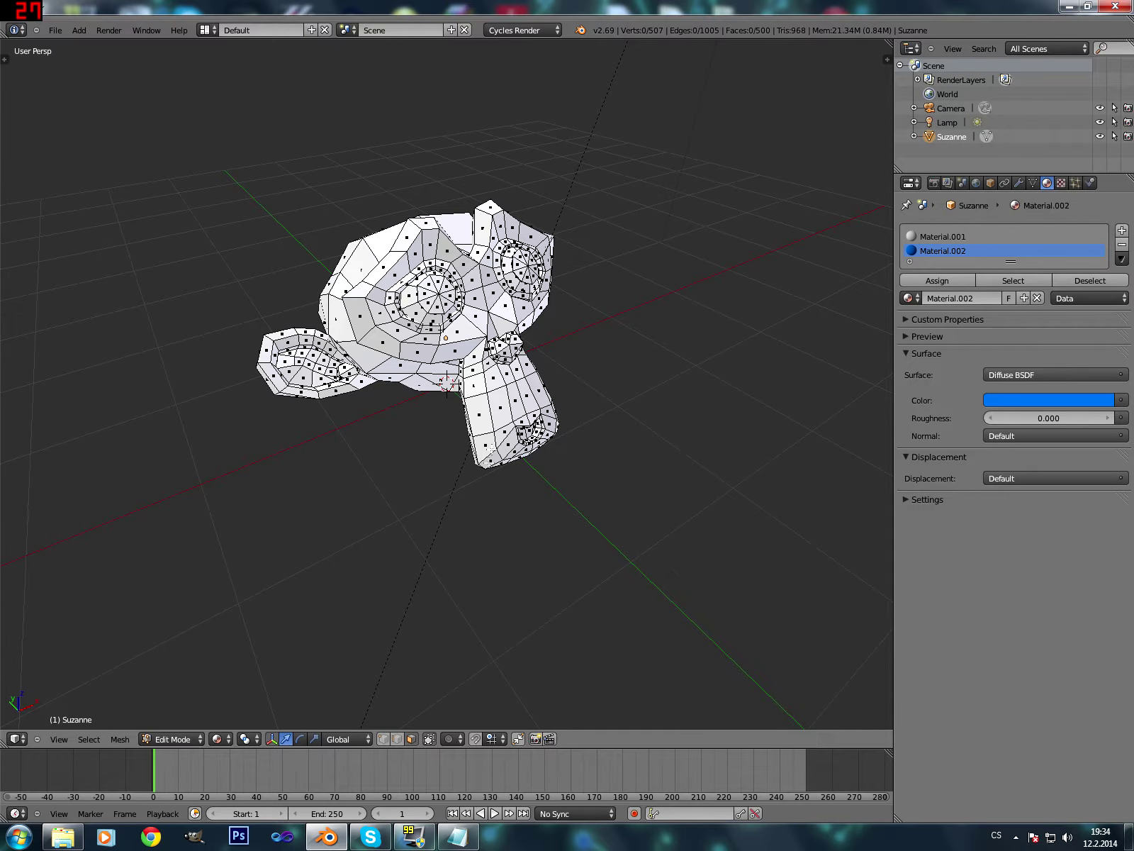
pyautogui.rightClick(491, 399)
pyautogui.moveTo(496, 409); pyautogui.dragTo(478, 423, button='middle')
pyautogui.keyDown('shift'); pyautogui.rightClick(476, 424); pyautogui.keyUp('shift')
pyautogui.keyDown('shift'); pyautogui.rightClick(505, 424); pyautogui.keyUp('shift')
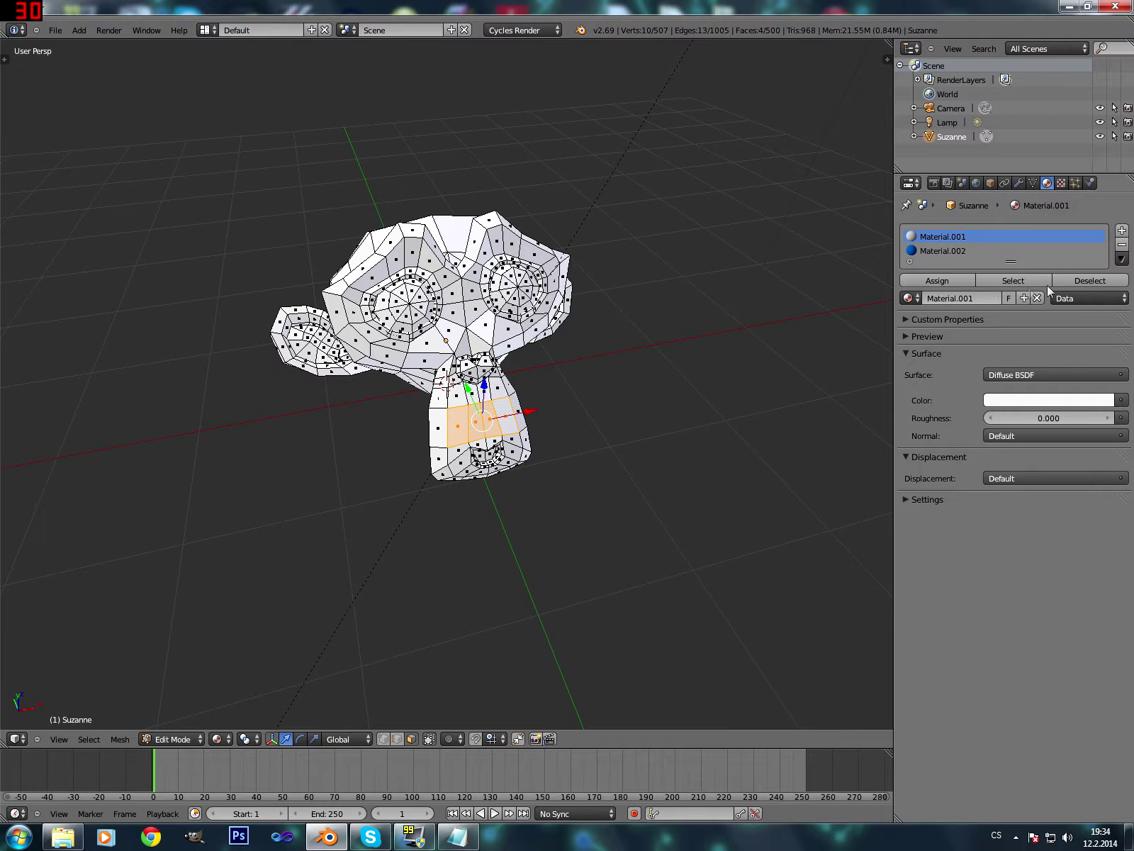
# Assign blue Material.002 to the chin faces, test Select/Deselect, then return to Object Mode.
pyautogui.click(964, 249)
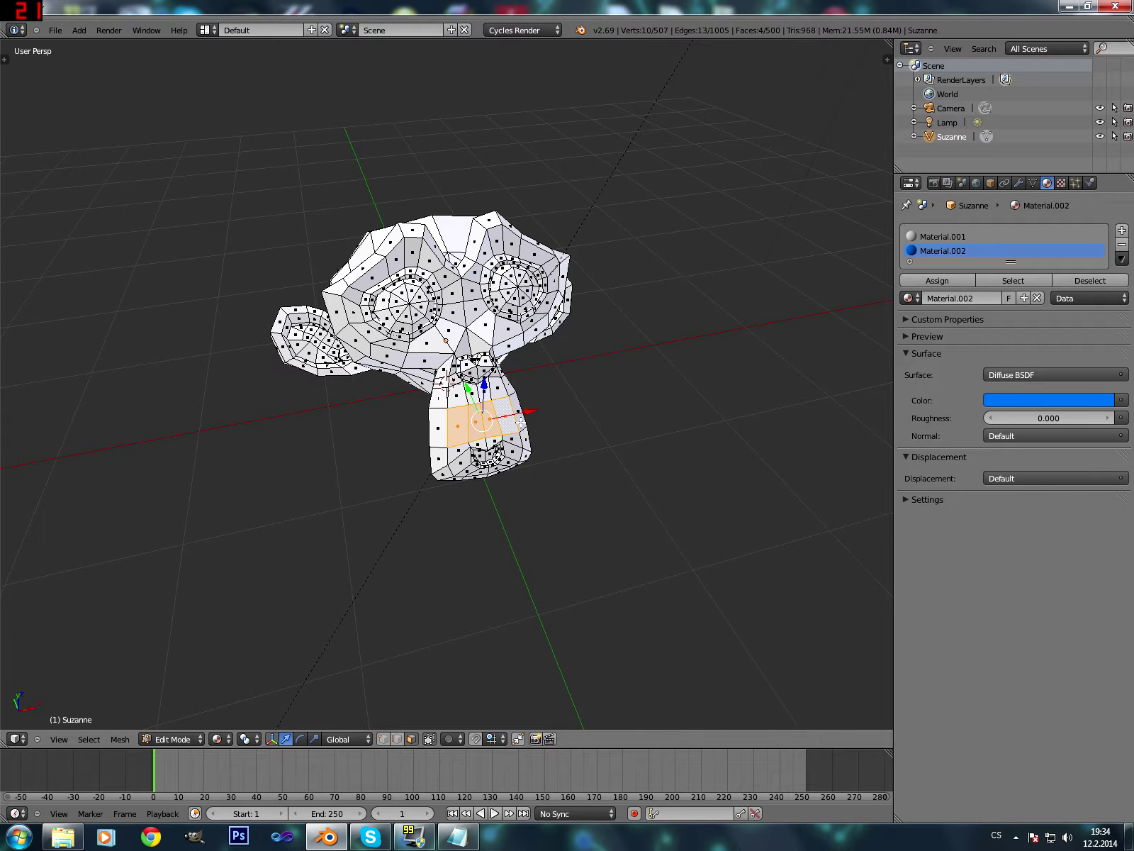
pyautogui.click(957, 282)
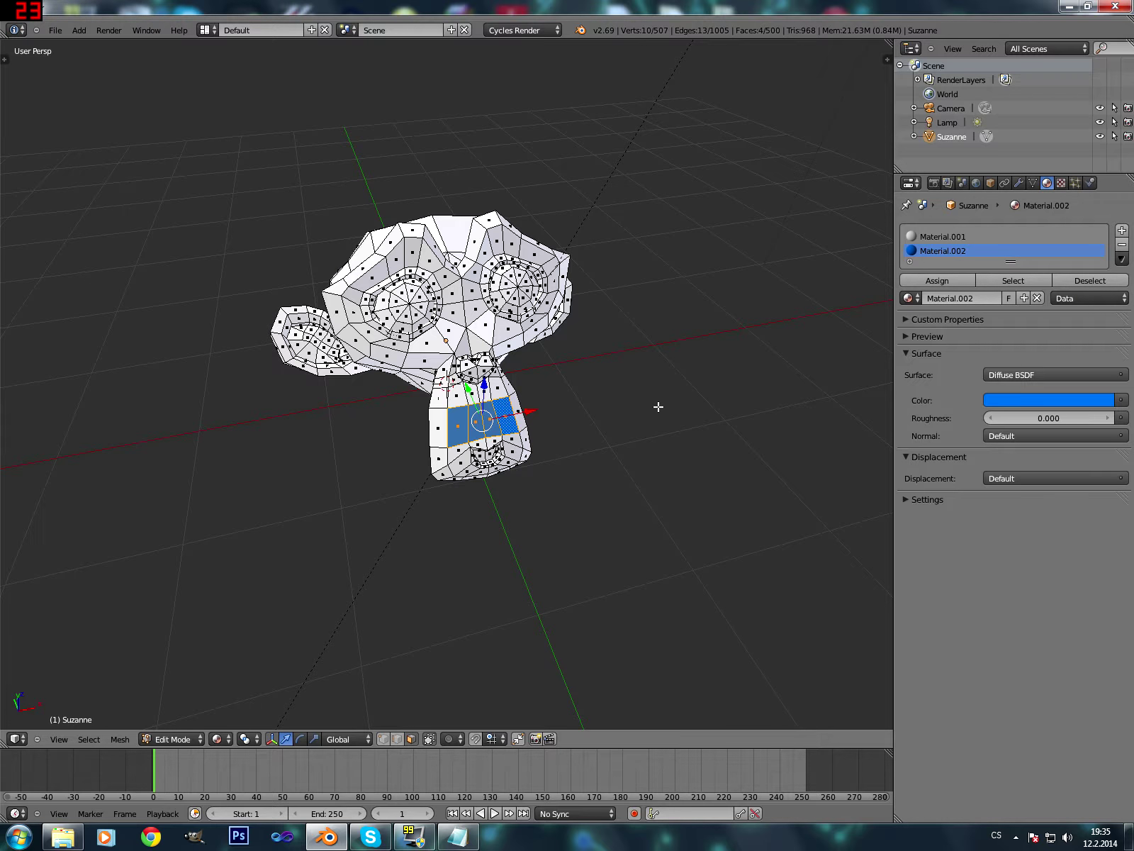
pyautogui.press('a')
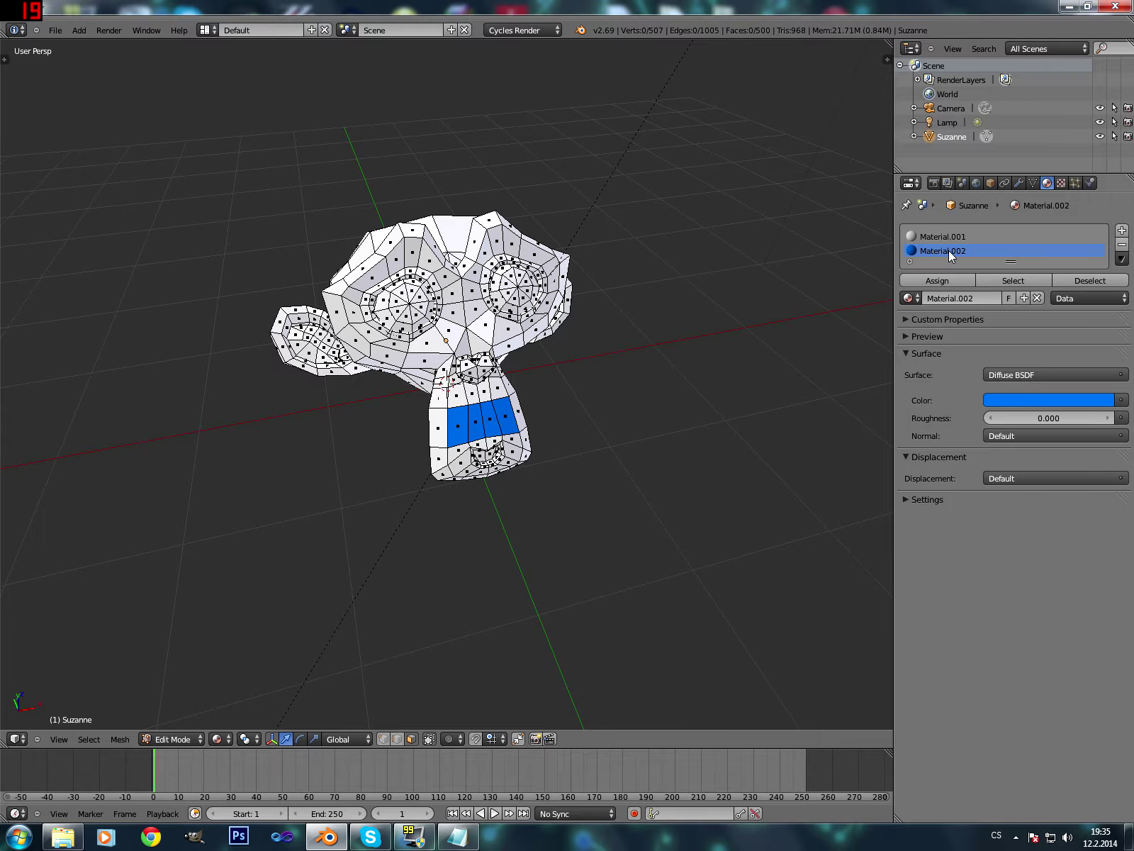
pyautogui.click(1005, 282)
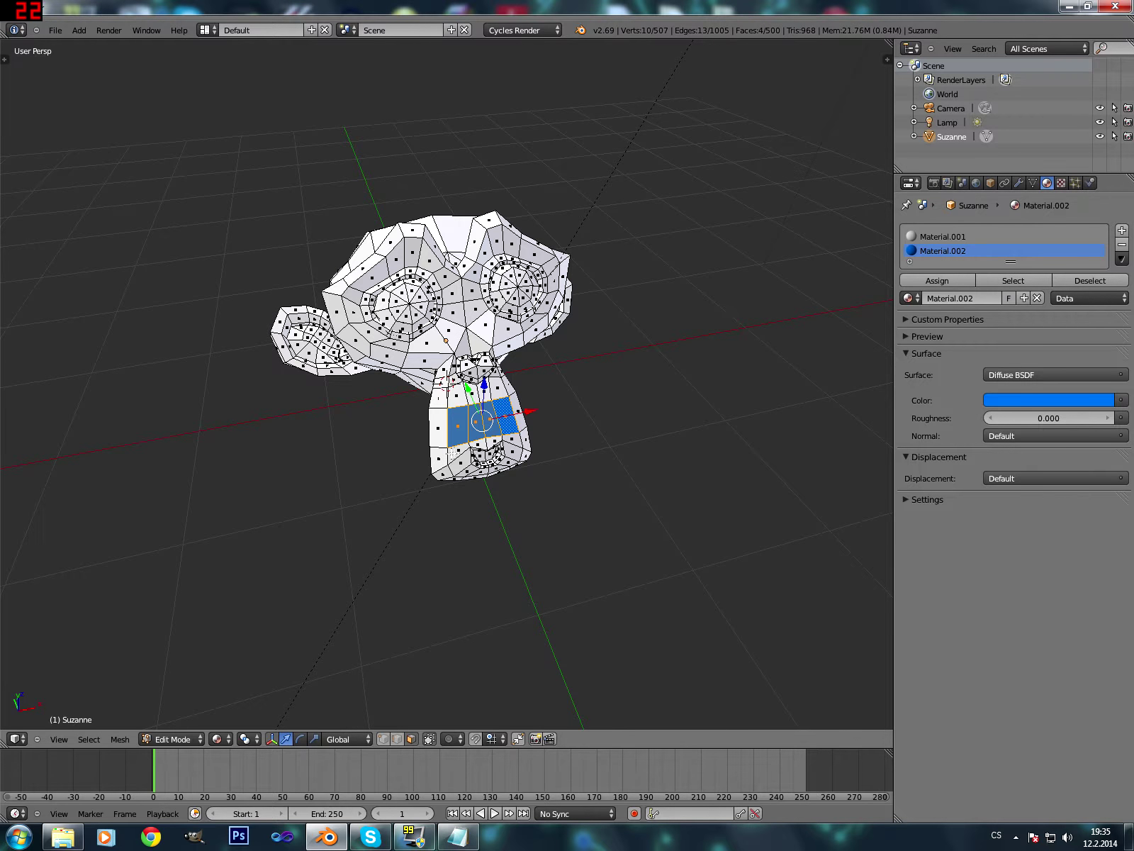
pyautogui.press('a')
pyautogui.press('a')
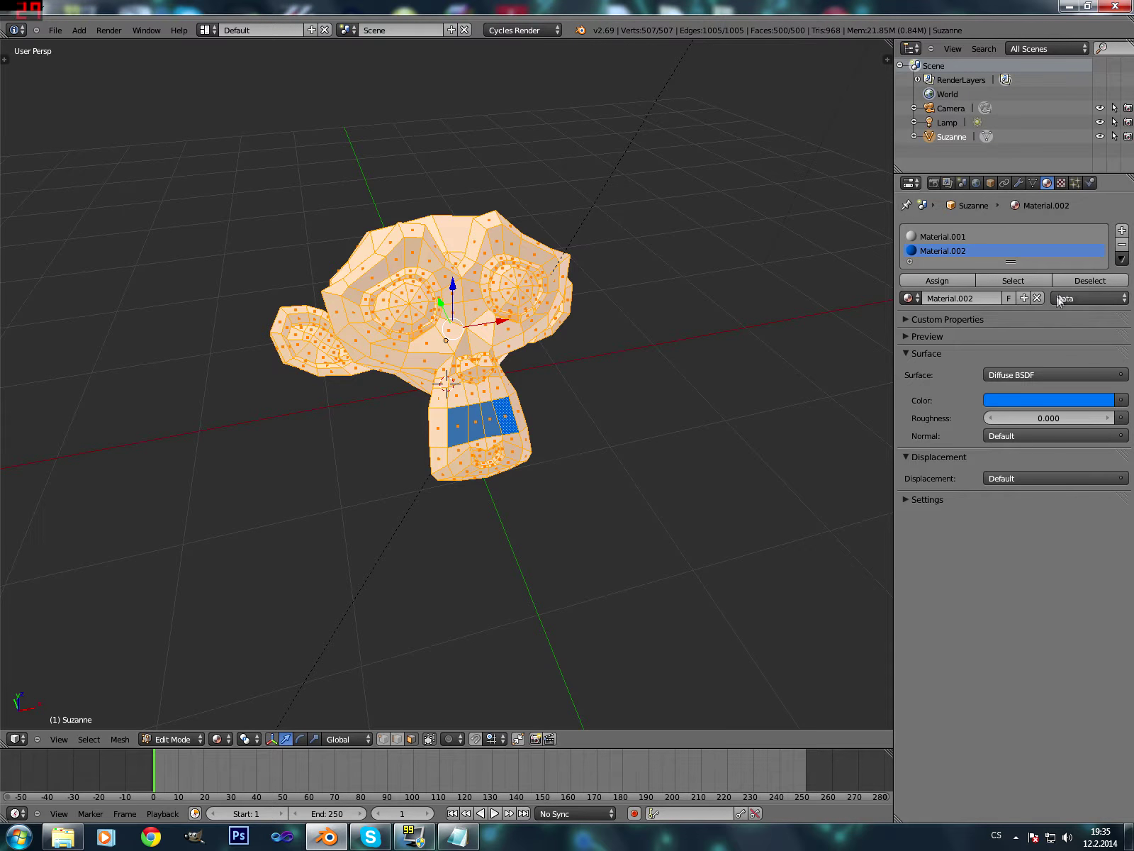
pyautogui.click(1081, 280)
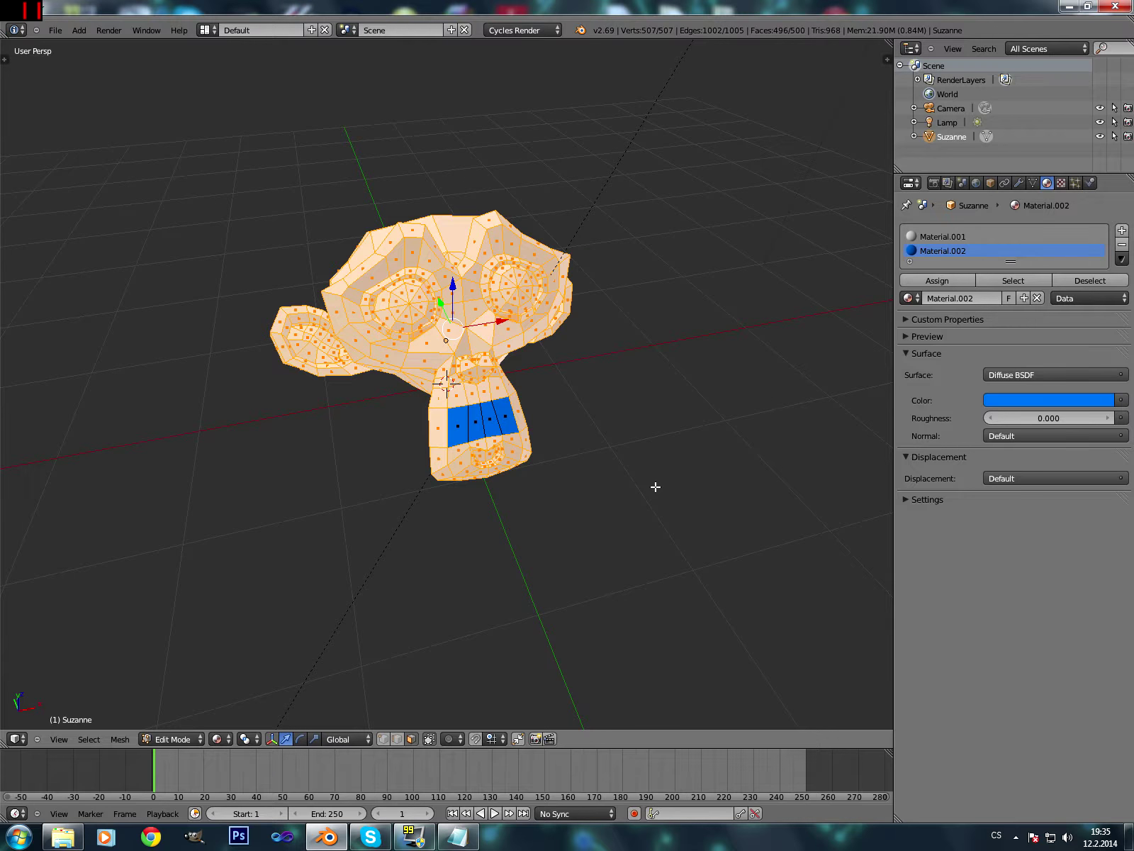
pyautogui.press('Tab')
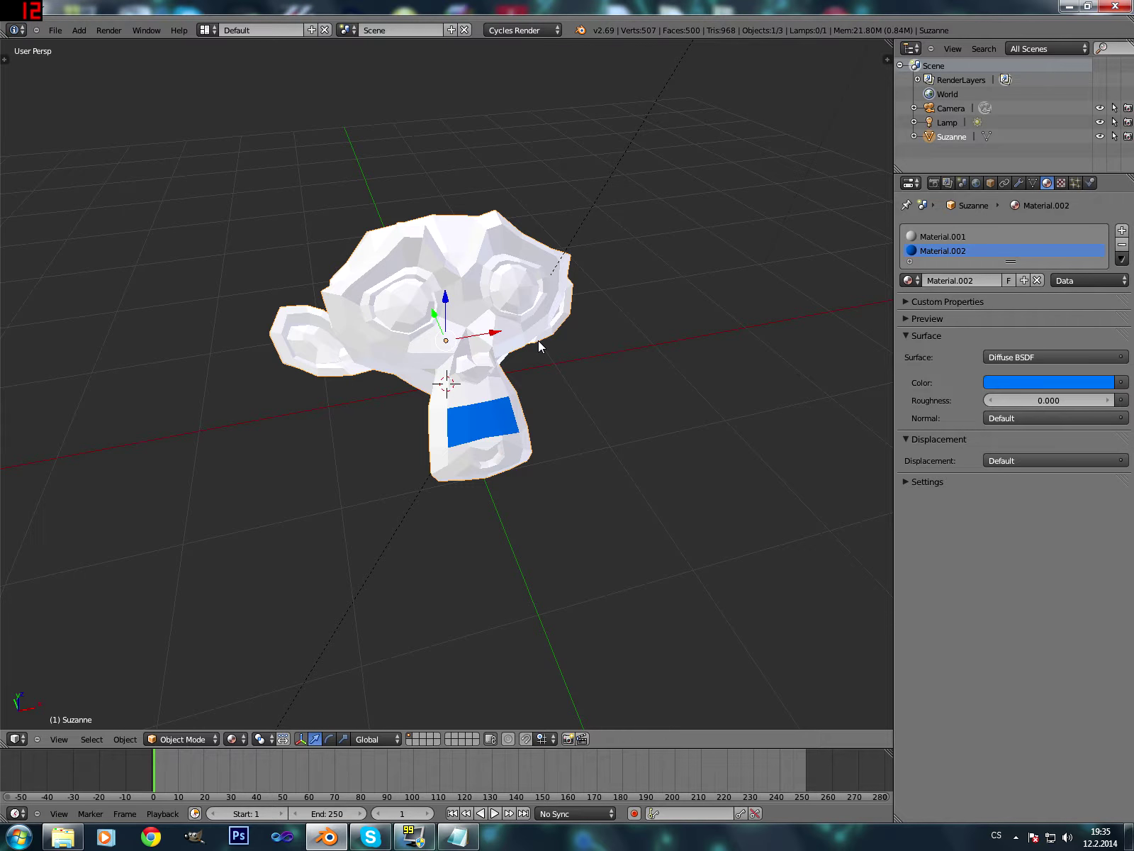
pyautogui.press('Tab')
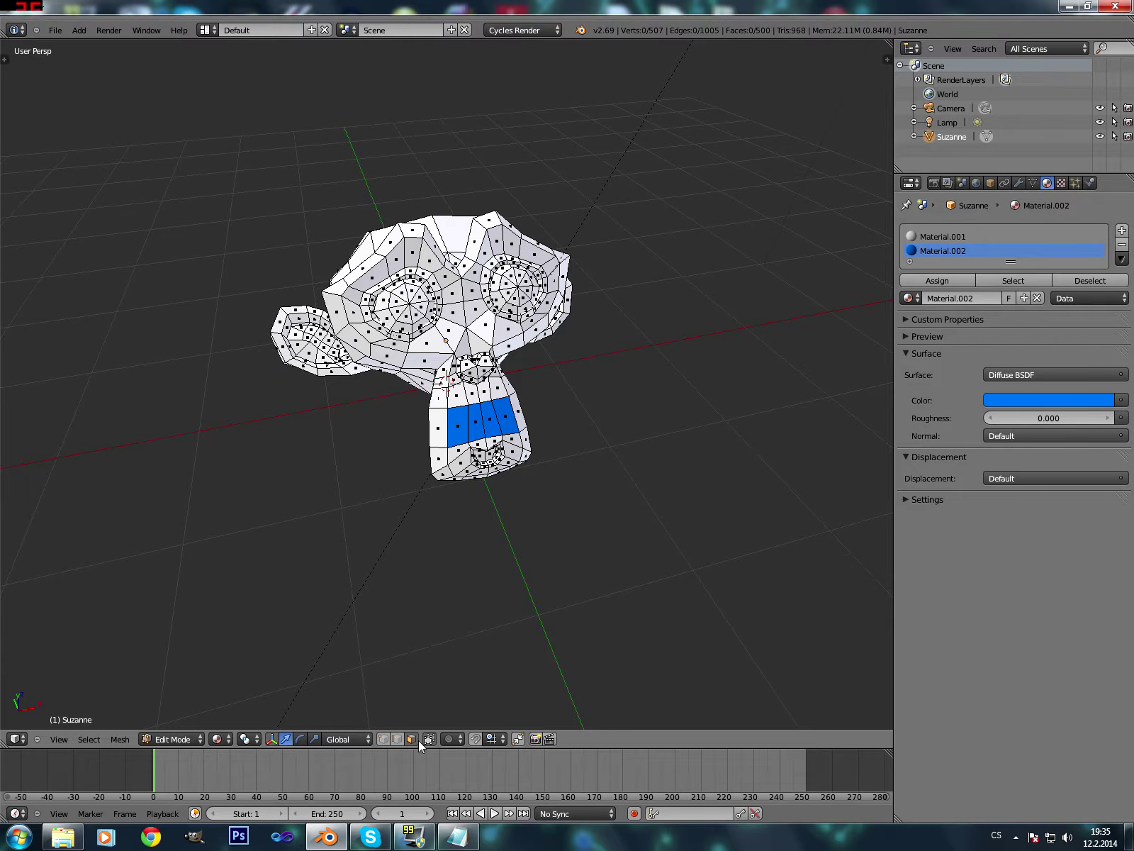
pyautogui.click(384, 740)
pyautogui.moveTo(397, 701)
pyautogui.mouseDown(button='middle')
pyautogui.moveTo(499, 353)
pyautogui.moveTo(473, 348)
pyautogui.moveTo(471, 392)
pyautogui.mouseUp(button='middle')
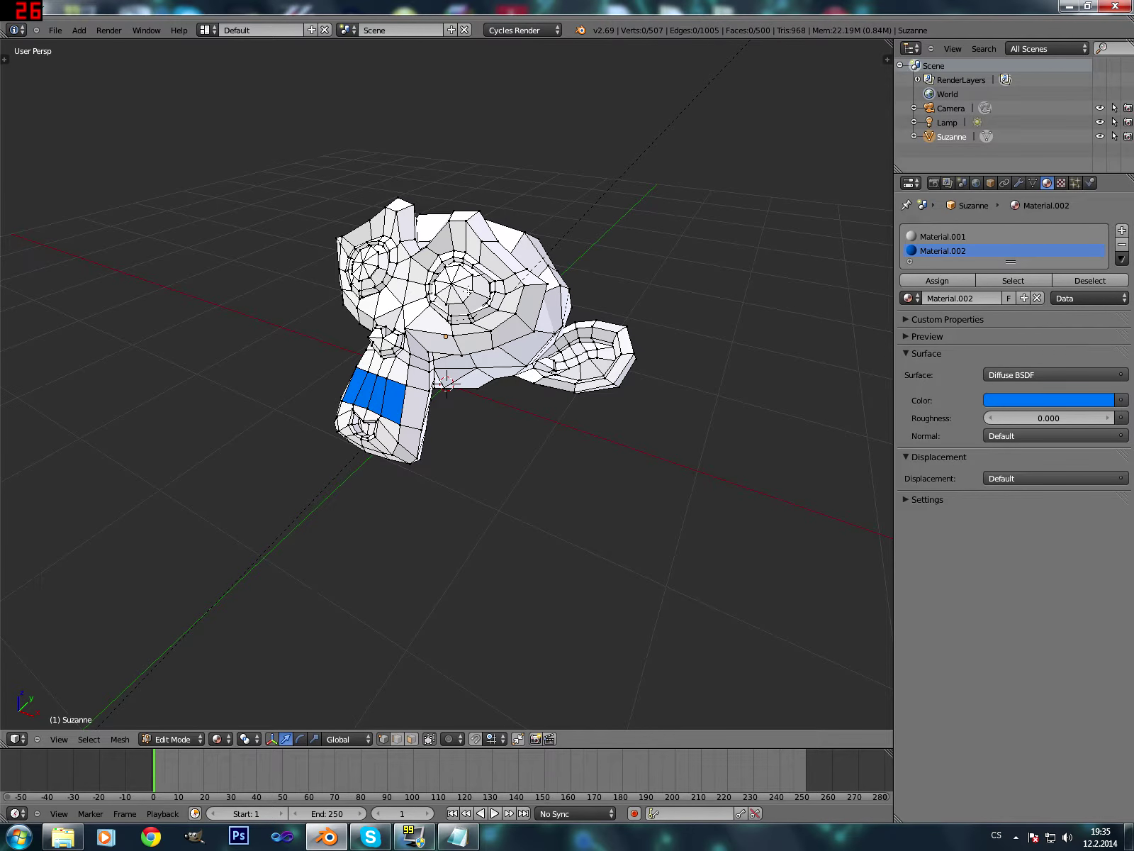
pyautogui.press('l')
pyautogui.scroll(2, 468, 291)
pyautogui.scroll(2, 509, 366)
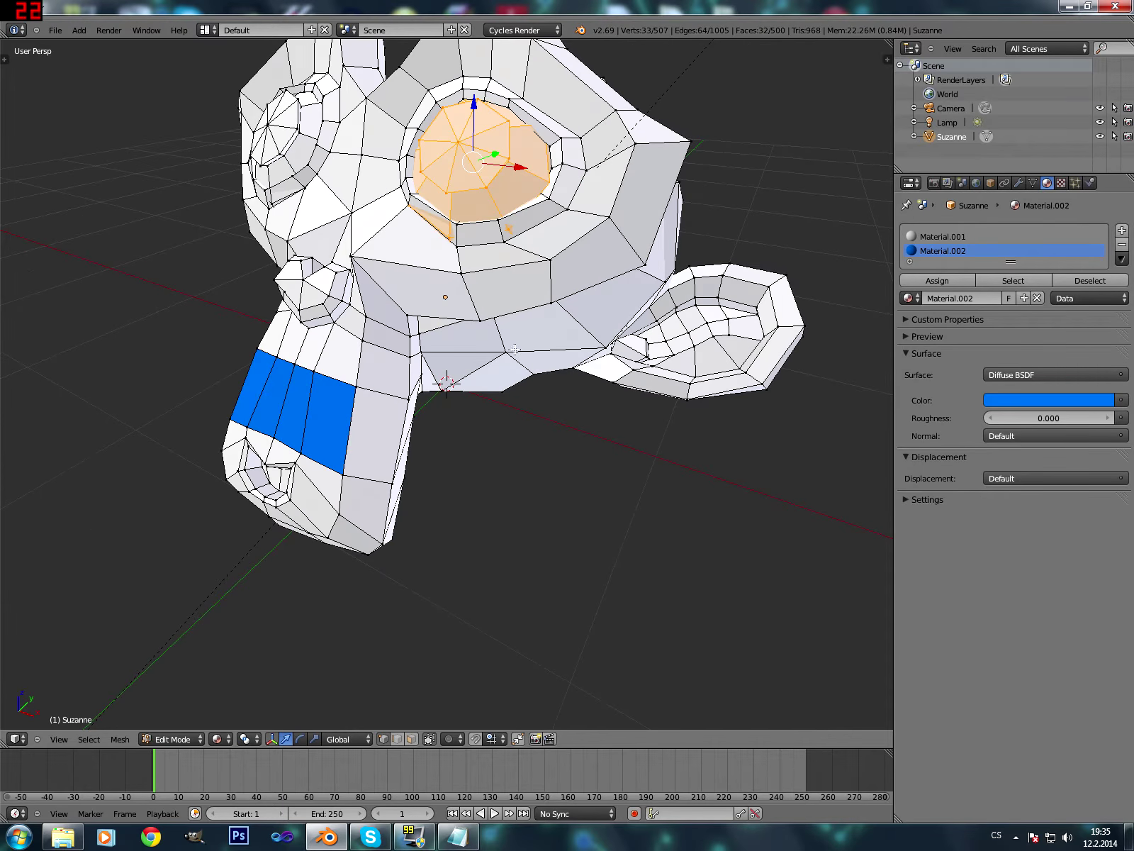
pyautogui.scroll(-4, 509, 366)
pyautogui.moveTo(510, 366)
pyautogui.mouseDown(button='middle')
pyautogui.moveTo(515, 355)
pyautogui.moveTo(605, 381)
pyautogui.mouseUp(button='middle')
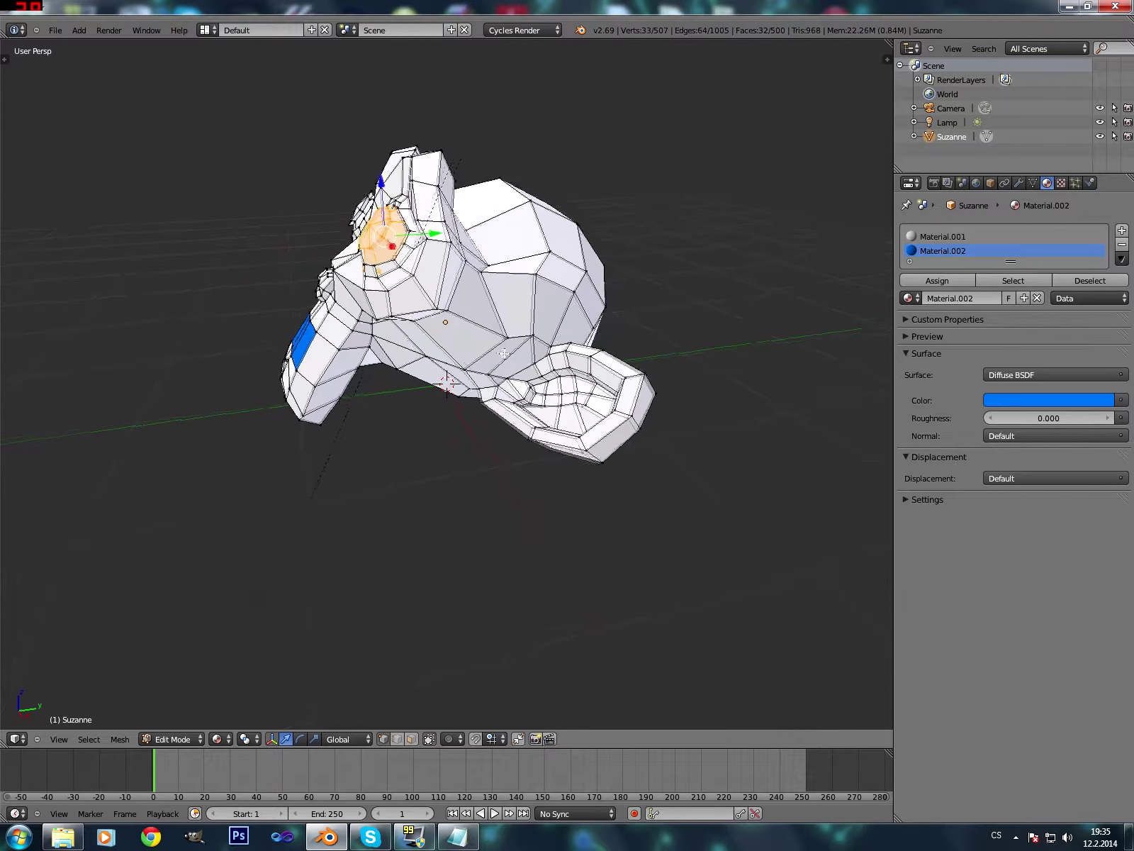
pyautogui.press('g')
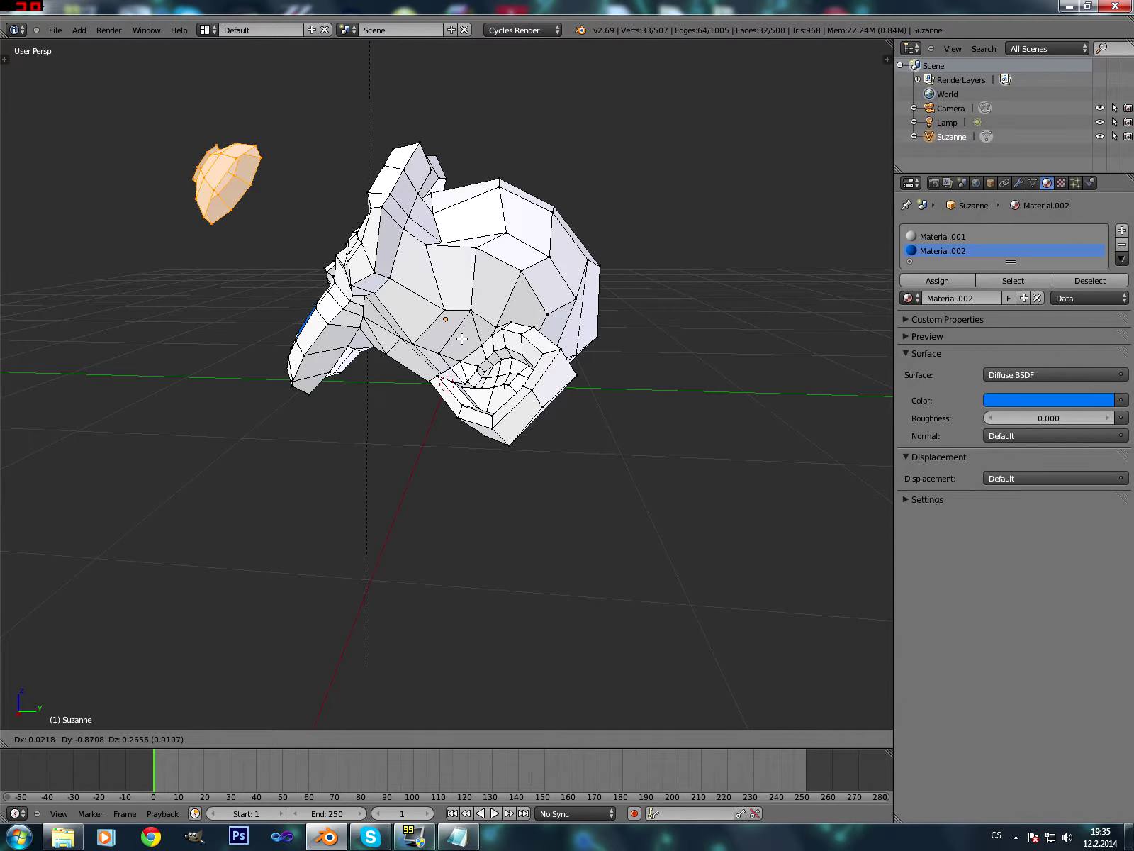
pyautogui.press('Escape')
pyautogui.moveTo(489, 340)
pyautogui.mouseDown(button='middle')
pyautogui.moveTo(555, 331)
pyautogui.moveTo(612, 412)
pyautogui.moveTo(637, 414)
pyautogui.moveTo(560, 451)
pyautogui.moveTo(539, 387)
pyautogui.mouseUp(button='middle')
pyautogui.press('a')
pyautogui.press('l')
pyautogui.press('g')
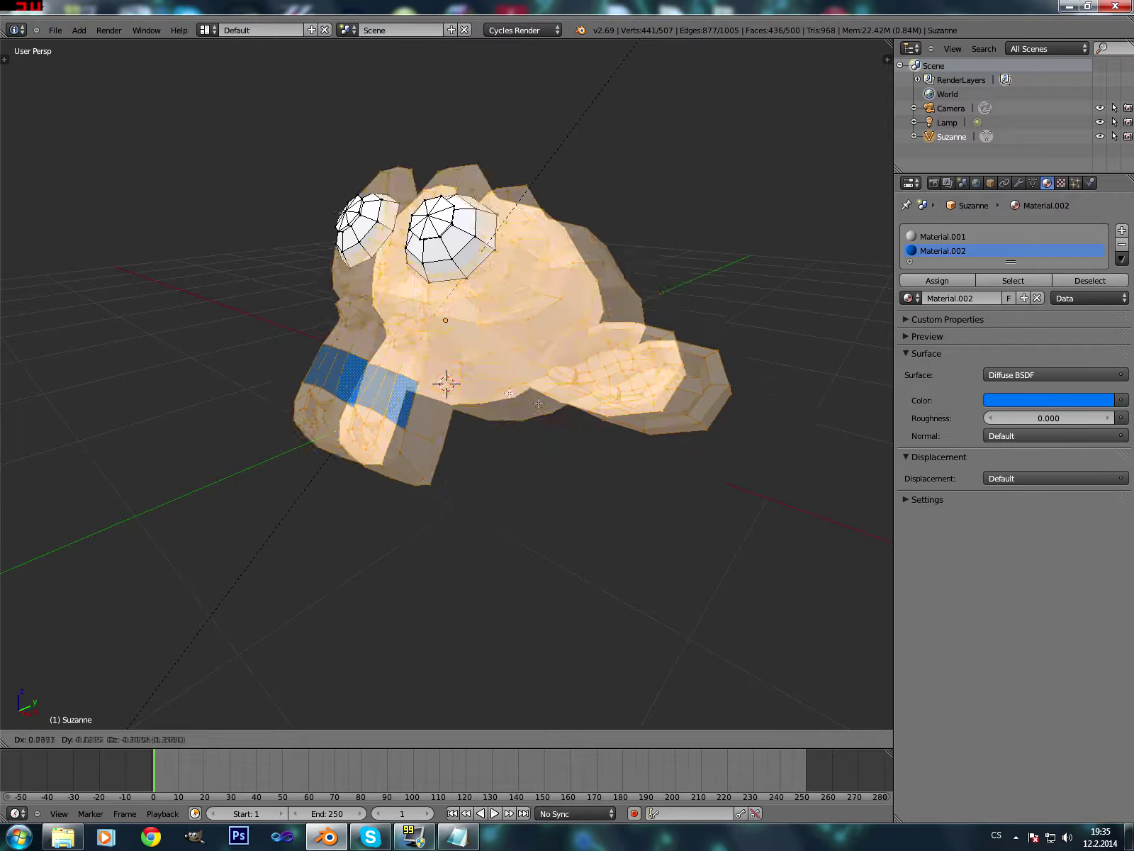
pyautogui.press('Escape')
pyautogui.moveTo(372, 442); pyautogui.dragTo(504, 447, button='middle')
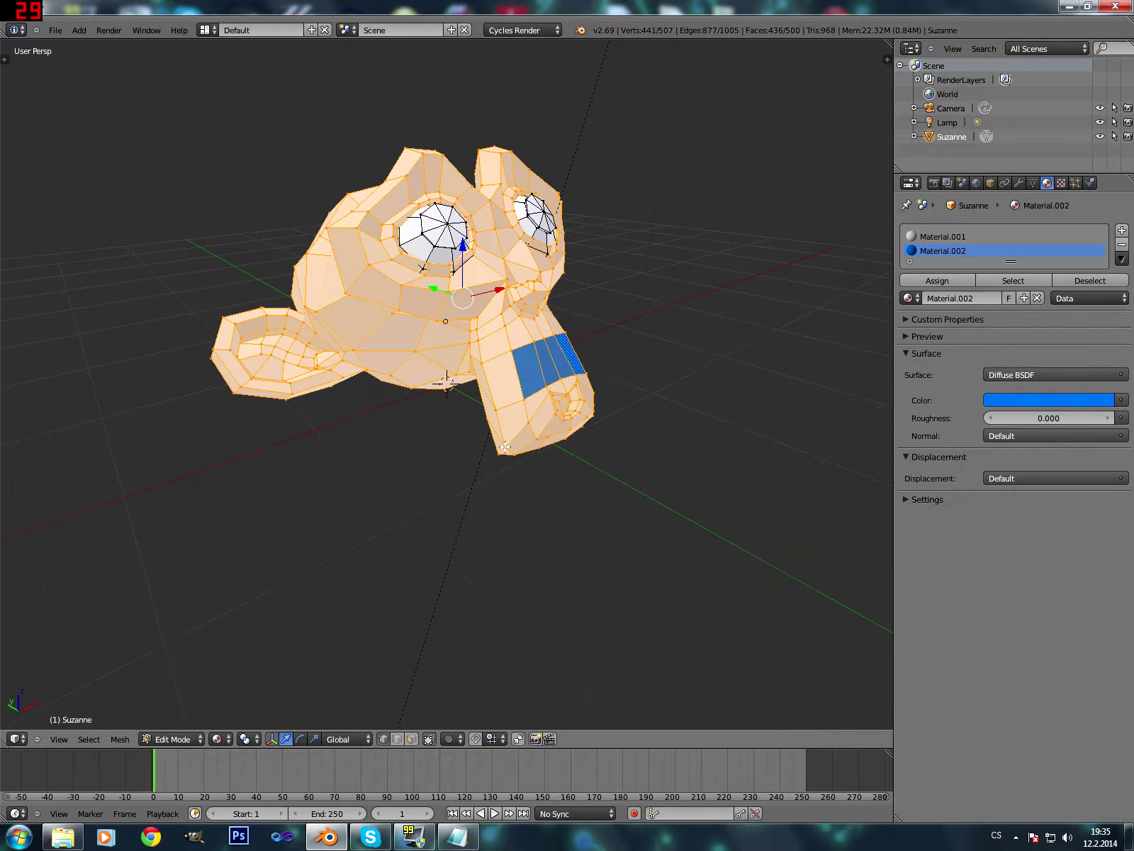
pyautogui.scroll(-4, 599, 482)
pyautogui.scroll(4, 572, 486)
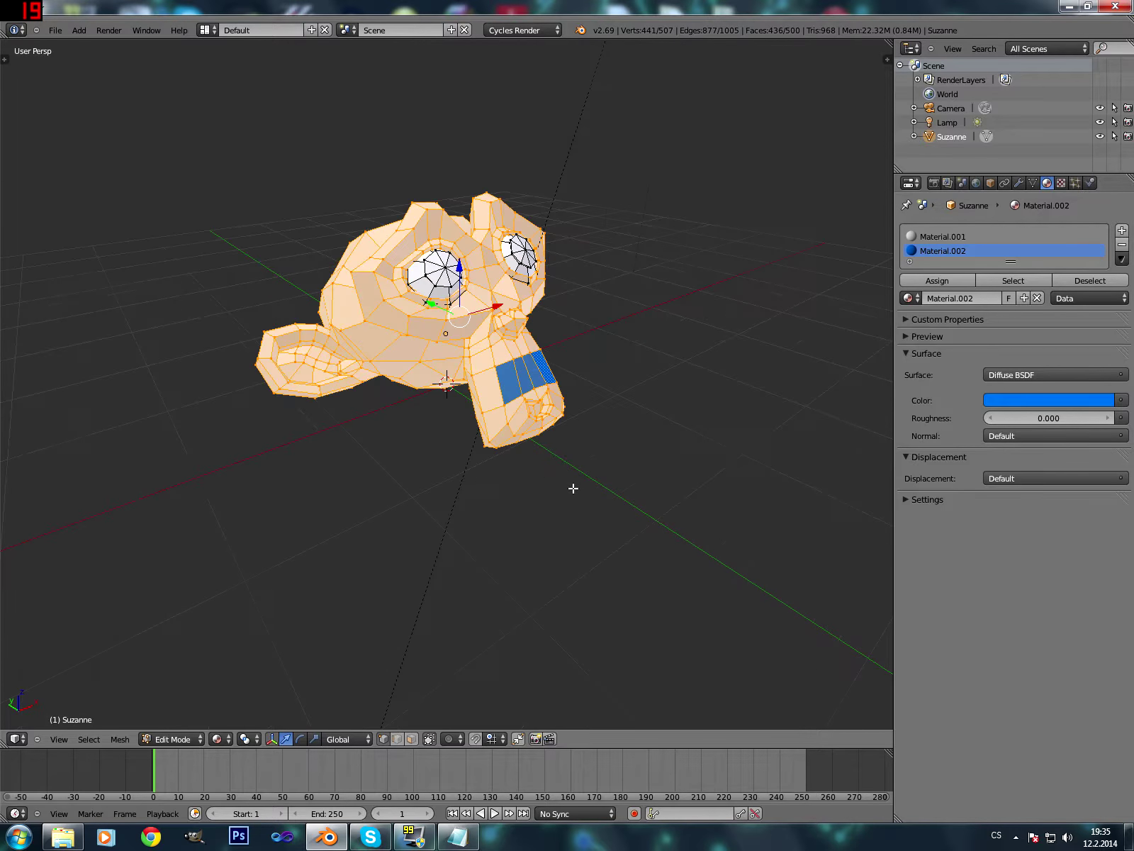
pyautogui.press('Tab')
pyautogui.moveTo(646, 389); pyautogui.dragTo(630, 407, button='middle')
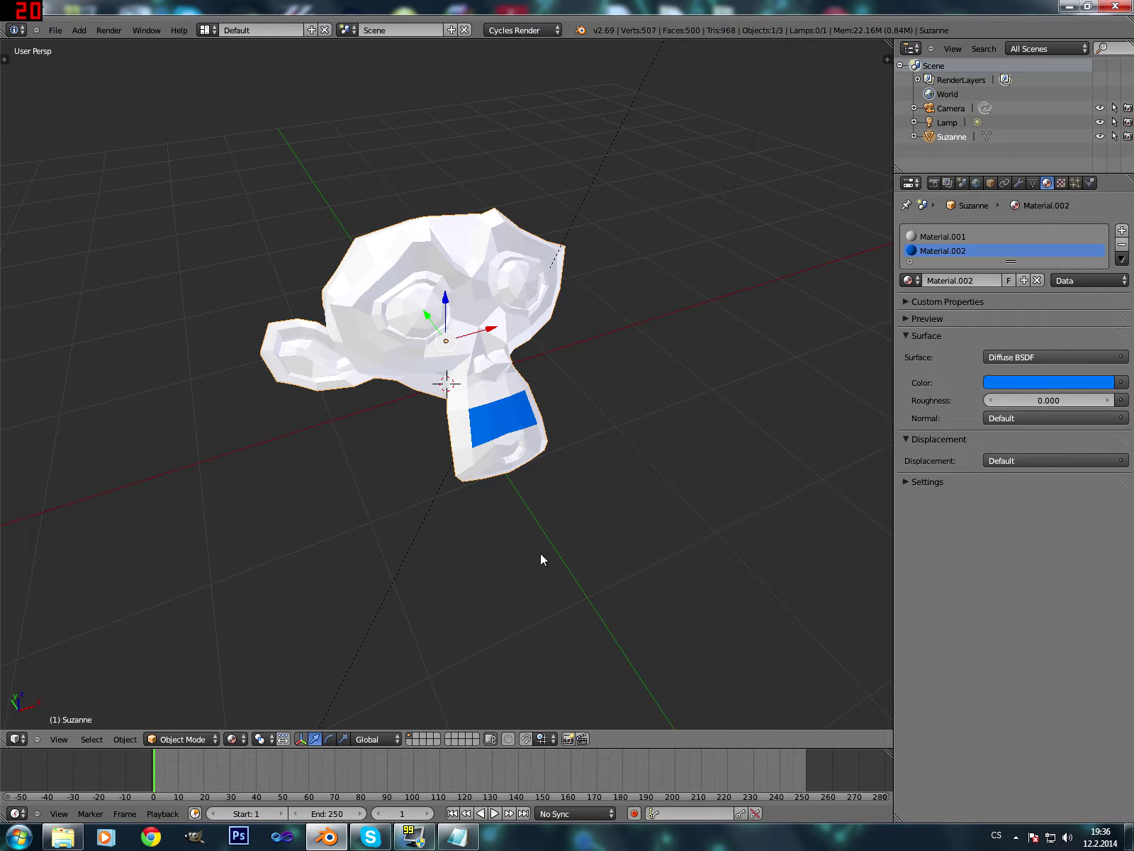
# Set the viewport to Rendered shading, expand Preview, and make Material.001 active.
pyautogui.click(232, 740)
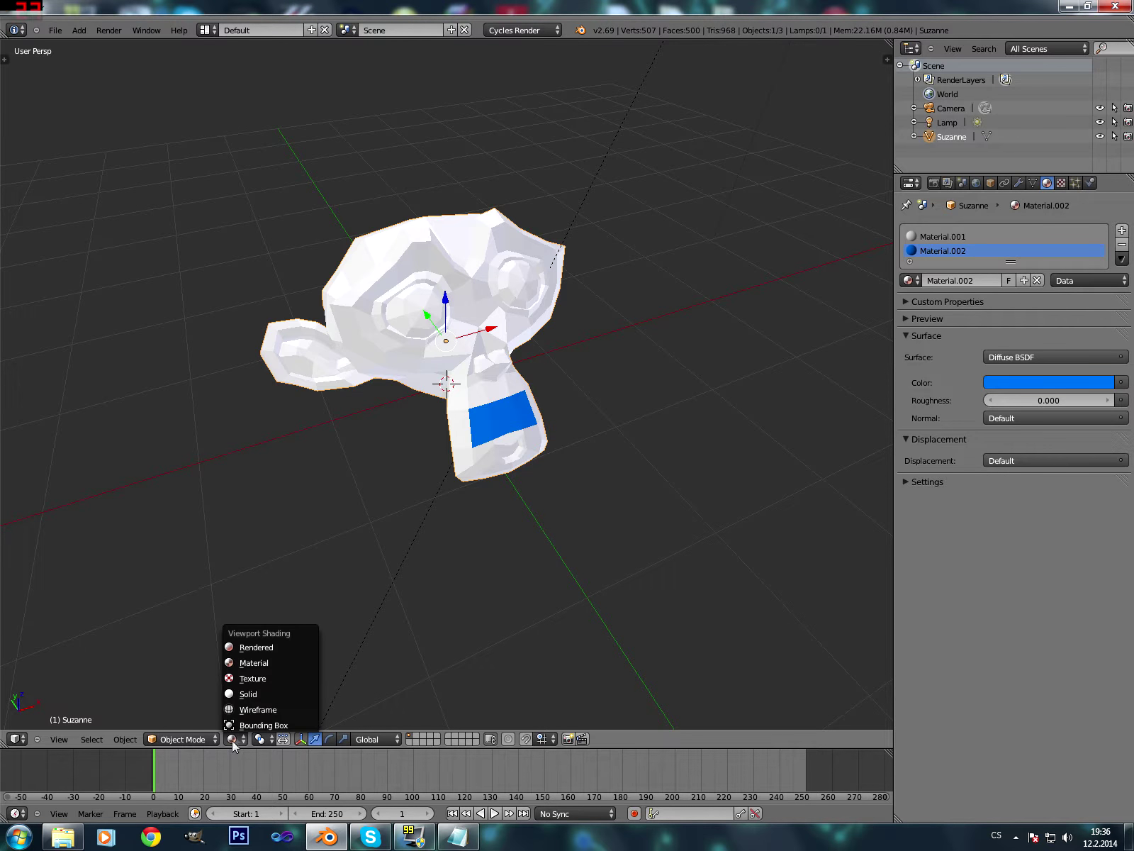
pyautogui.click(269, 648)
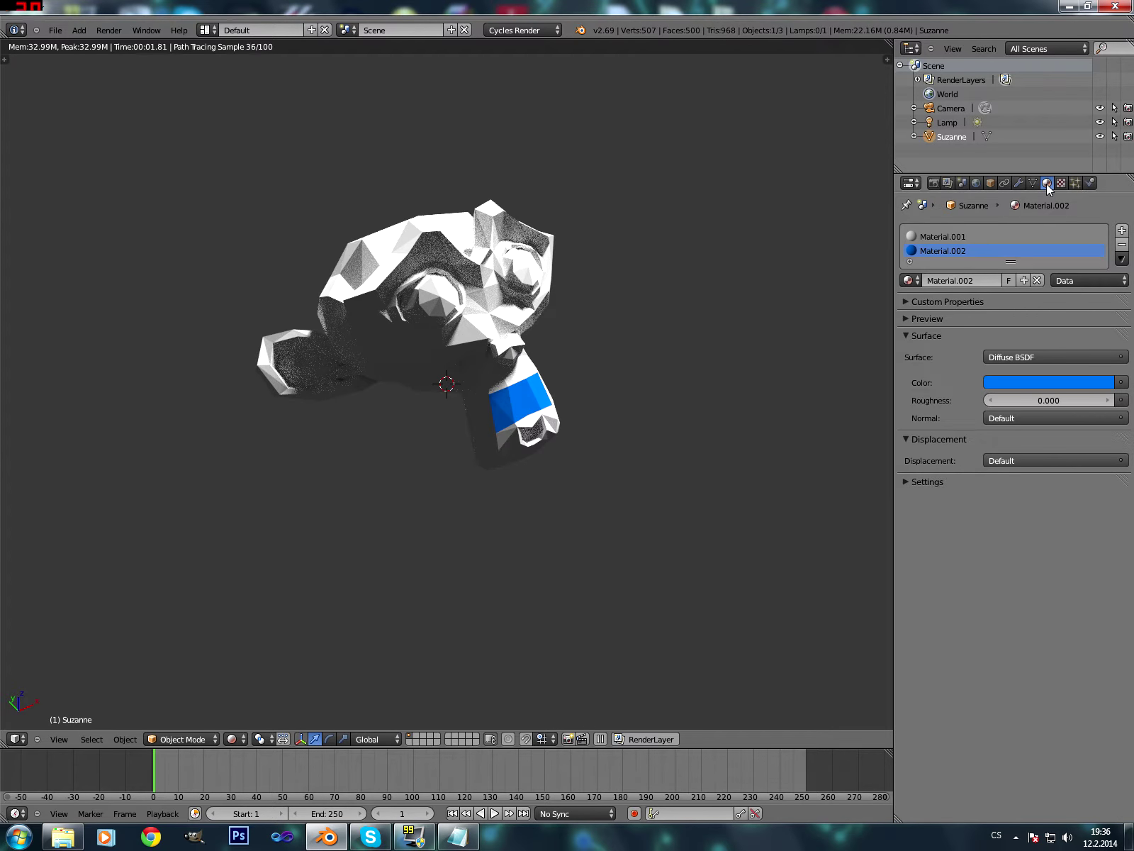
pyautogui.click(906, 318)
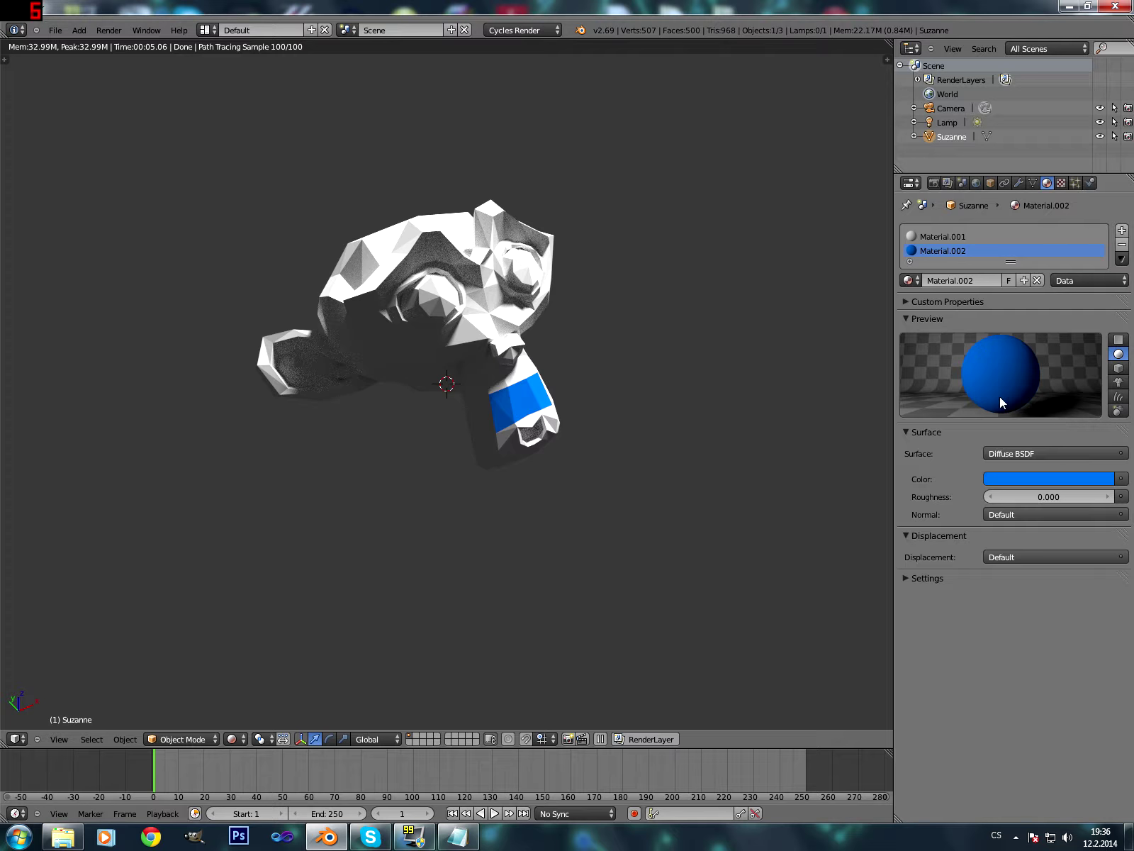
pyautogui.click(974, 239)
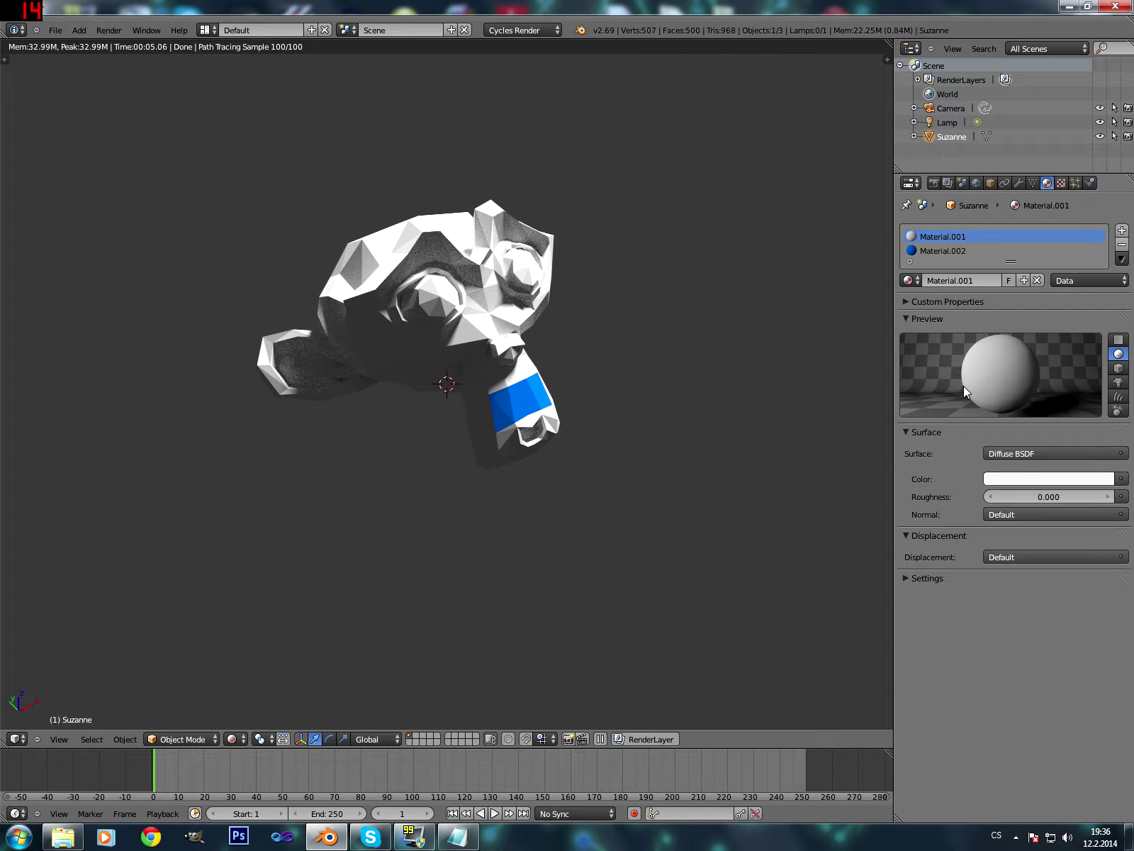
# Preview Material.001 on the monkey shape, then the sphere, and collapse Preview.
pyautogui.click(1118, 381)
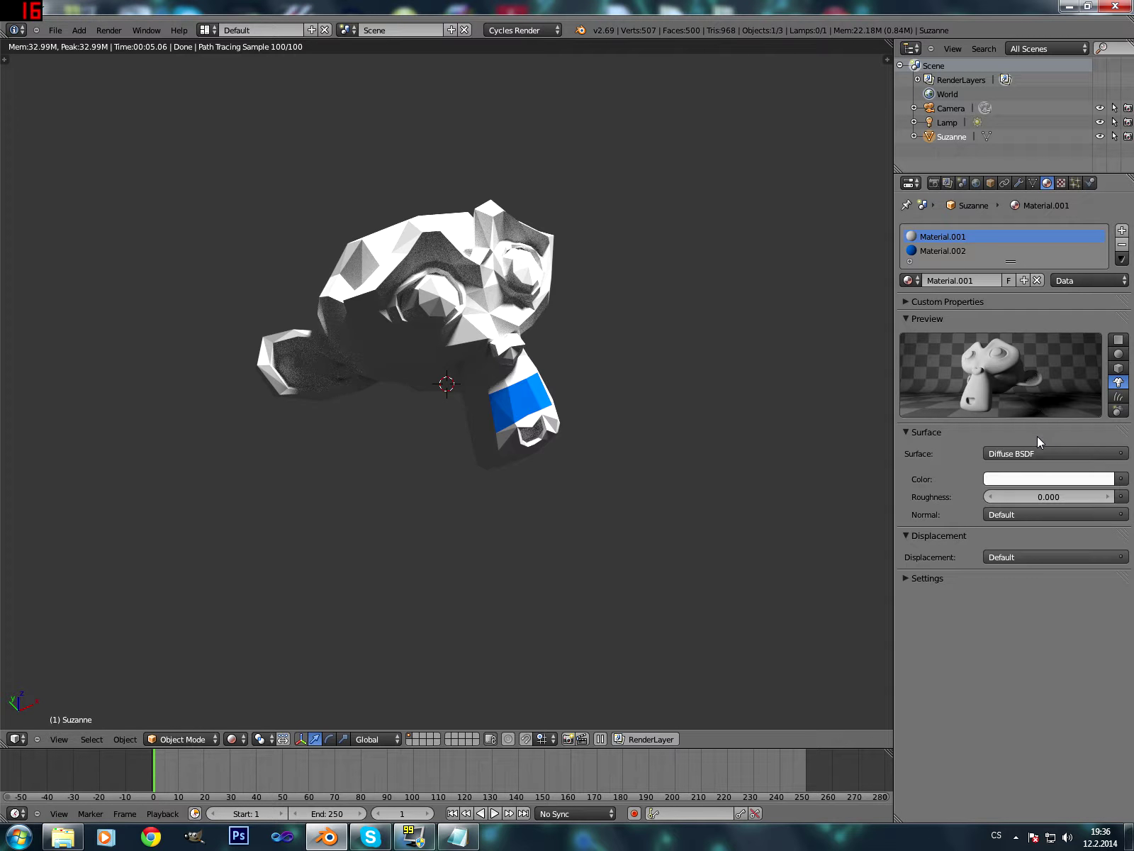
pyautogui.click(1118, 353)
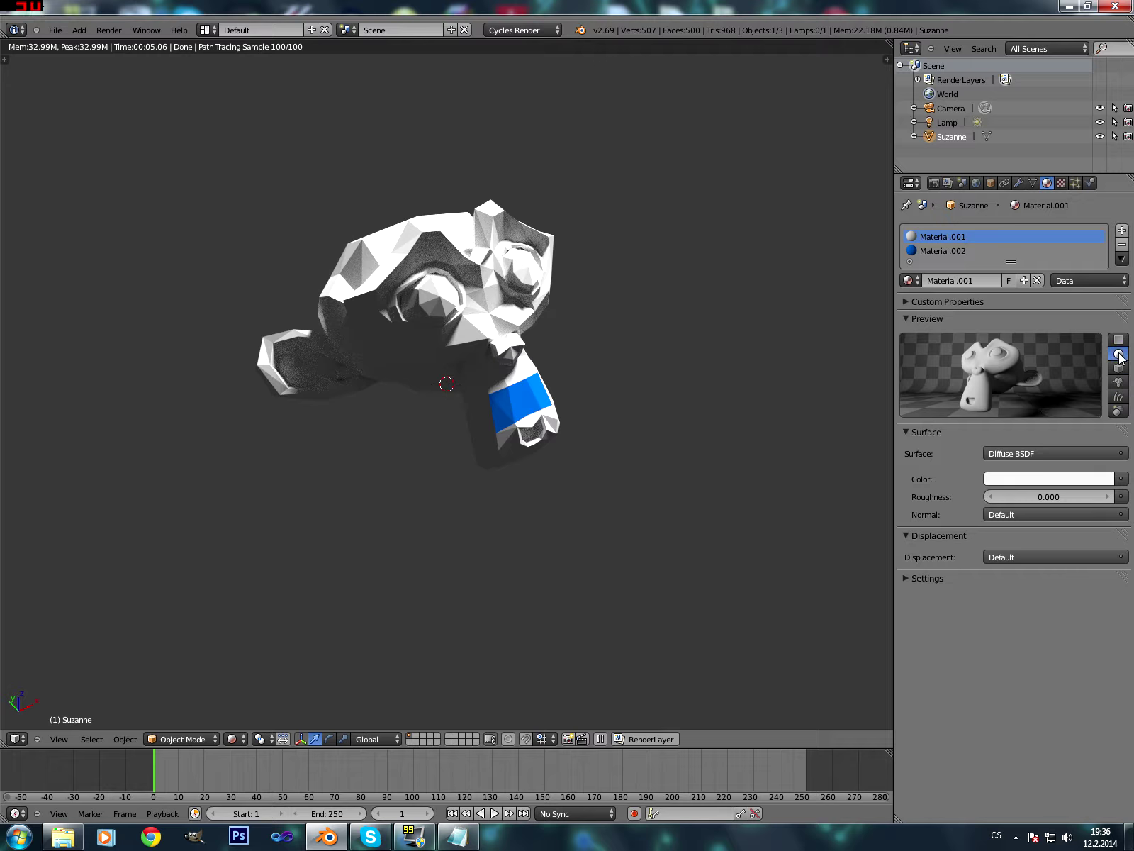
pyautogui.click(907, 319)
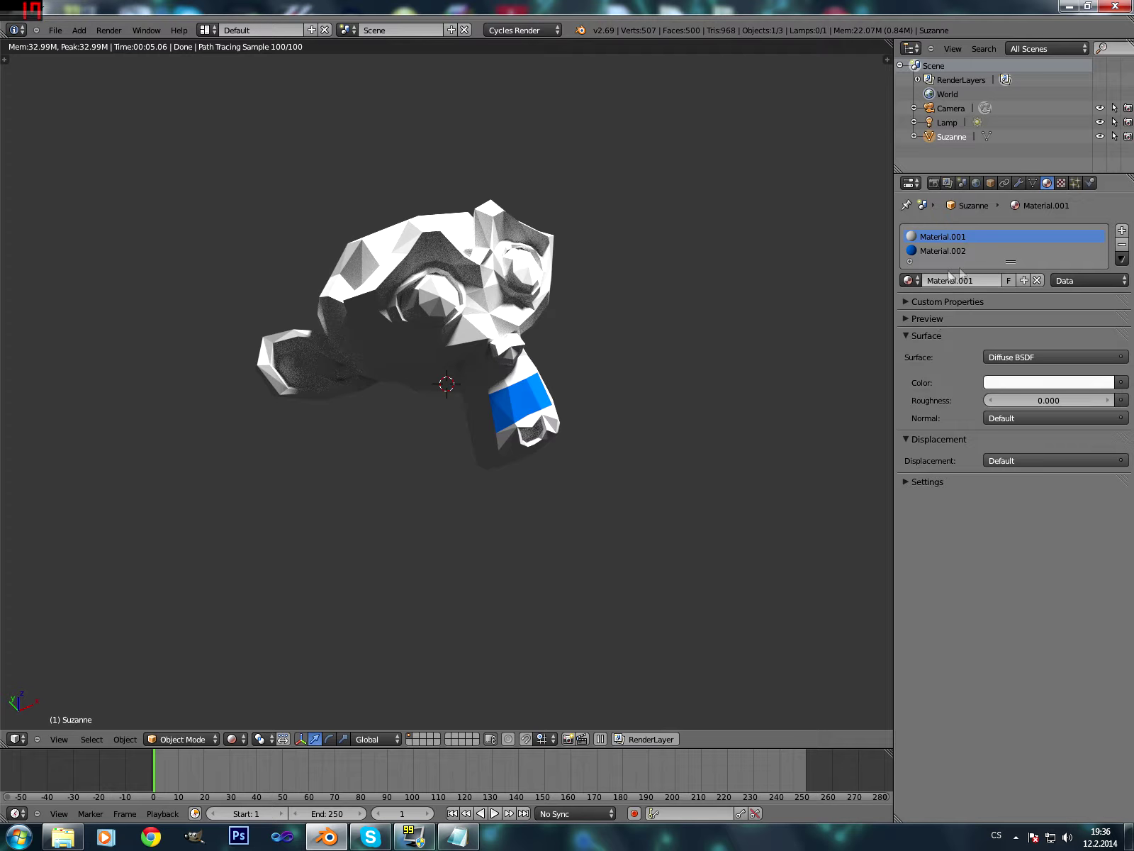
pyautogui.click(1036, 356)
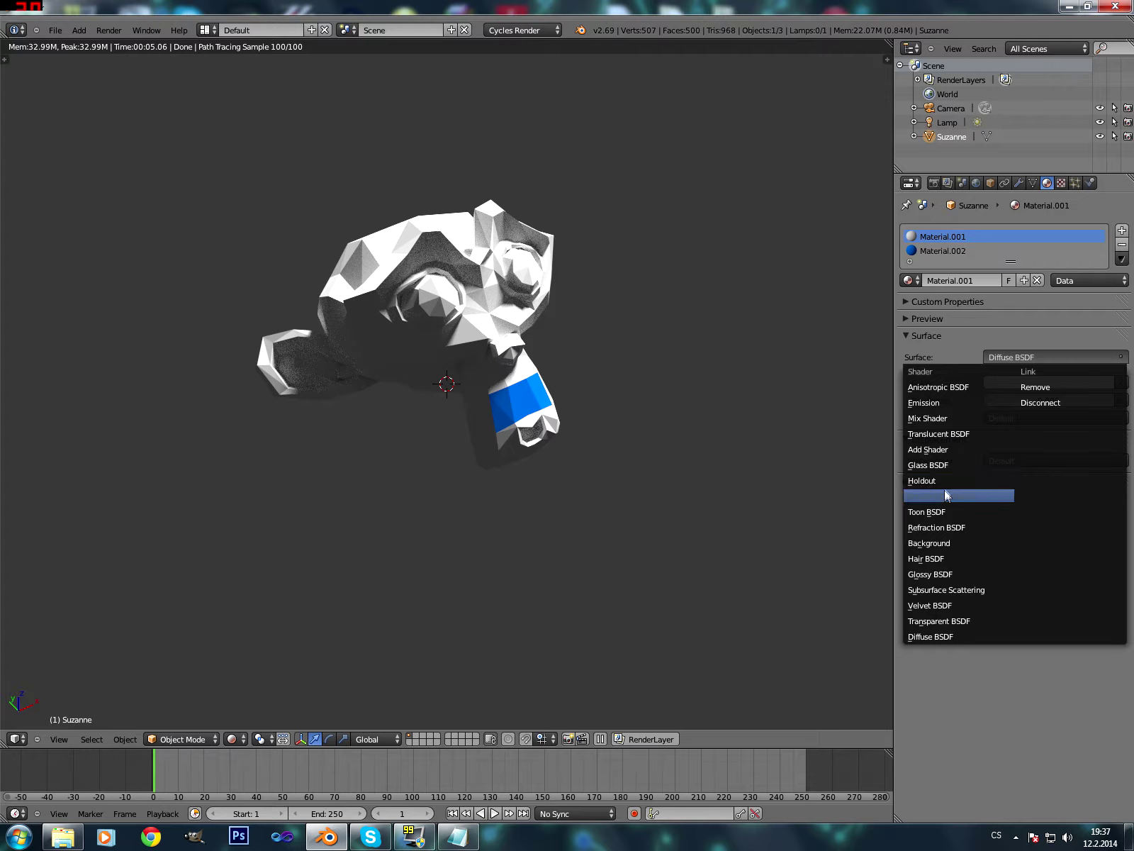
# Try Transparent BSDF, then Translucent BSDF, as Material.001's surface, orbiting to inspect Suzanne.
pyautogui.click(968, 623)
pyautogui.moveTo(644, 492)
pyautogui.mouseDown(button='middle')
pyautogui.moveTo(339, 582)
pyautogui.moveTo(578, 502)
pyautogui.mouseUp(button='middle')
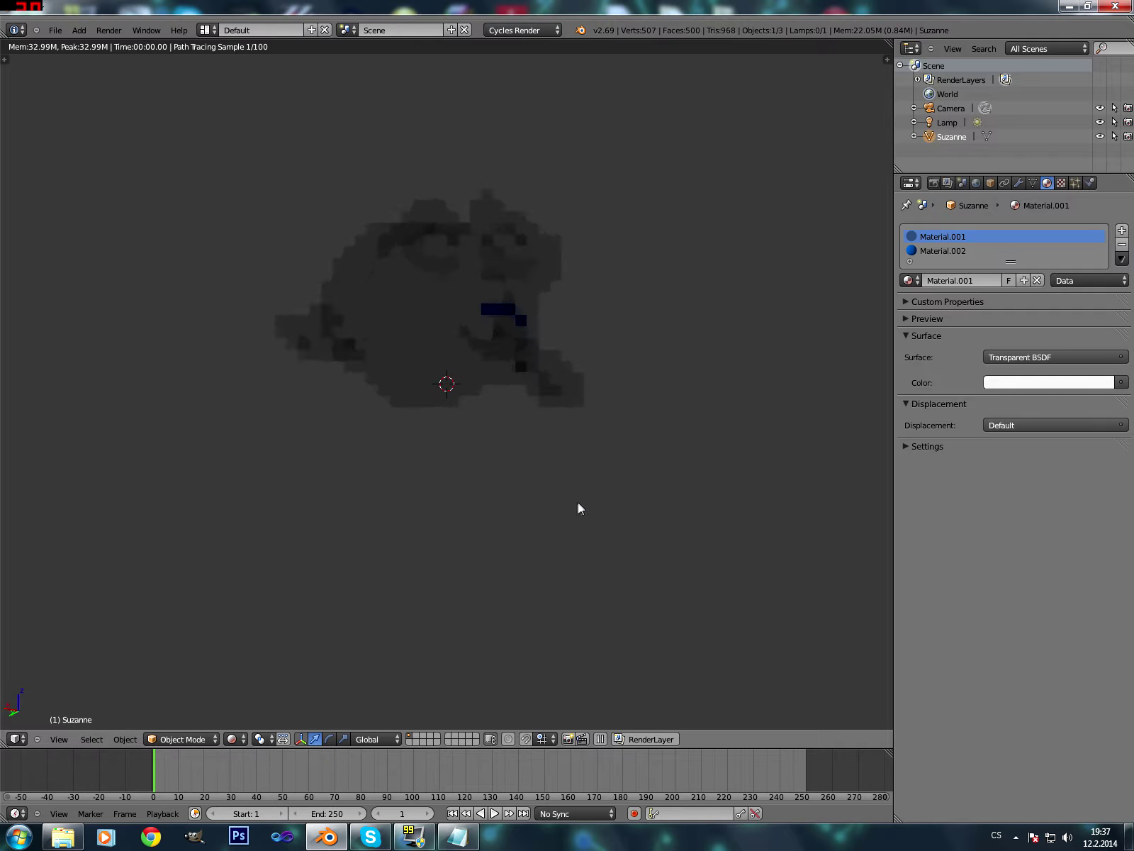
pyautogui.moveTo(485, 312)
pyautogui.mouseDown(button='middle')
pyautogui.moveTo(526, 380)
pyautogui.moveTo(370, 387)
pyautogui.moveTo(643, 523)
pyautogui.mouseUp(button='middle')
pyautogui.click(1030, 357)
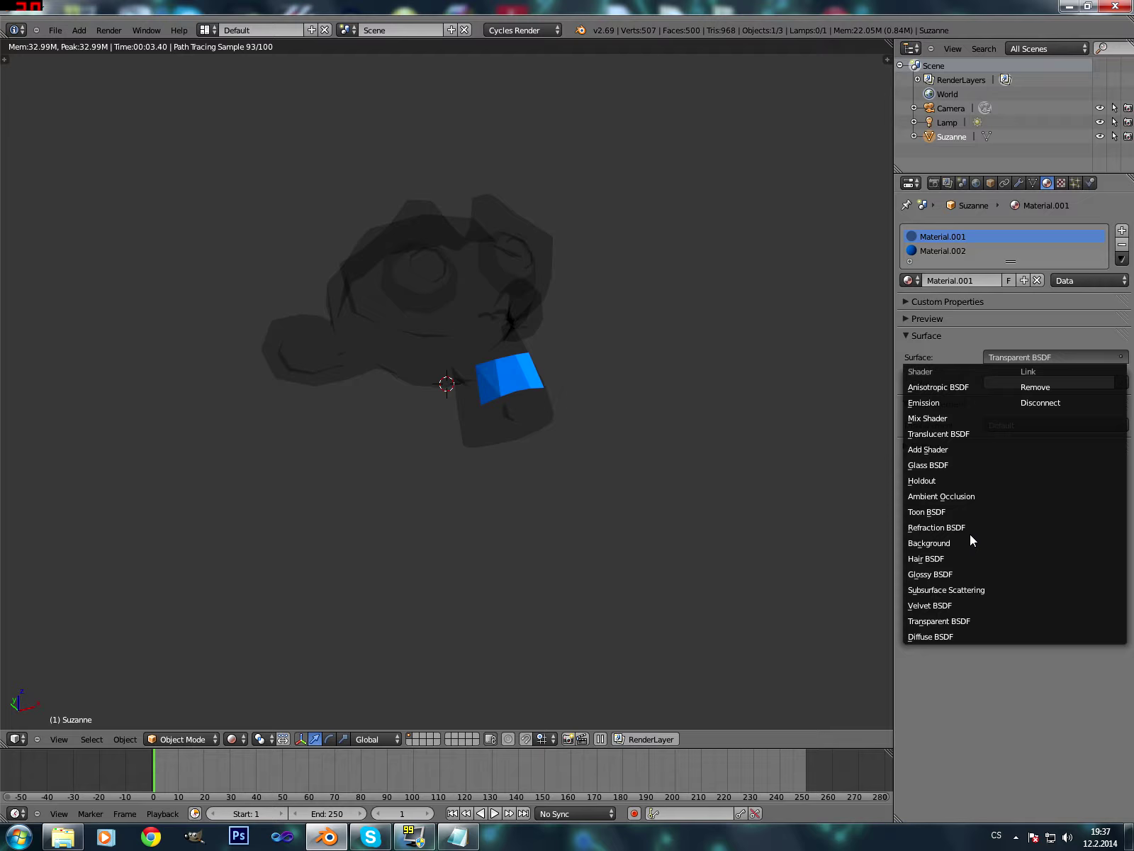
pyautogui.click(985, 434)
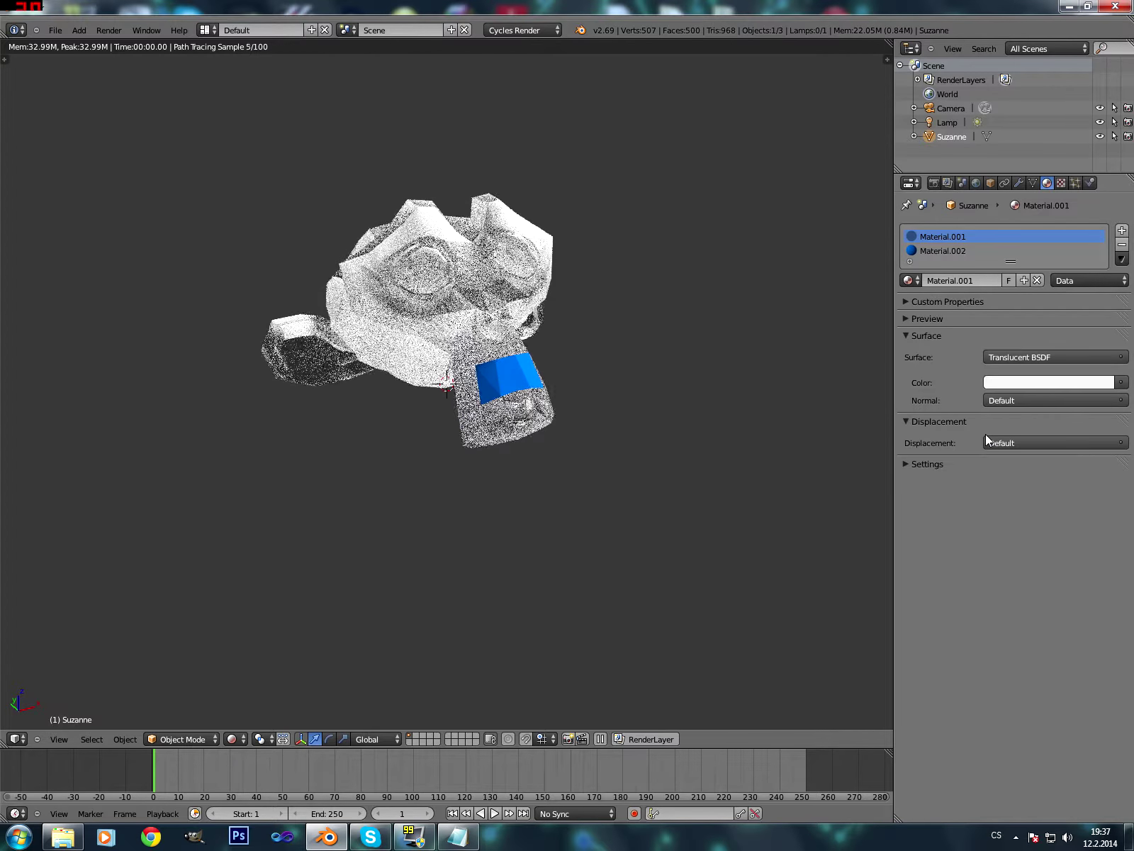
pyautogui.moveTo(706, 434)
pyautogui.mouseDown(button='middle')
pyautogui.moveTo(445, 541)
pyautogui.moveTo(466, 577)
pyautogui.mouseUp(button='middle')
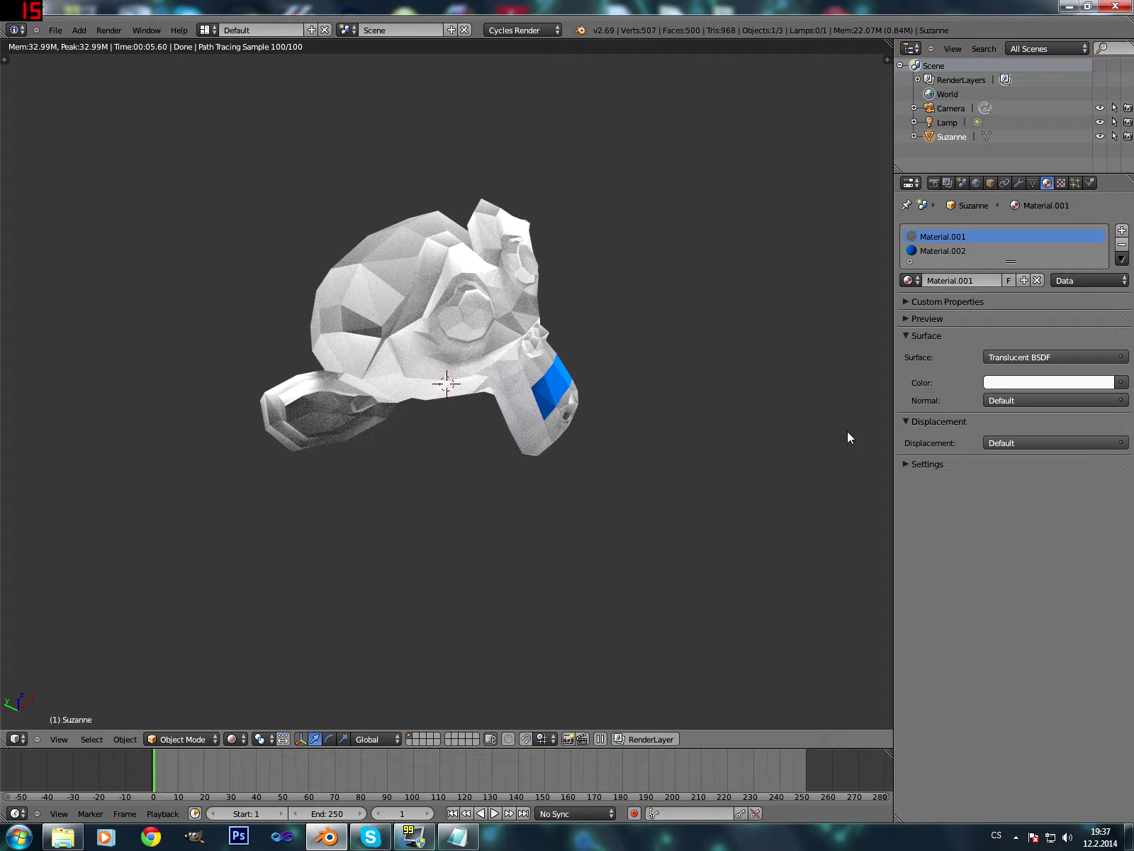
# Switch the surface to Glass BSDF, raise Roughness to about 0.168, then reset it to 0.
pyautogui.click(1078, 358)
pyautogui.click(944, 464)
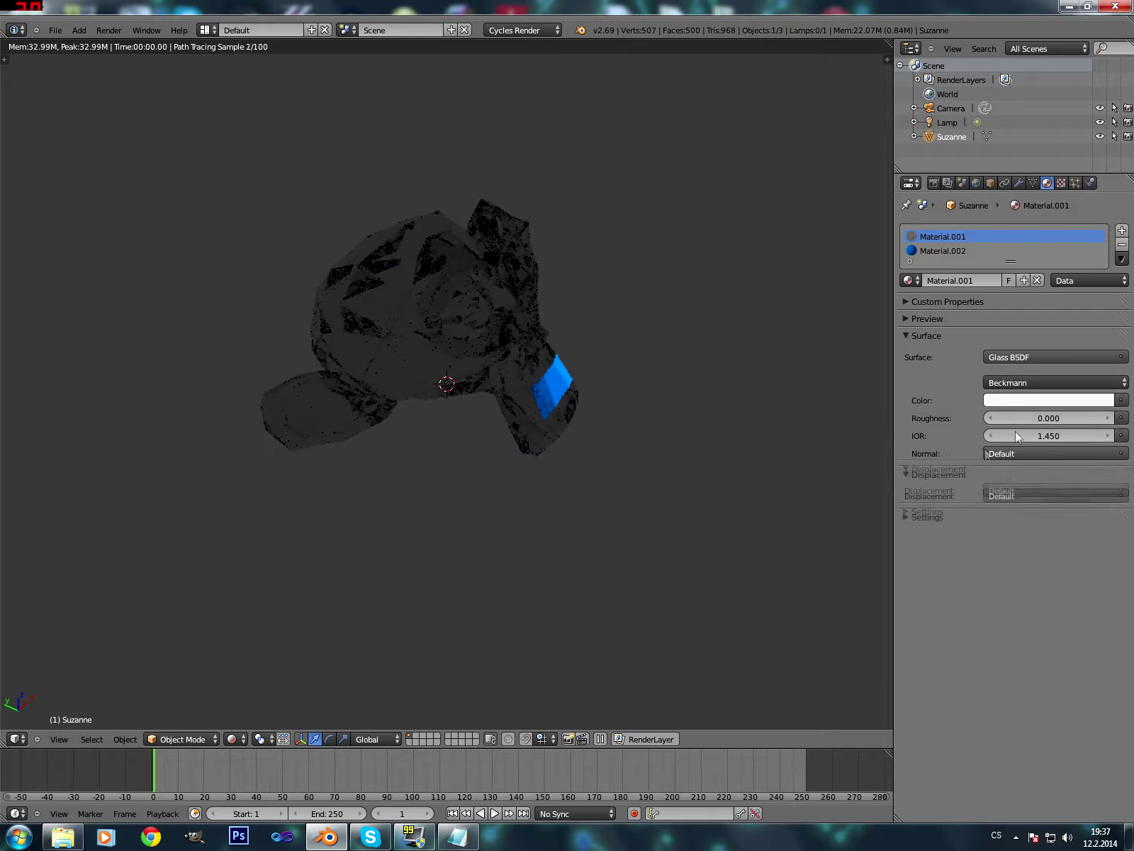
pyautogui.moveTo(1019, 419); pyautogui.dragTo(1079, 420)
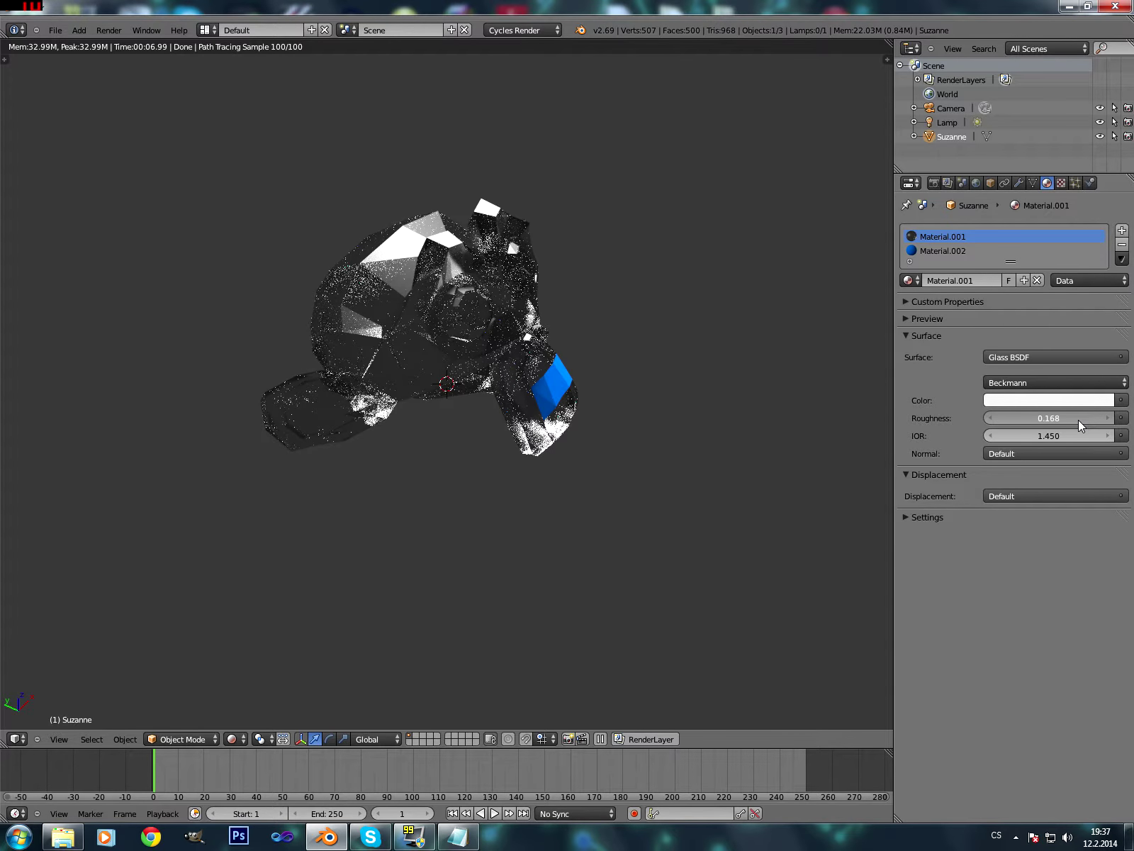
pyautogui.press('BackSpace')
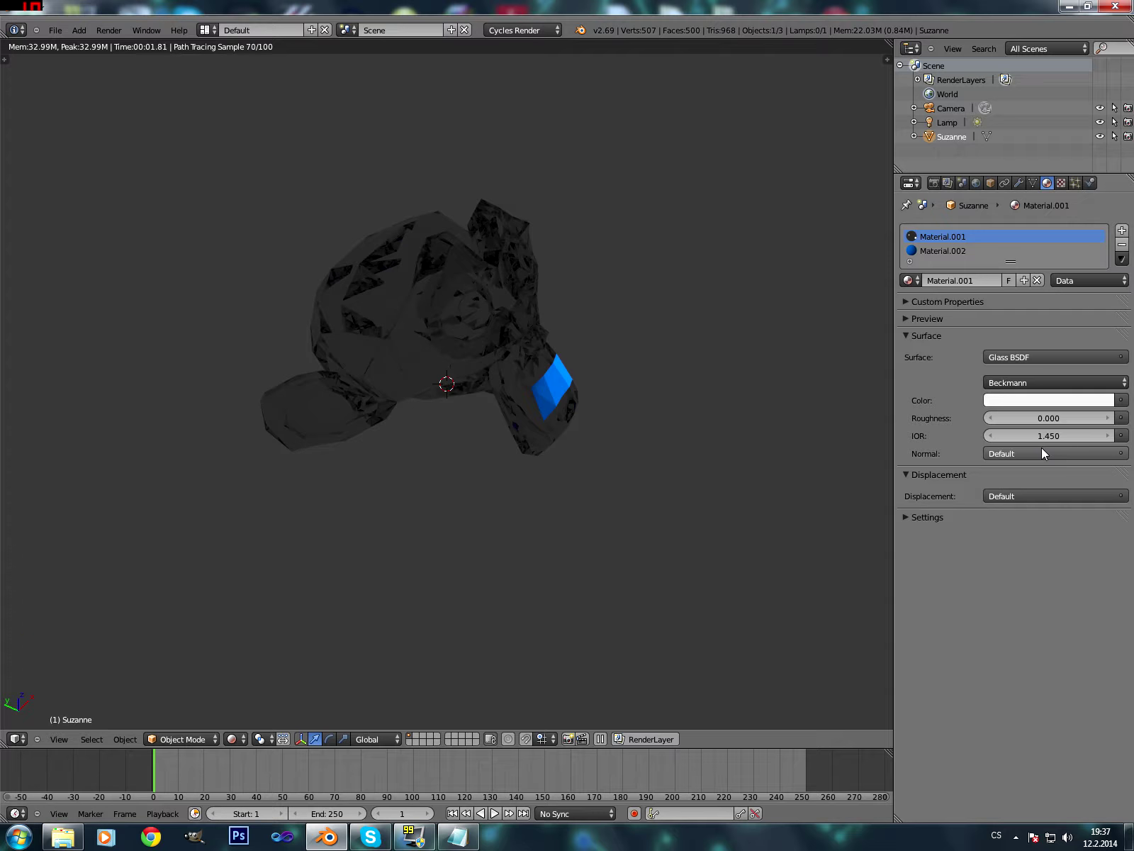
# Set the surface shader to white Velvet BSDF with Sigma 1.000 and orbit to inspect Suzanne.
pyautogui.click(1036, 356)
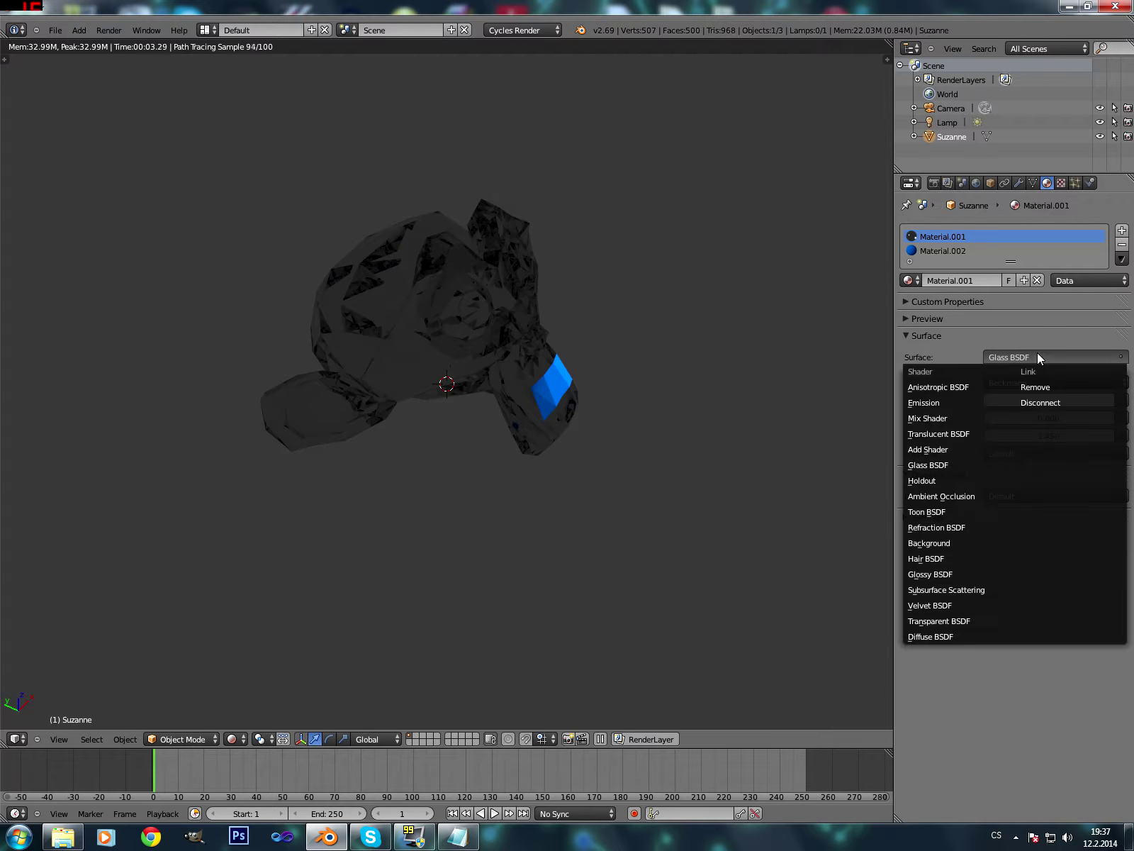
pyautogui.click(951, 606)
pyautogui.moveTo(512, 575)
pyautogui.mouseDown(button='middle')
pyautogui.moveTo(506, 664)
pyautogui.moveTo(519, 630)
pyautogui.moveTo(628, 625)
pyautogui.moveTo(542, 593)
pyautogui.moveTo(625, 597)
pyautogui.mouseUp(button='middle')
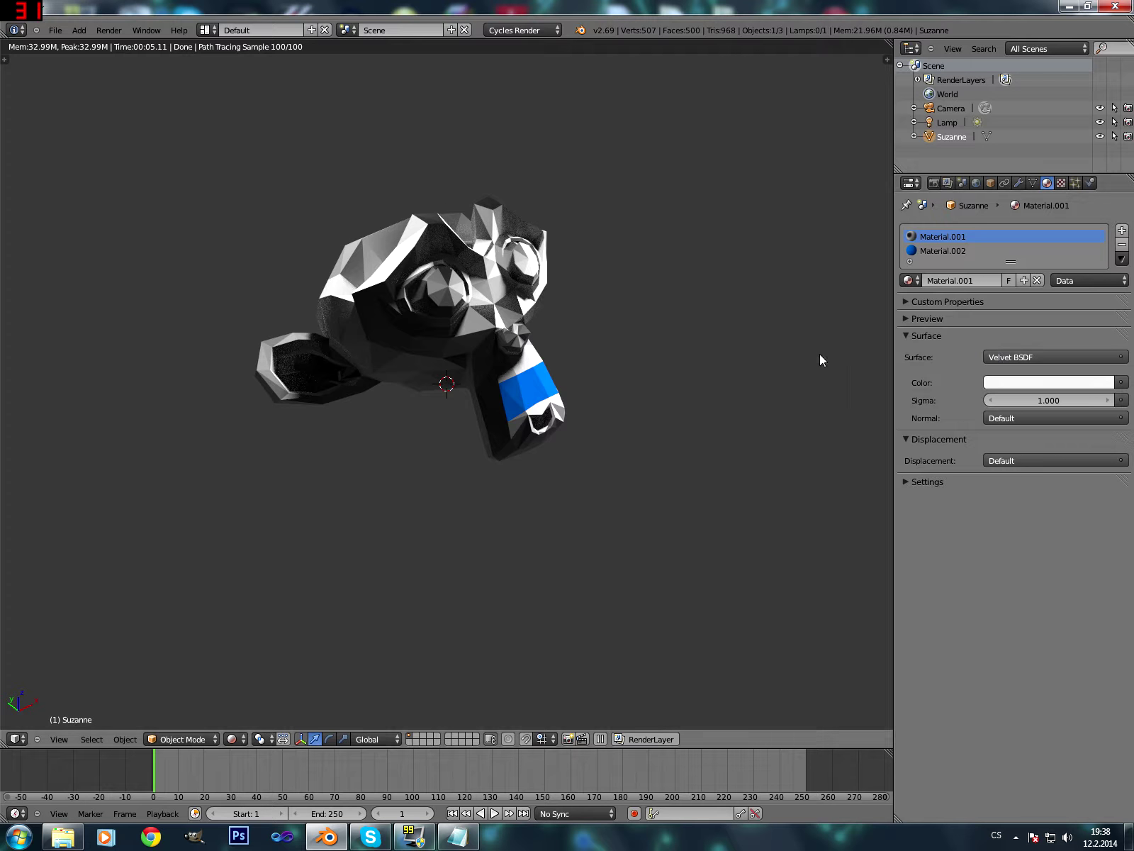
pyautogui.click(1079, 357)
# Switch to Solid shading and add a plane scaled up into a wide floor.
pyautogui.click(259, 739)
pyautogui.click(278, 667)
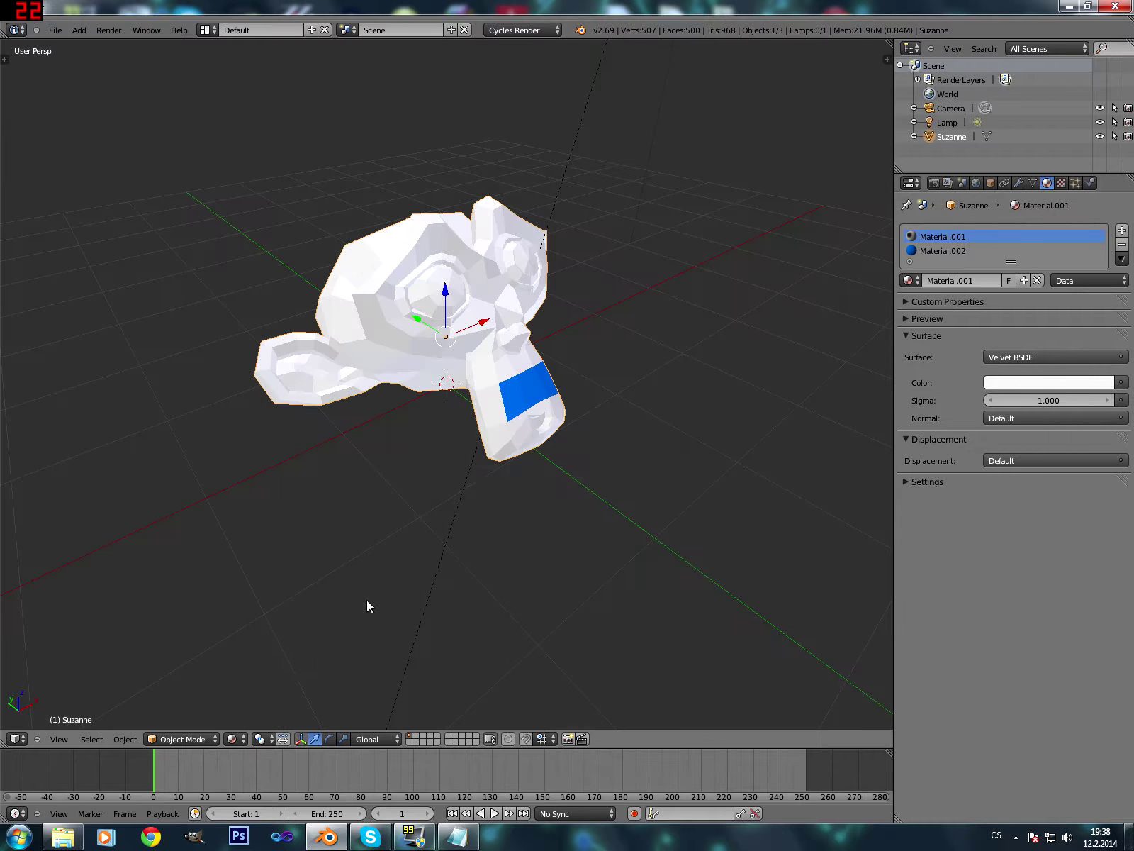
pyautogui.hotkey('shift', 'a')
pyautogui.click(499, 492)
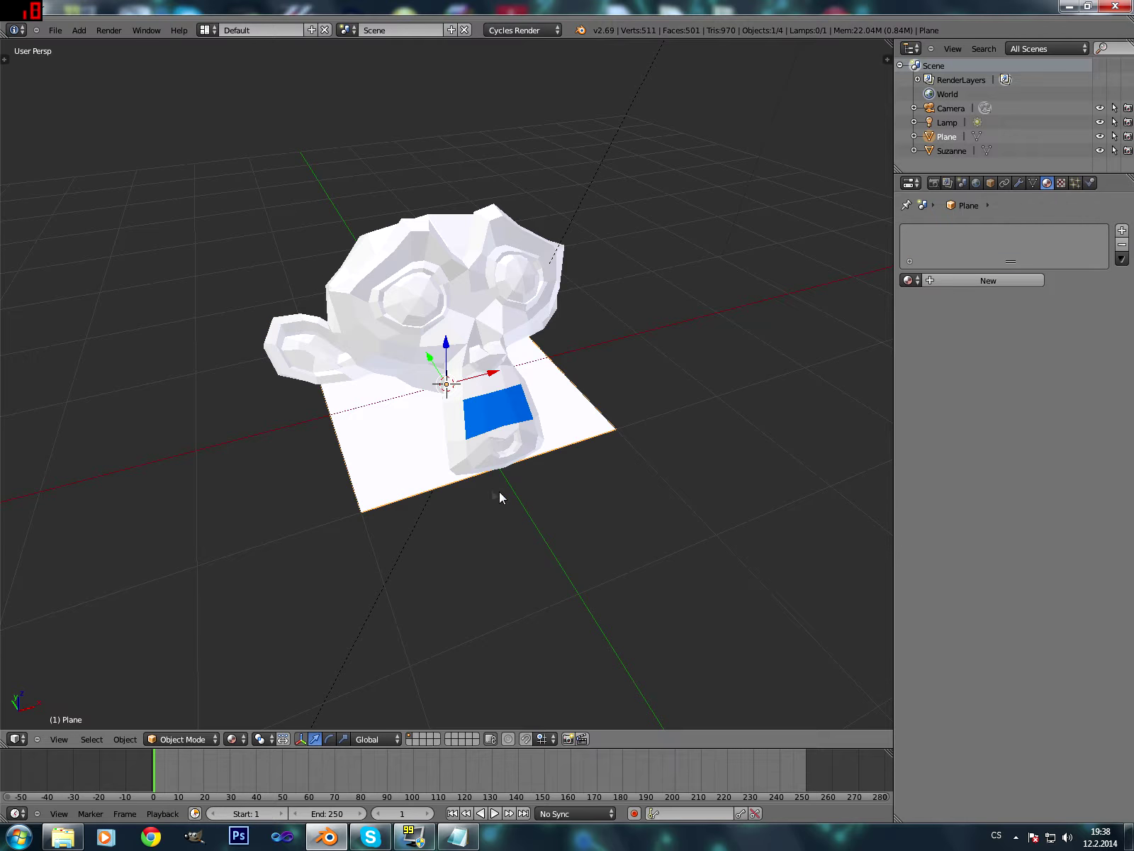
pyautogui.press('s')
pyautogui.click(830, 696)
# View the floor from a lower angle, then reselect Suzanne.
pyautogui.moveTo(830, 696)
pyautogui.mouseDown(button='middle')
pyautogui.moveTo(387, 511)
pyautogui.moveTo(461, 509)
pyautogui.moveTo(400, 560)
pyautogui.mouseUp(button='middle')
pyautogui.scroll(3, 440, 556)
pyautogui.scroll(-3, 474, 552)
pyautogui.moveTo(473, 552)
pyautogui.mouseDown(button='middle')
pyautogui.moveTo(464, 569)
pyautogui.moveTo(496, 595)
pyautogui.moveTo(566, 498)
pyautogui.mouseUp(button='middle')
pyautogui.scroll(2, 566, 499)
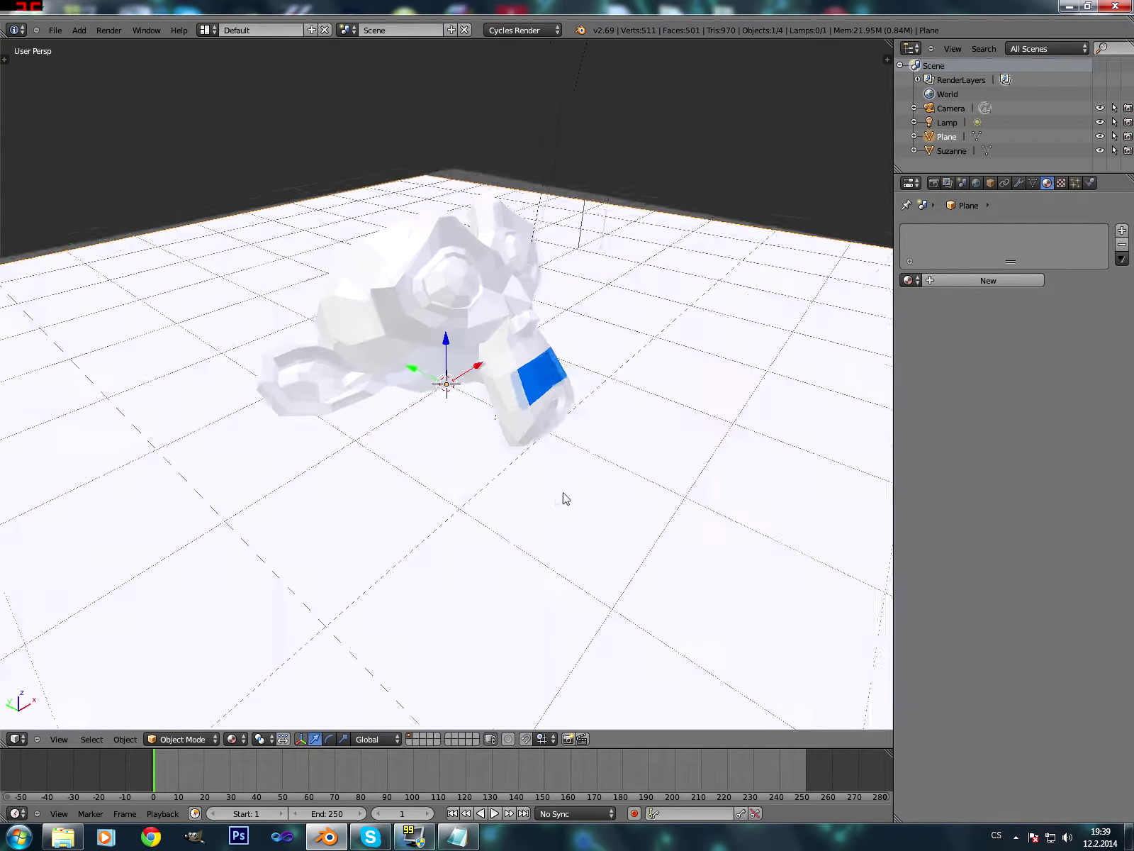
pyautogui.rightClick(565, 376)
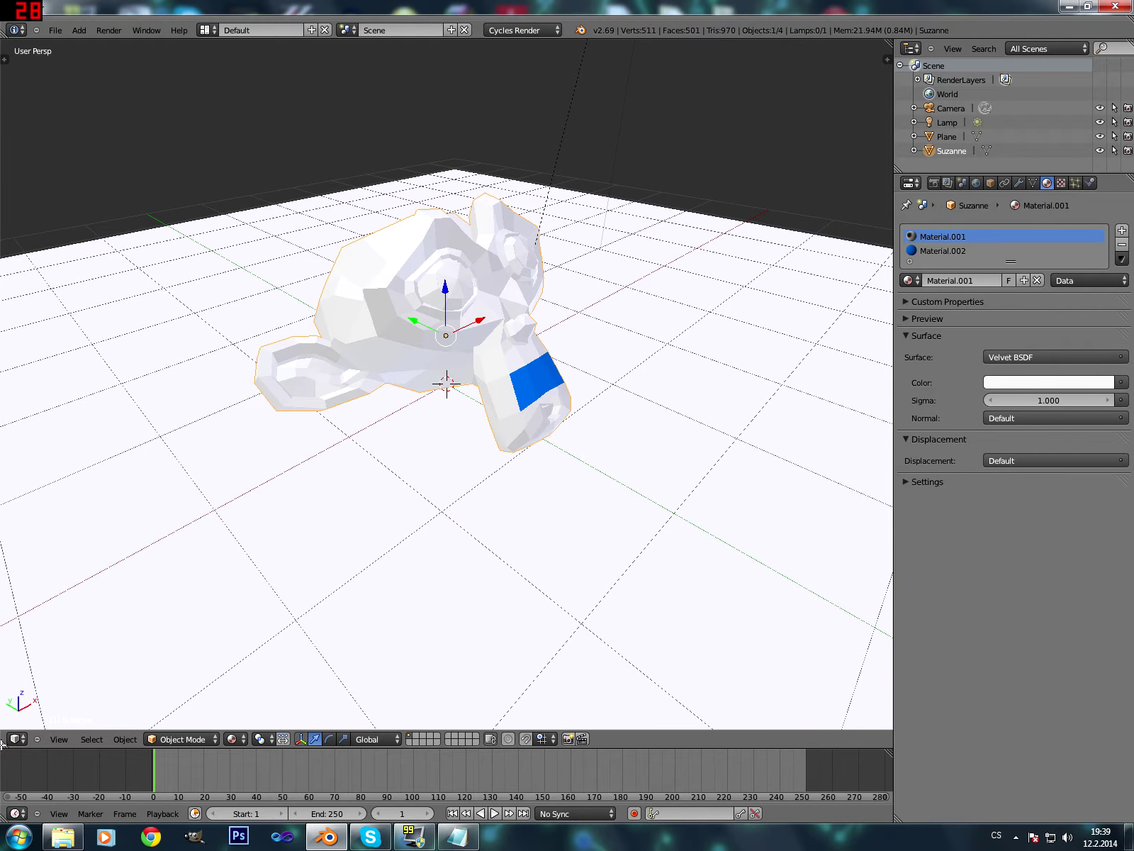
# Split the 3D view, widen the left area, and turn it into a Node Editor.
pyautogui.moveTo(888, 58); pyautogui.dragTo(326, 213)
pyautogui.moveTo(326, 567); pyautogui.dragTo(403, 568)
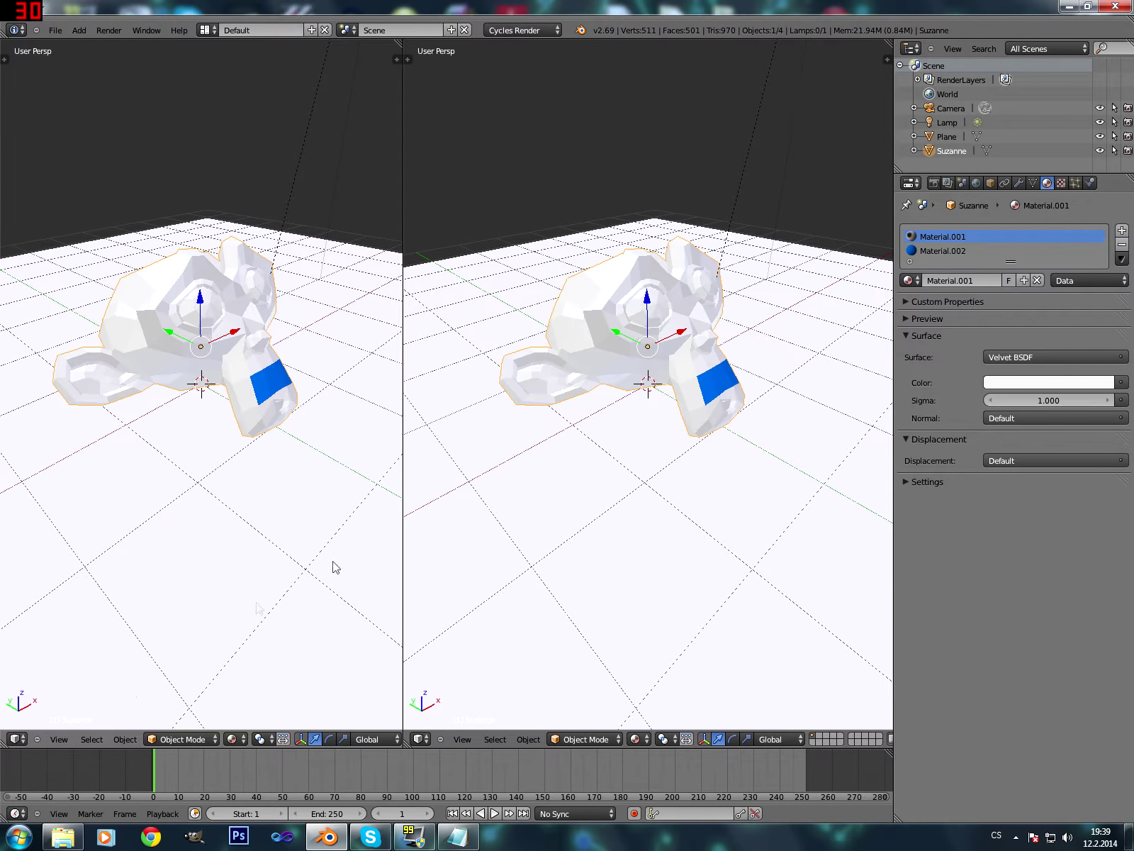
pyautogui.moveTo(403, 552); pyautogui.dragTo(422, 551)
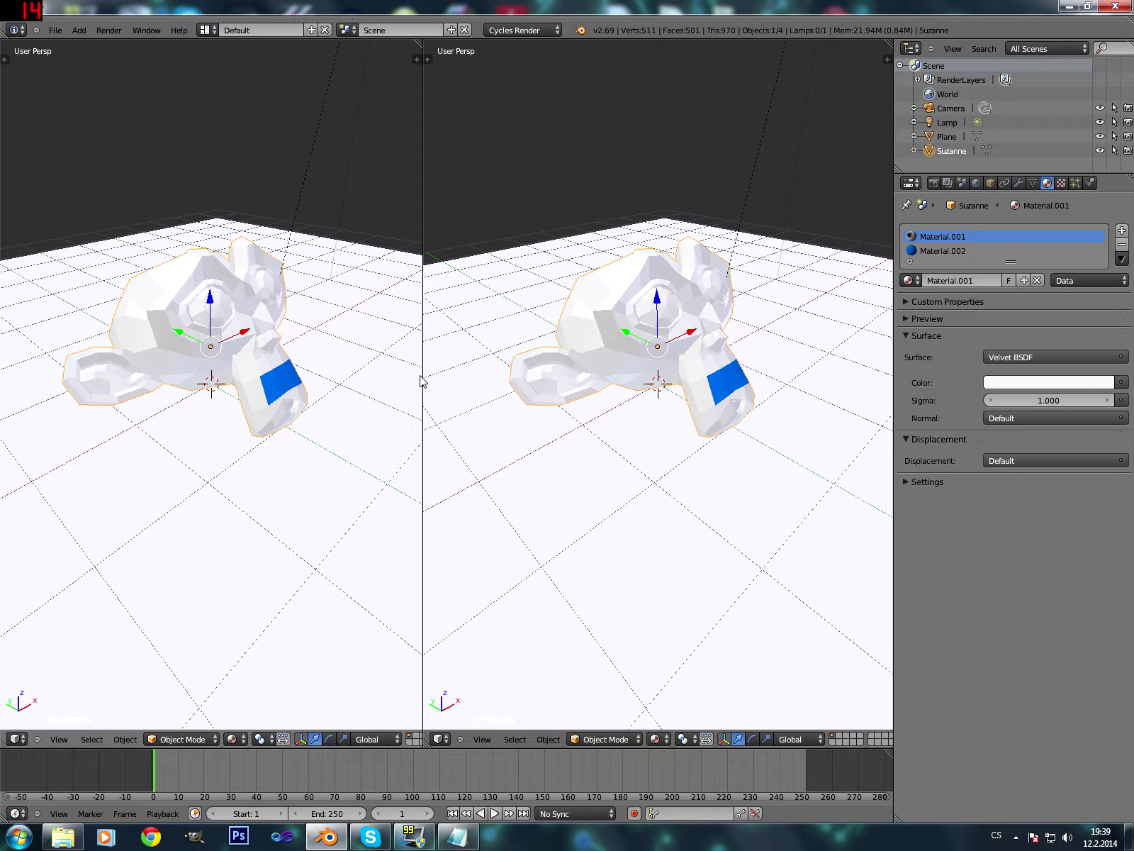
pyautogui.moveTo(422, 376); pyautogui.dragTo(442, 369)
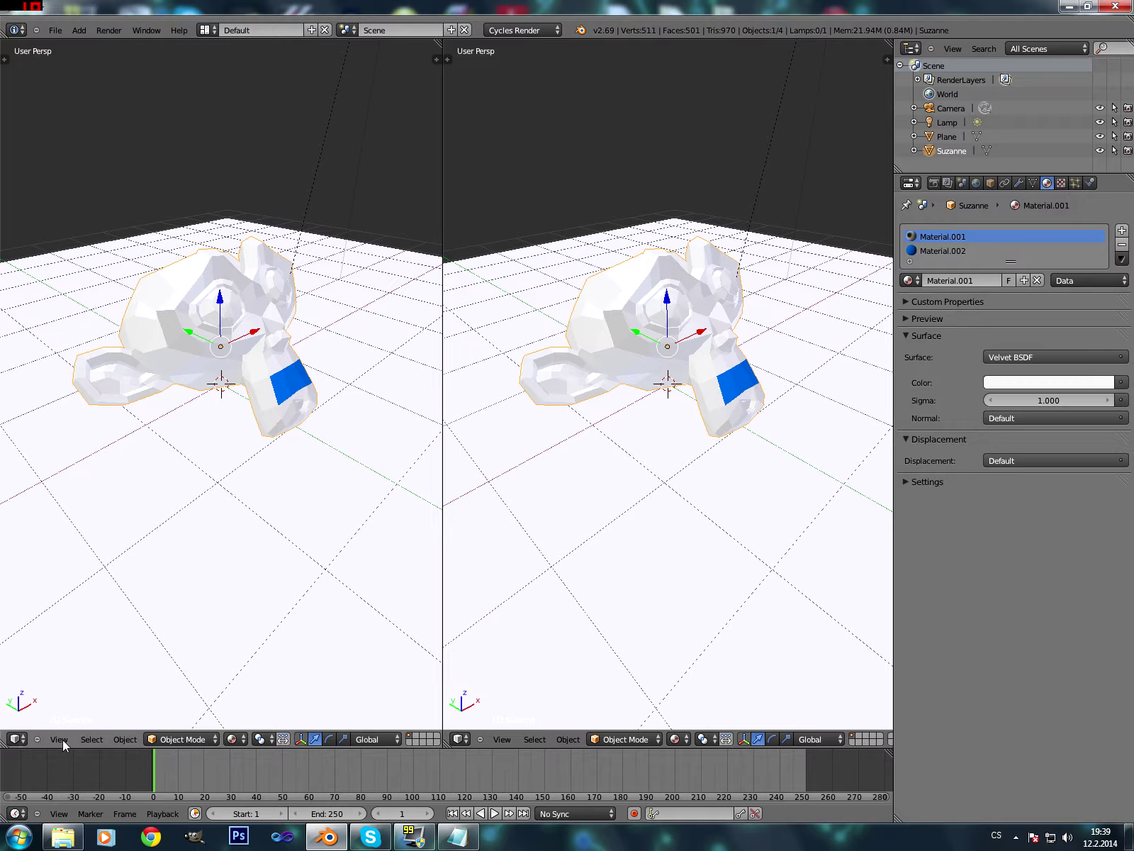
pyautogui.click(17, 738)
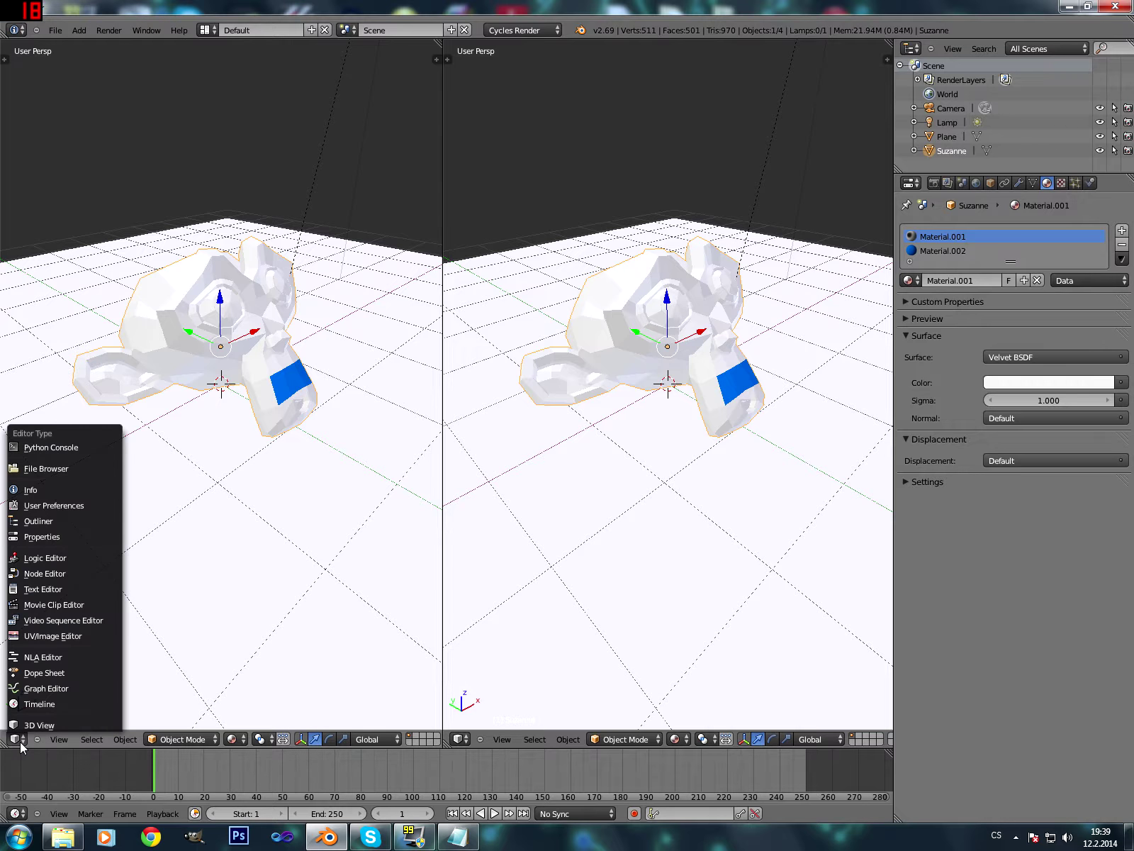
pyautogui.click(77, 571)
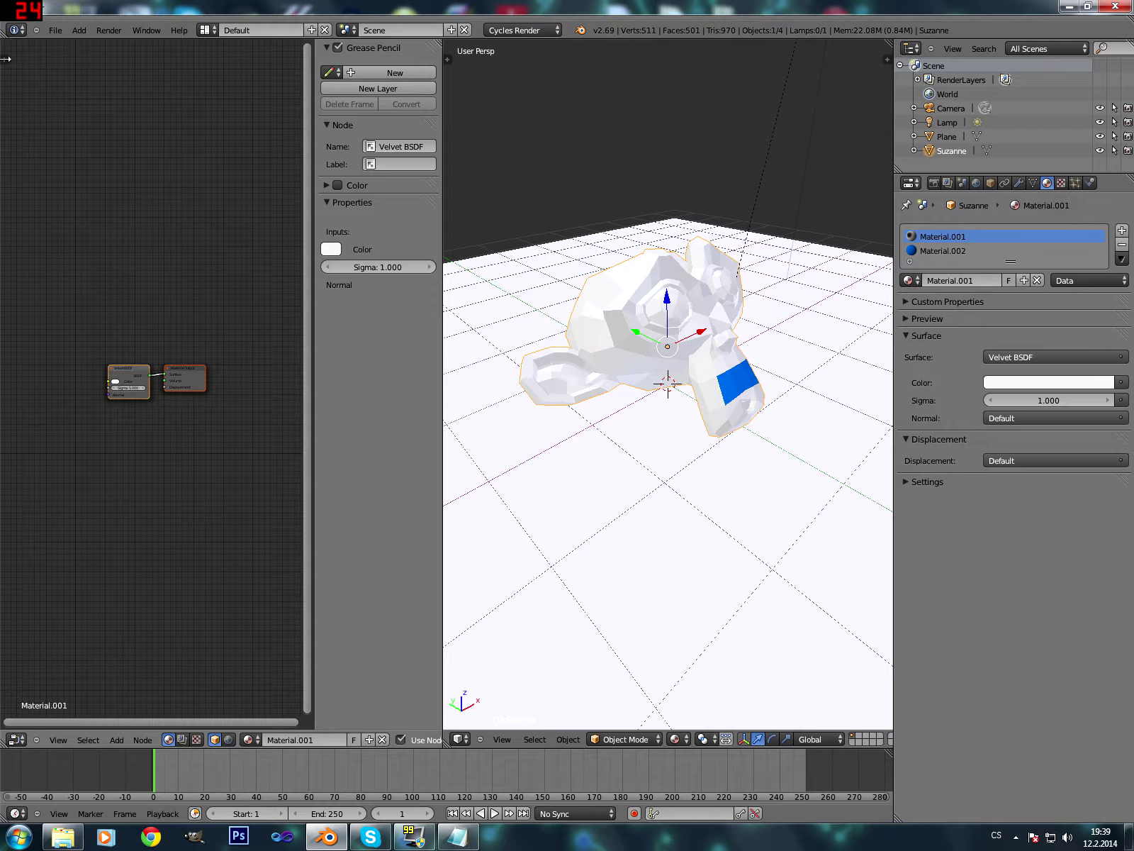
# Hide the node editor's tool shelf and sidebar, zoom in, and show Material.001's nodes.
pyautogui.press('t')
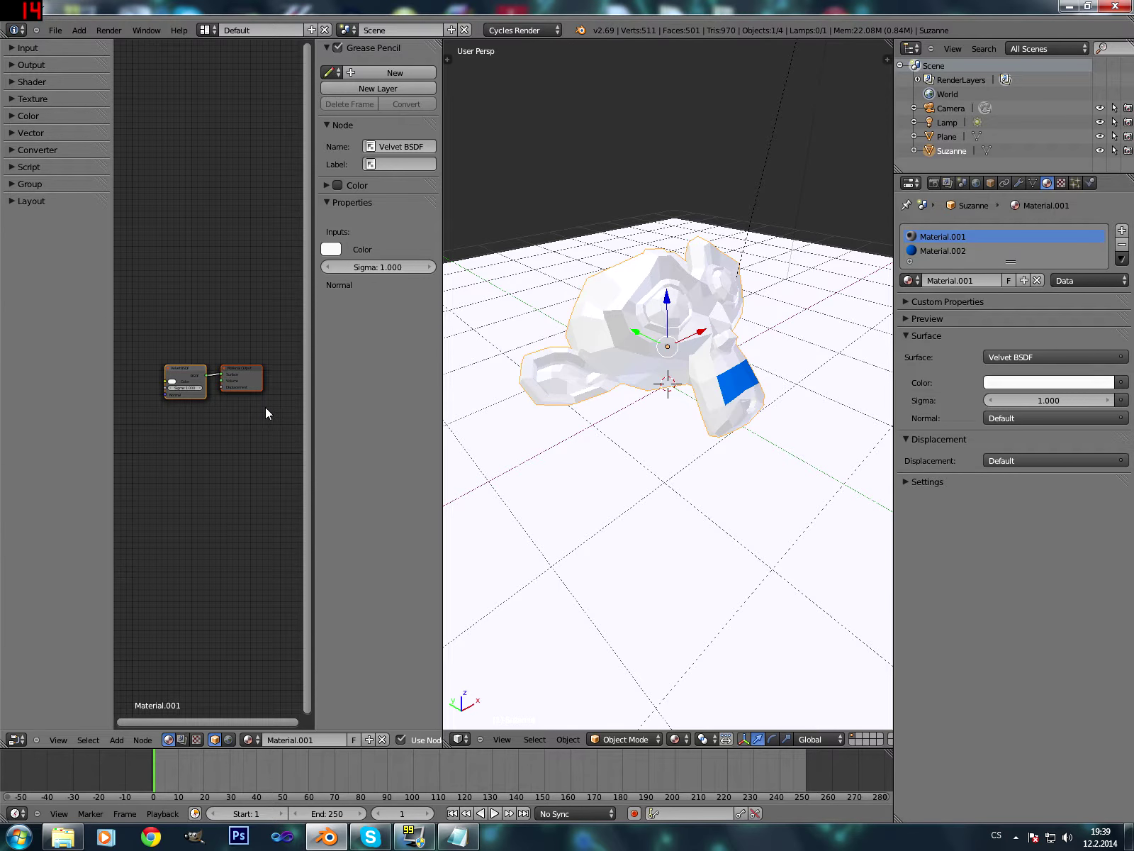
pyautogui.press('t')
pyautogui.press('n')
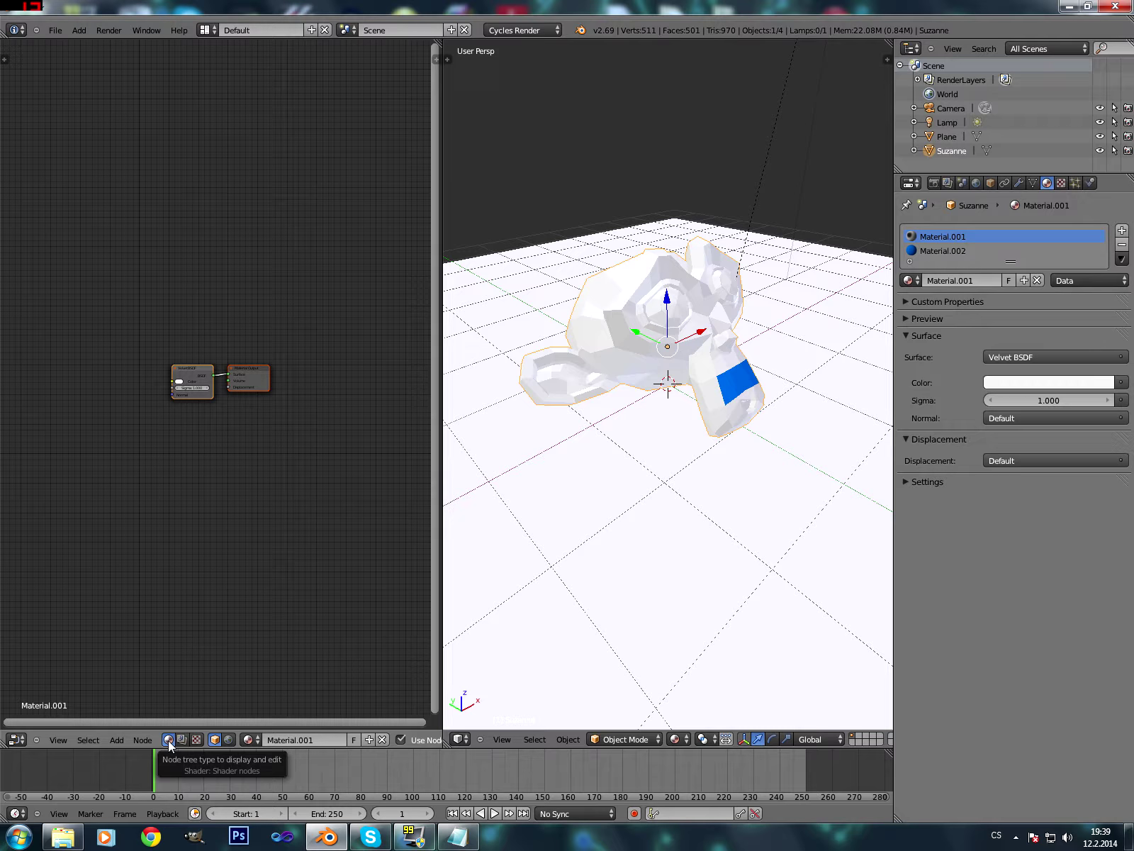
pyautogui.scroll(3, 230, 457)
pyautogui.scroll(1, 231, 487)
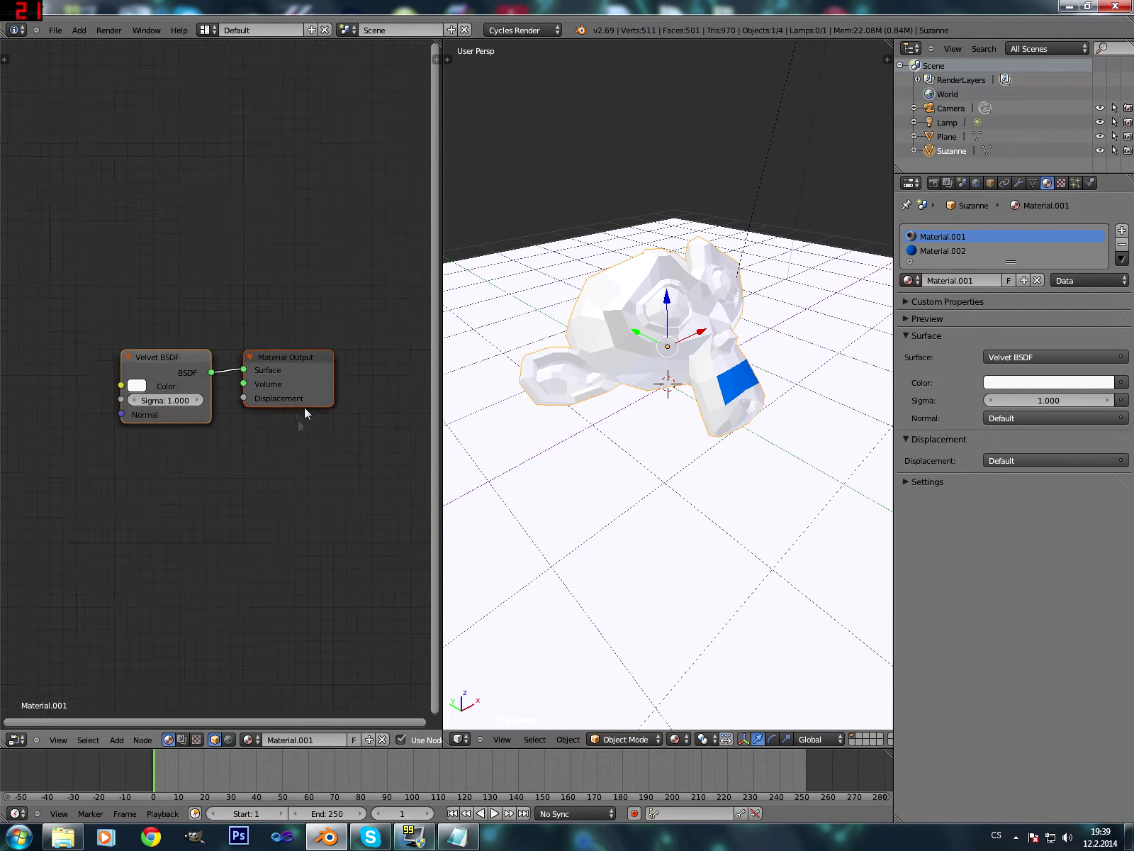
pyautogui.click(953, 250)
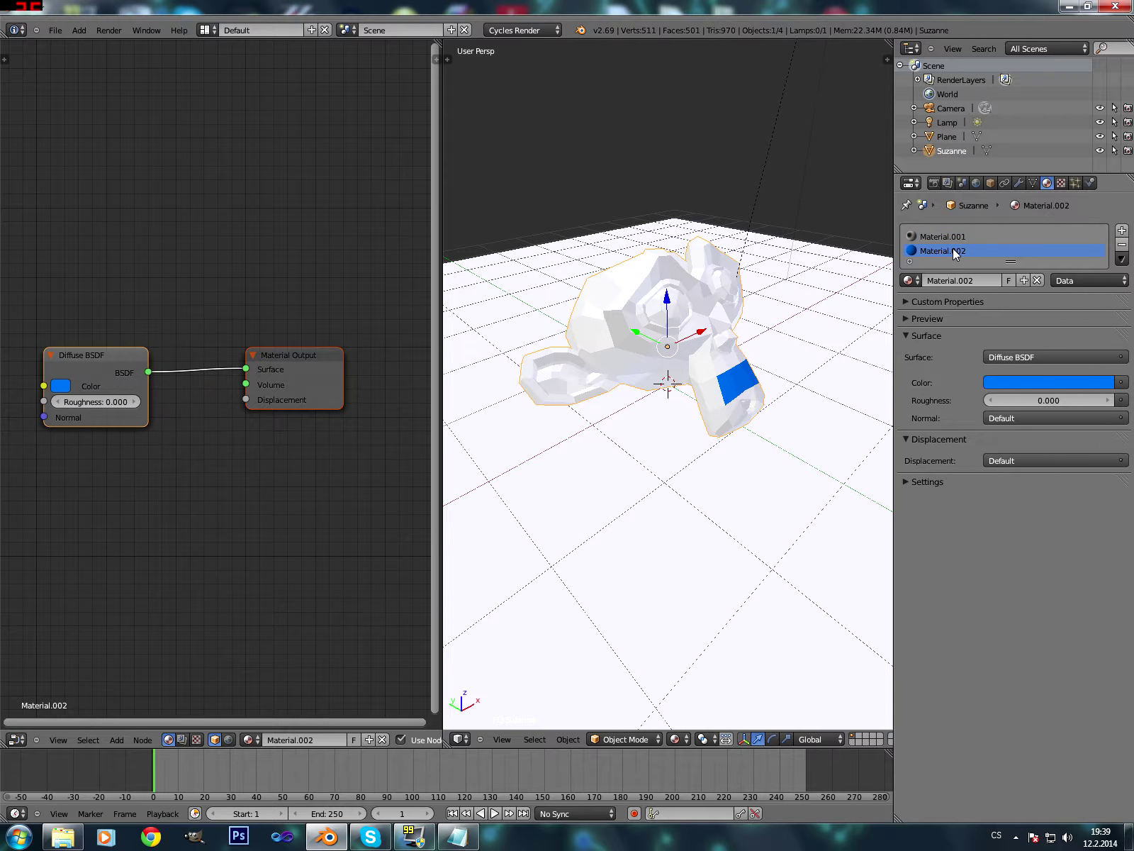
pyautogui.click(959, 236)
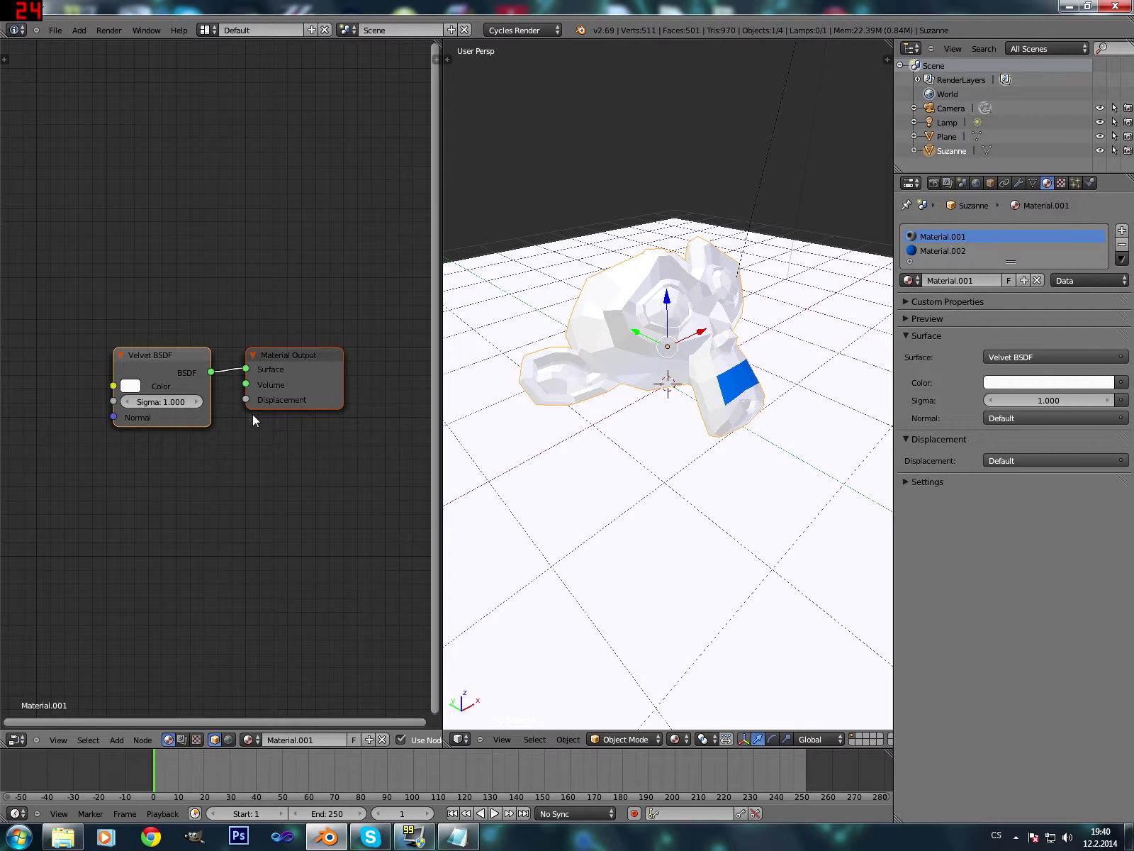
# Space the Velvet BSDF node left and the Material Output node right, both slightly higher.
pyautogui.click(169, 374)
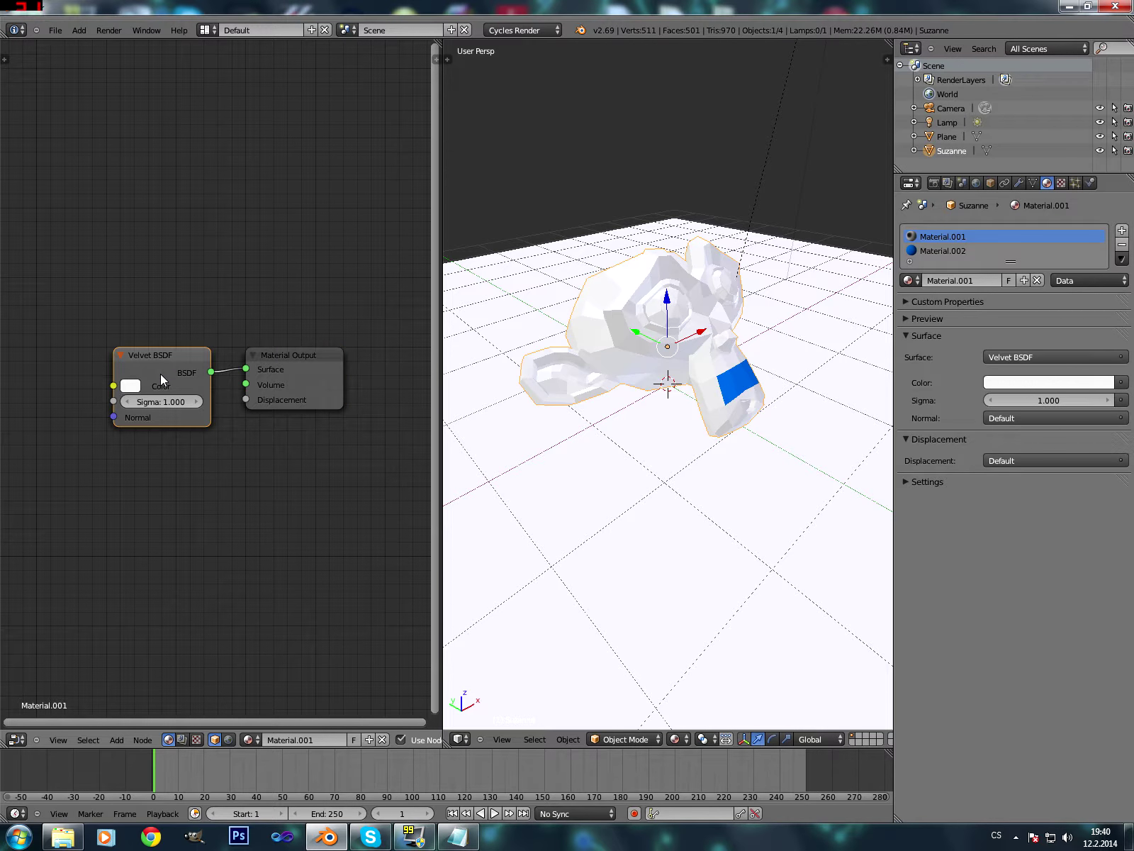
pyautogui.moveTo(160, 375); pyautogui.dragTo(127, 371)
pyautogui.click(299, 372)
pyautogui.moveTo(299, 370); pyautogui.dragTo(322, 375)
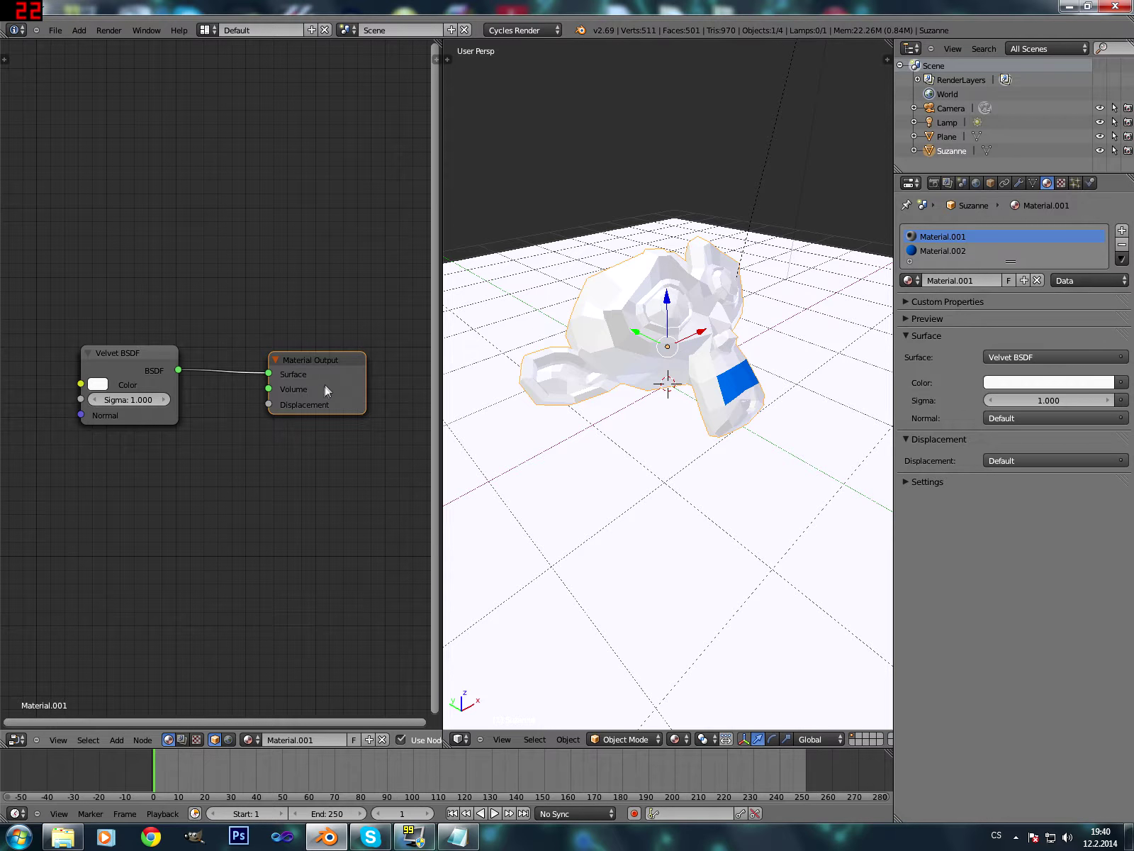
pyautogui.moveTo(325, 384); pyautogui.dragTo(337, 363)
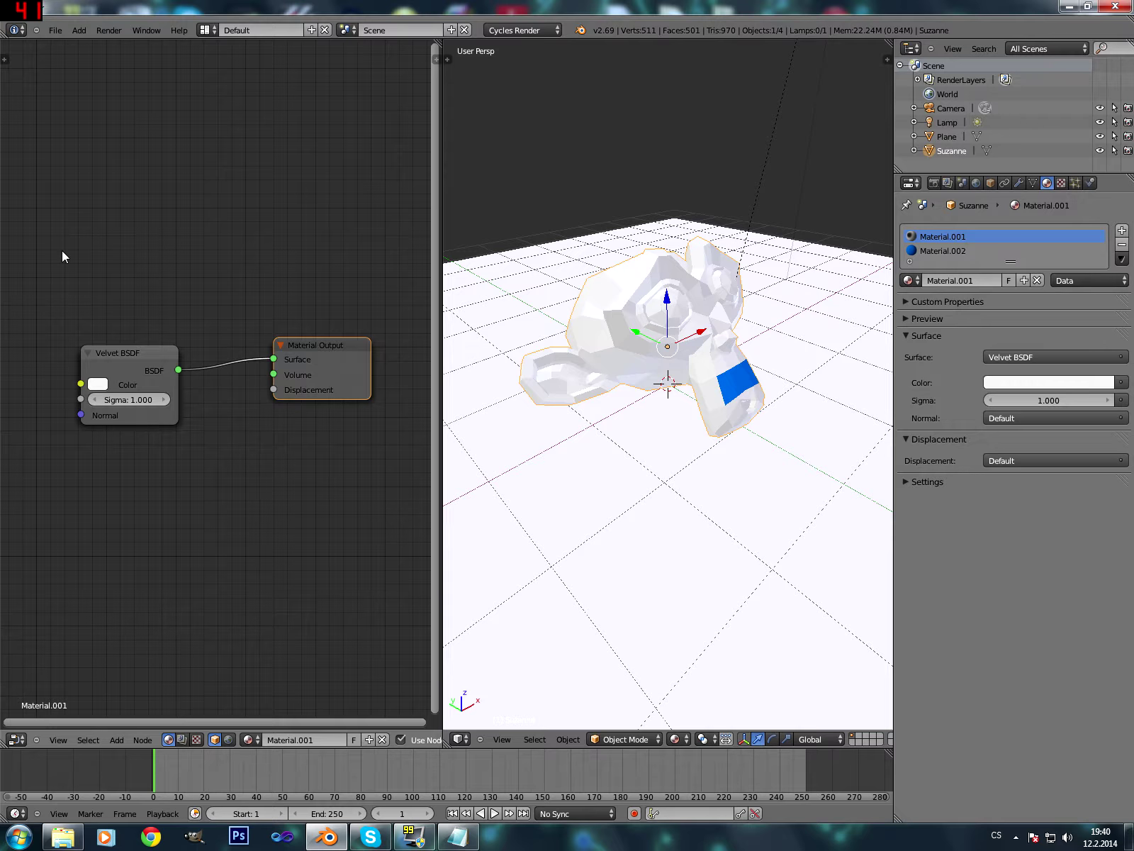
pyautogui.moveTo(124, 363); pyautogui.dragTo(98, 330)
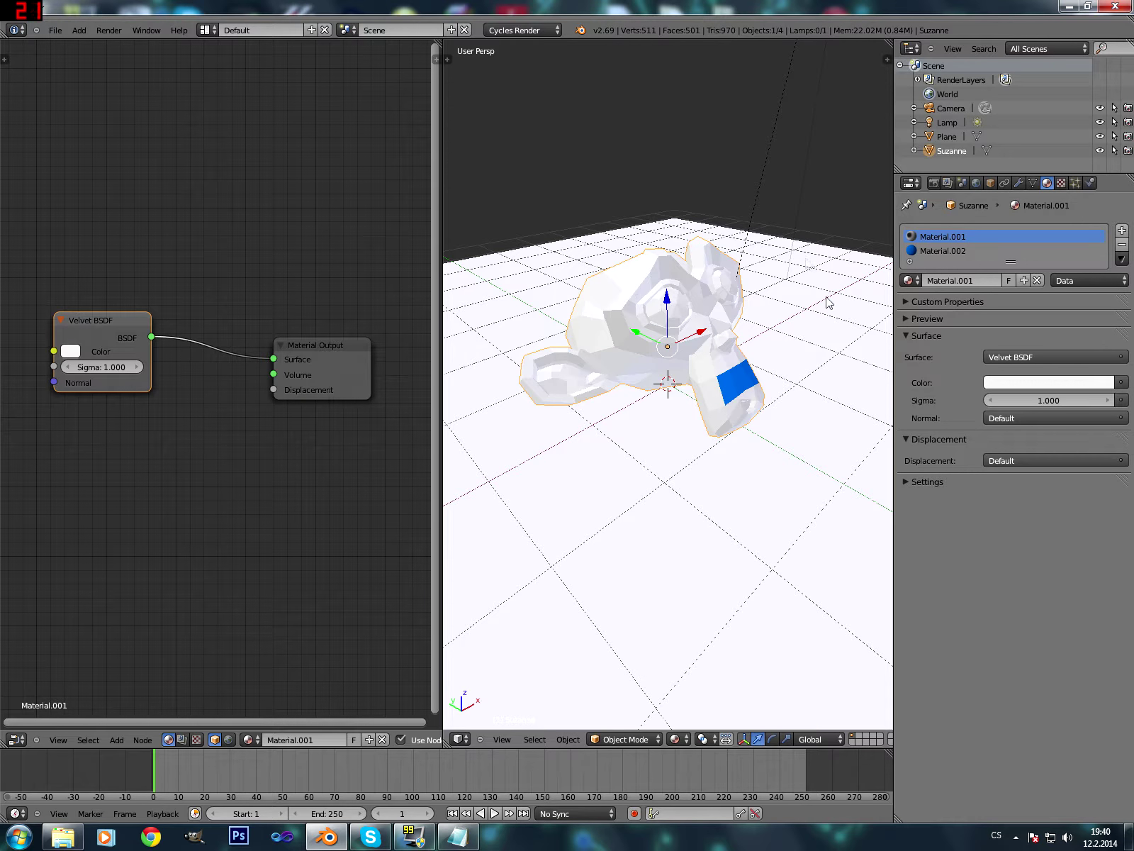
pyautogui.click(677, 738)
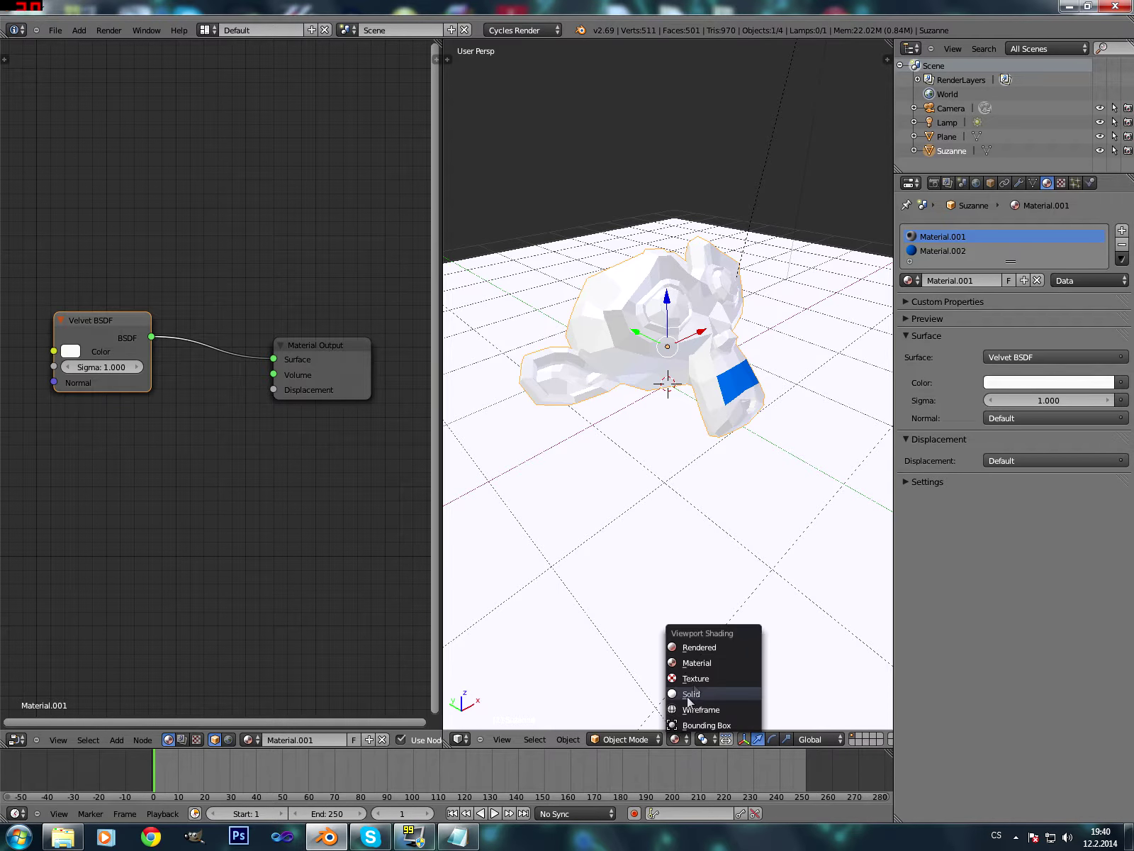
# Switch to Rendered shading and delete Material.001's Velvet BSDF node.
pyautogui.click(716, 641)
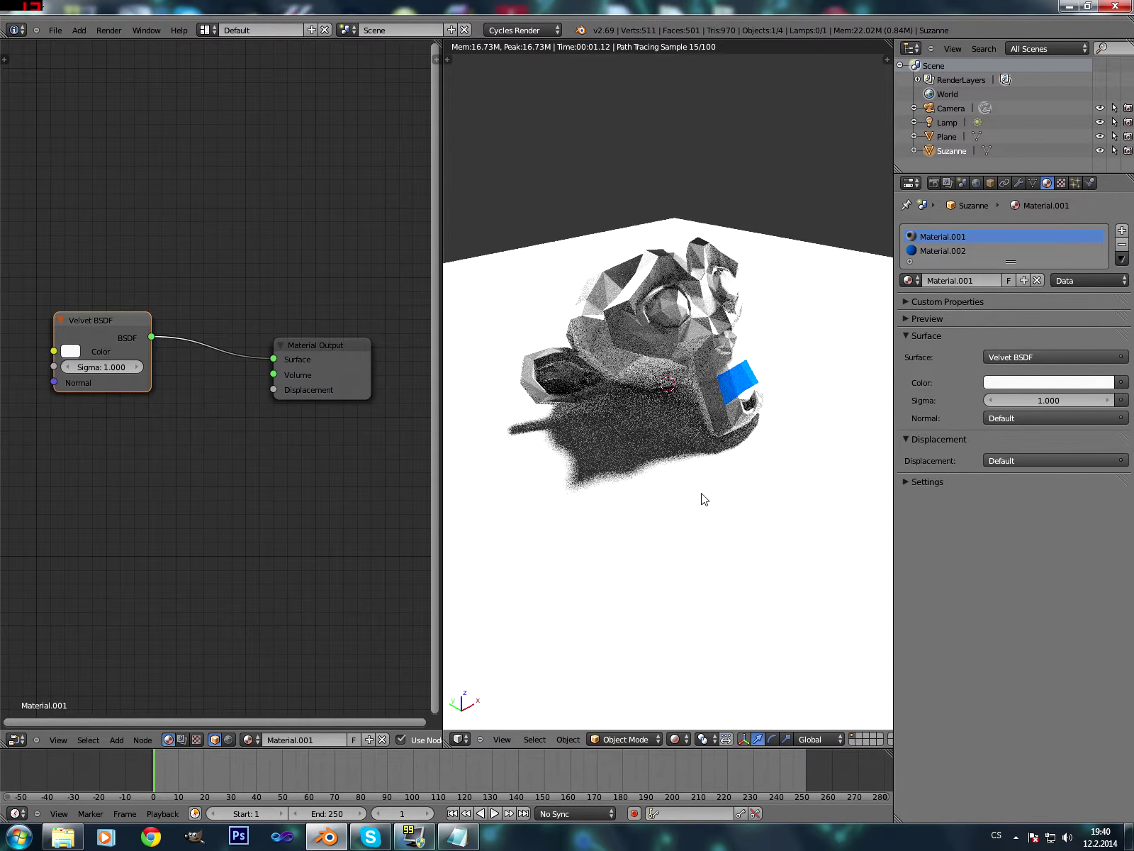
pyautogui.moveTo(93, 389); pyautogui.dragTo(131, 384)
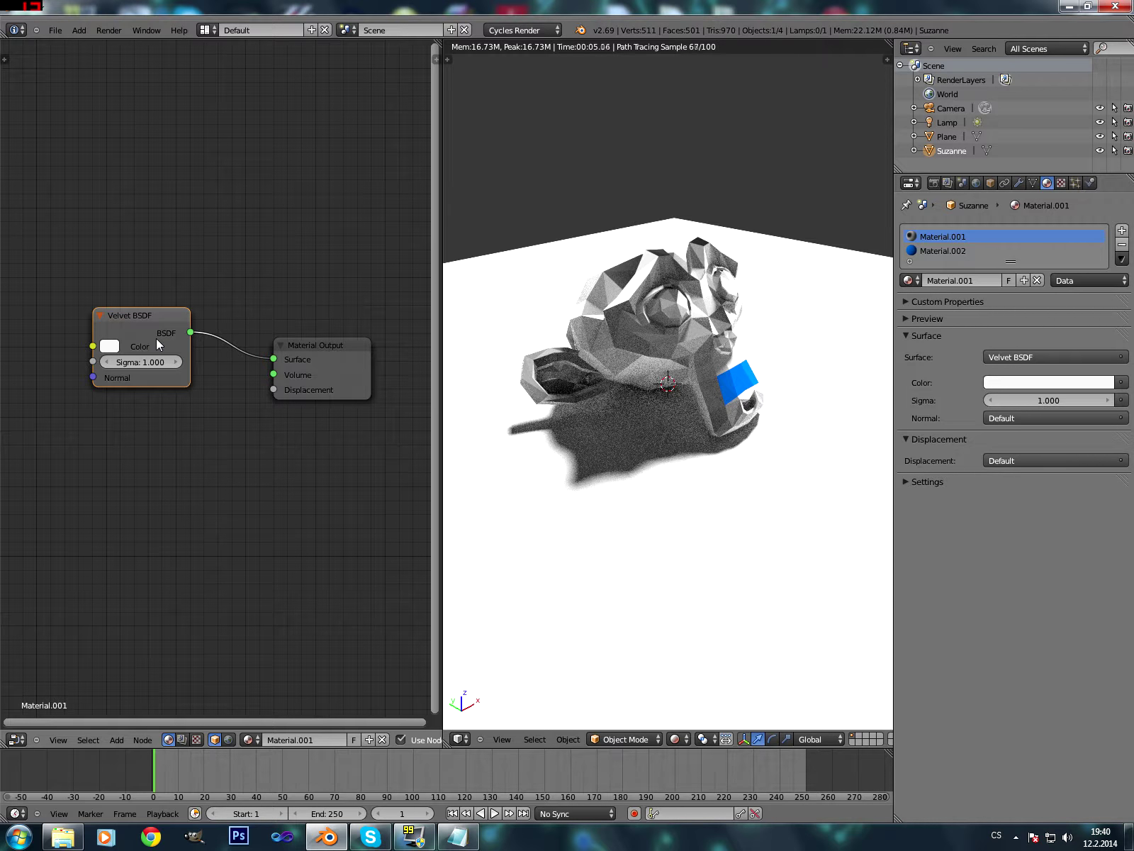
pyautogui.press('x')
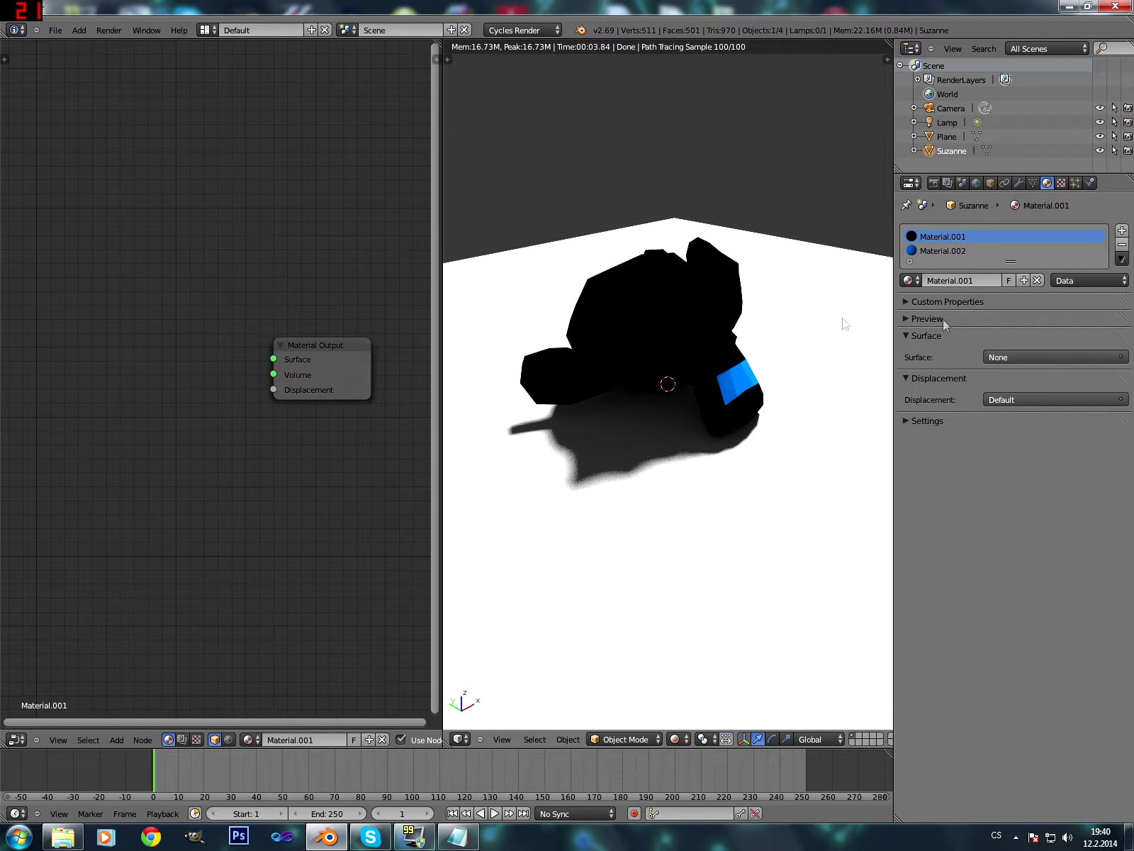
# Remove the Material.002 slot from Suzanne.
pyautogui.click(996, 250)
pyautogui.click(1120, 245)
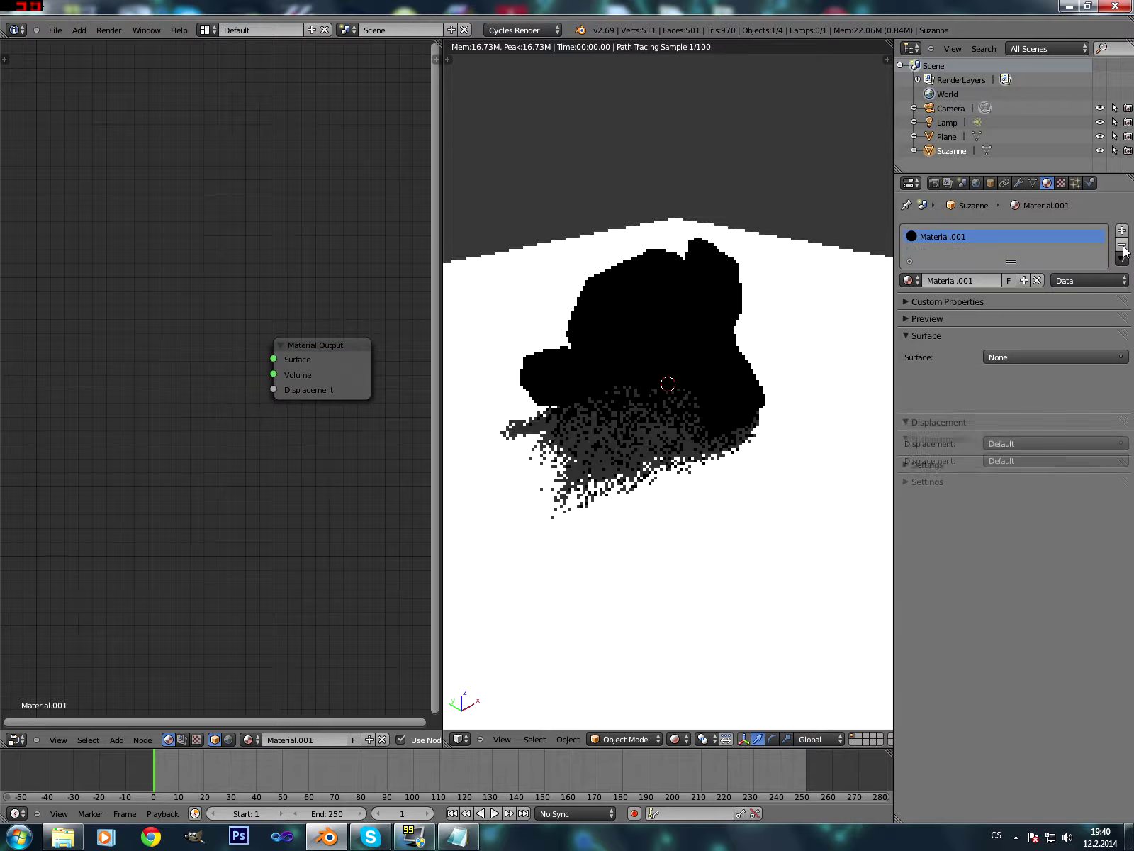
pyautogui.hotkey('shift', 'a')
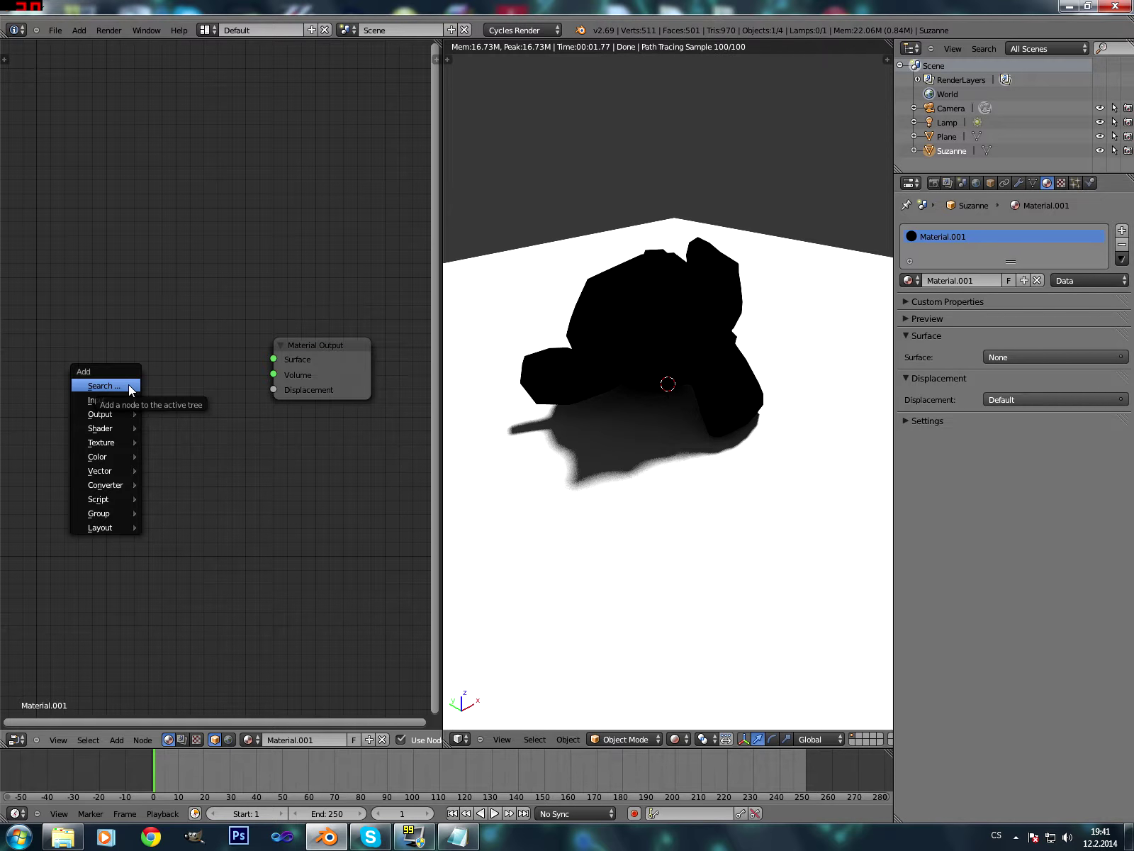
pyautogui.moveTo(100, 442)
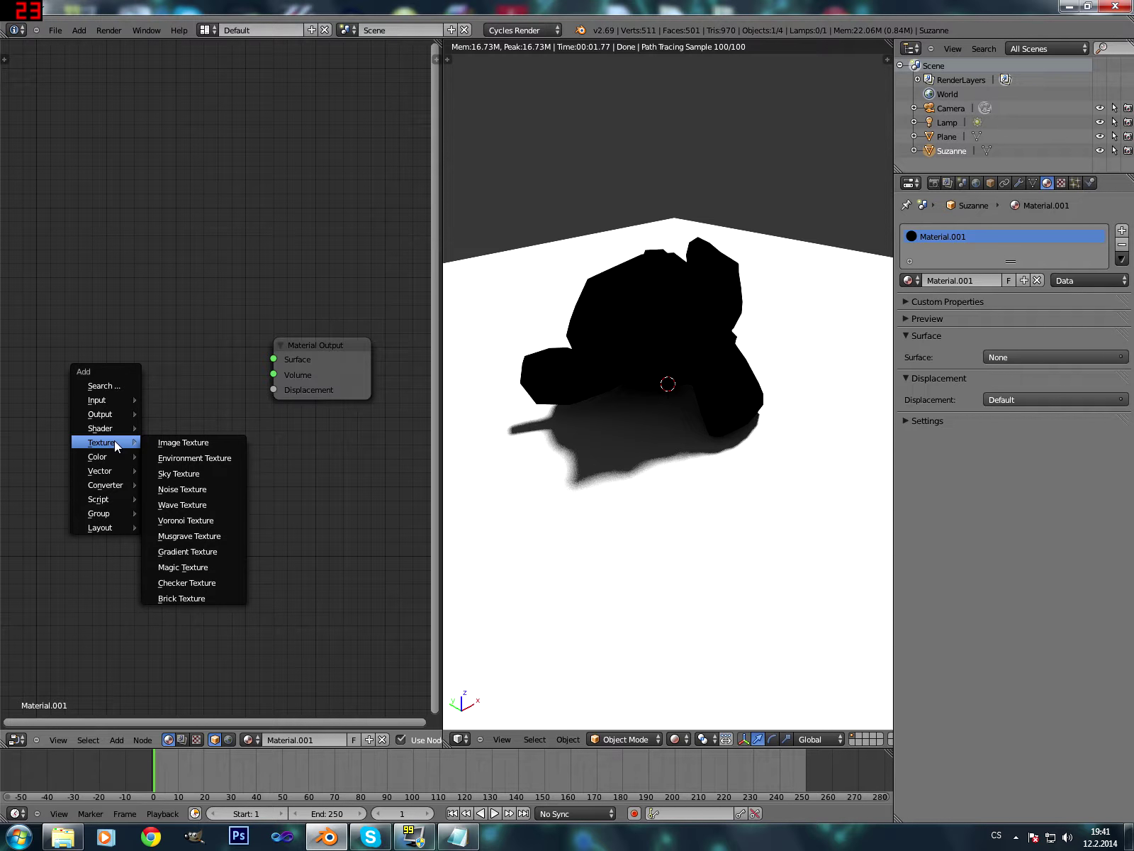
# Add a Diffuse BSDF node wired to the Material Output's Surface and colour it blue.
pyautogui.click(80, 33)
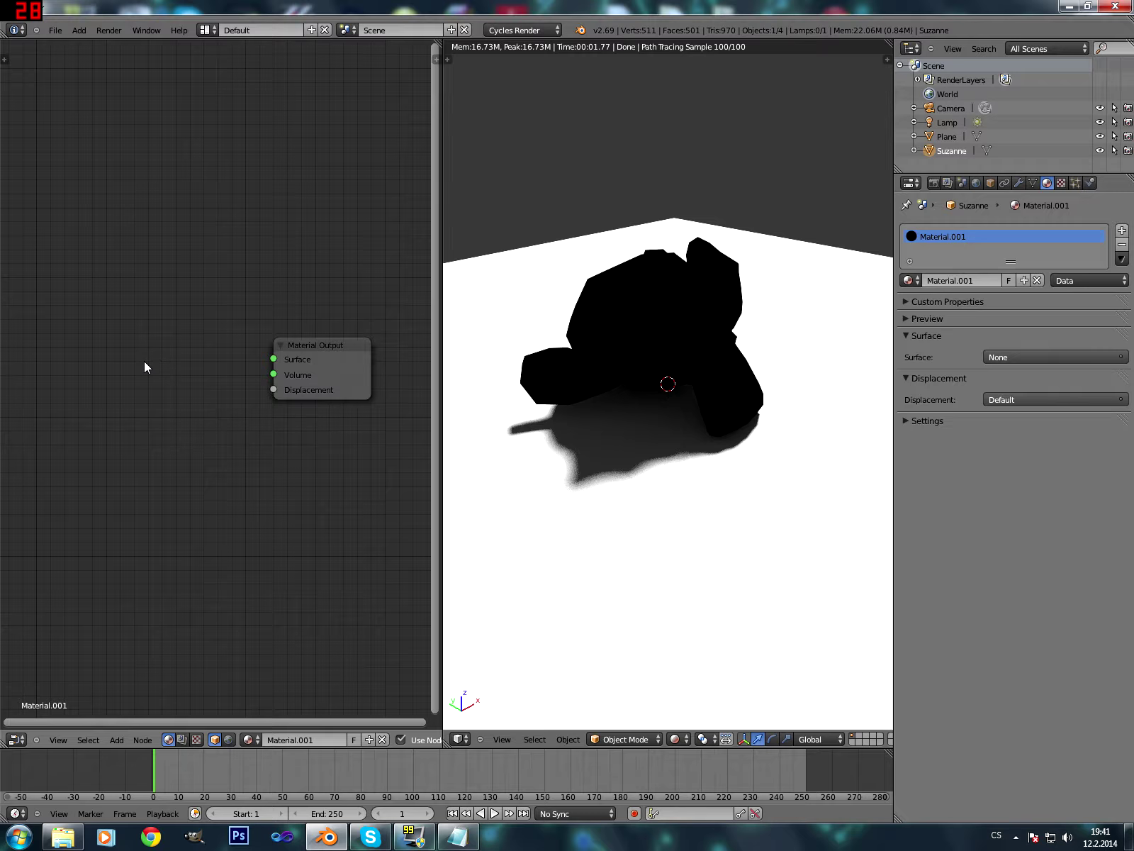
pyautogui.hotkey('shift', 'a')
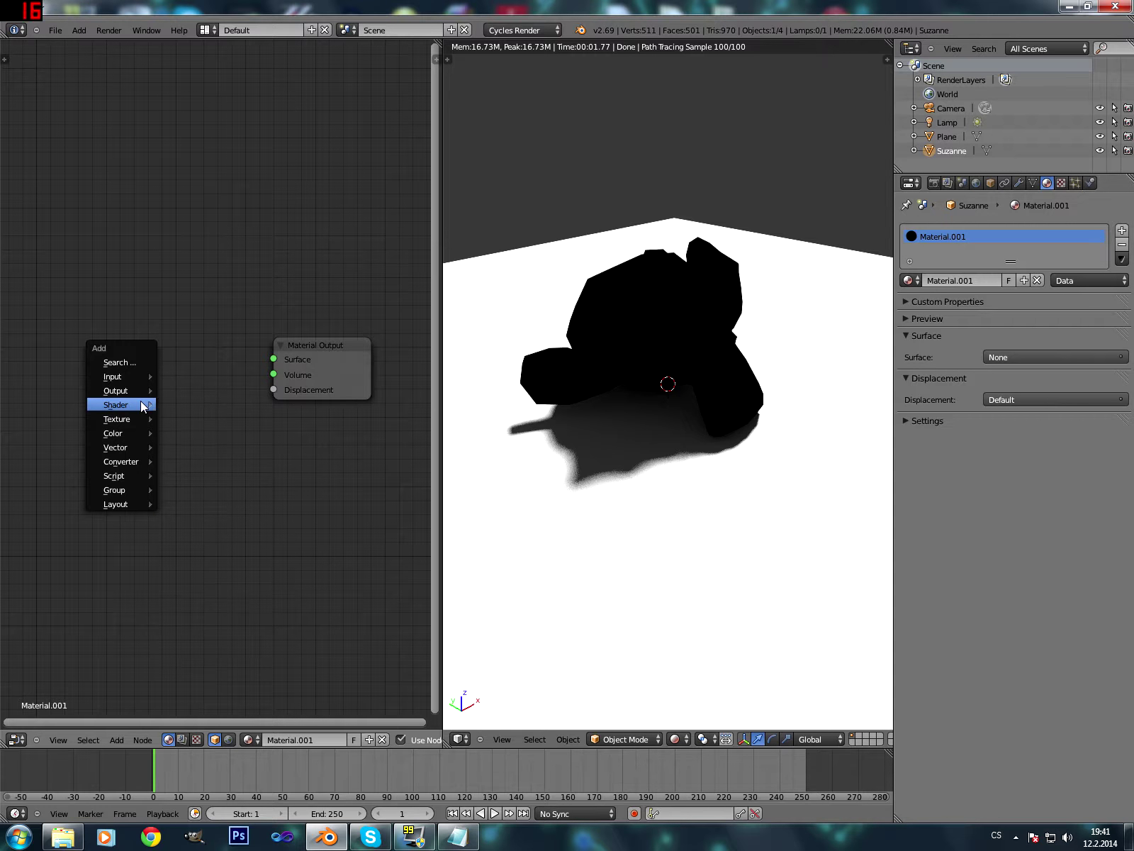
pyautogui.moveTo(116, 404)
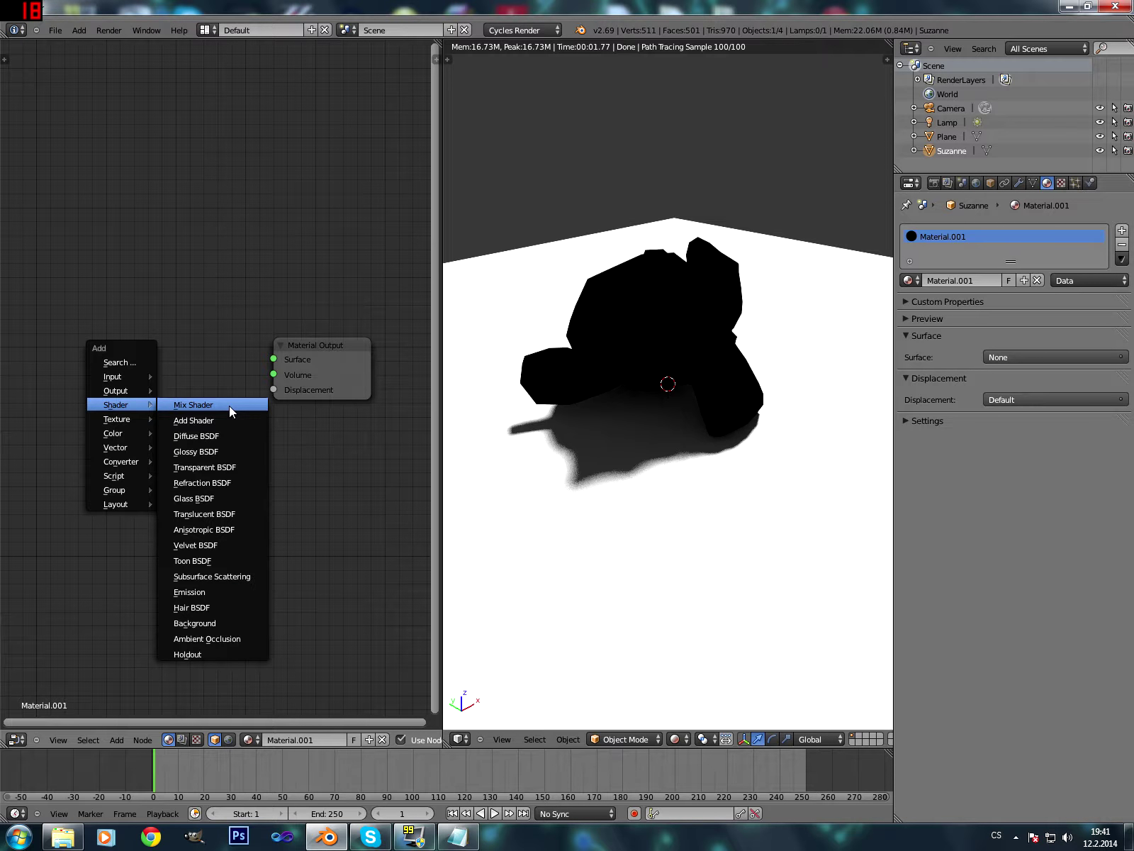
pyautogui.click(227, 436)
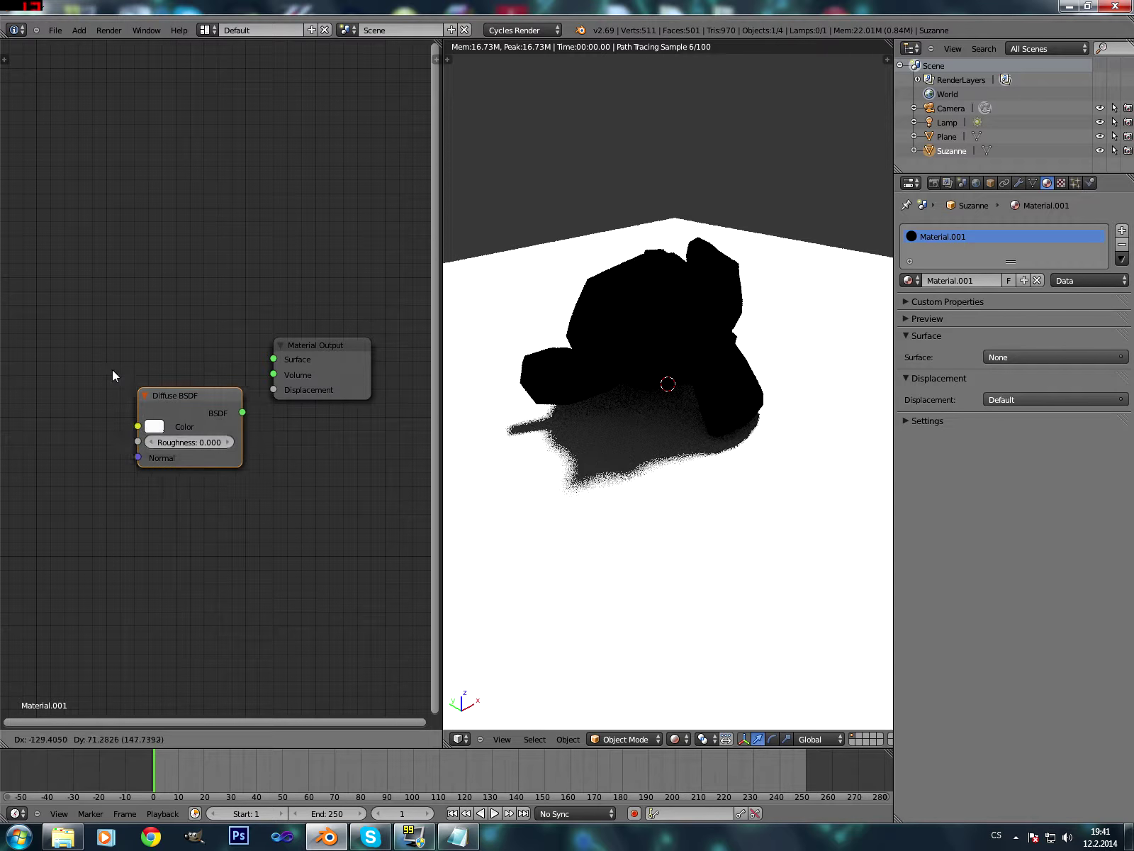
pyautogui.click(21, 316)
pyautogui.moveTo(152, 352); pyautogui.dragTo(280, 362)
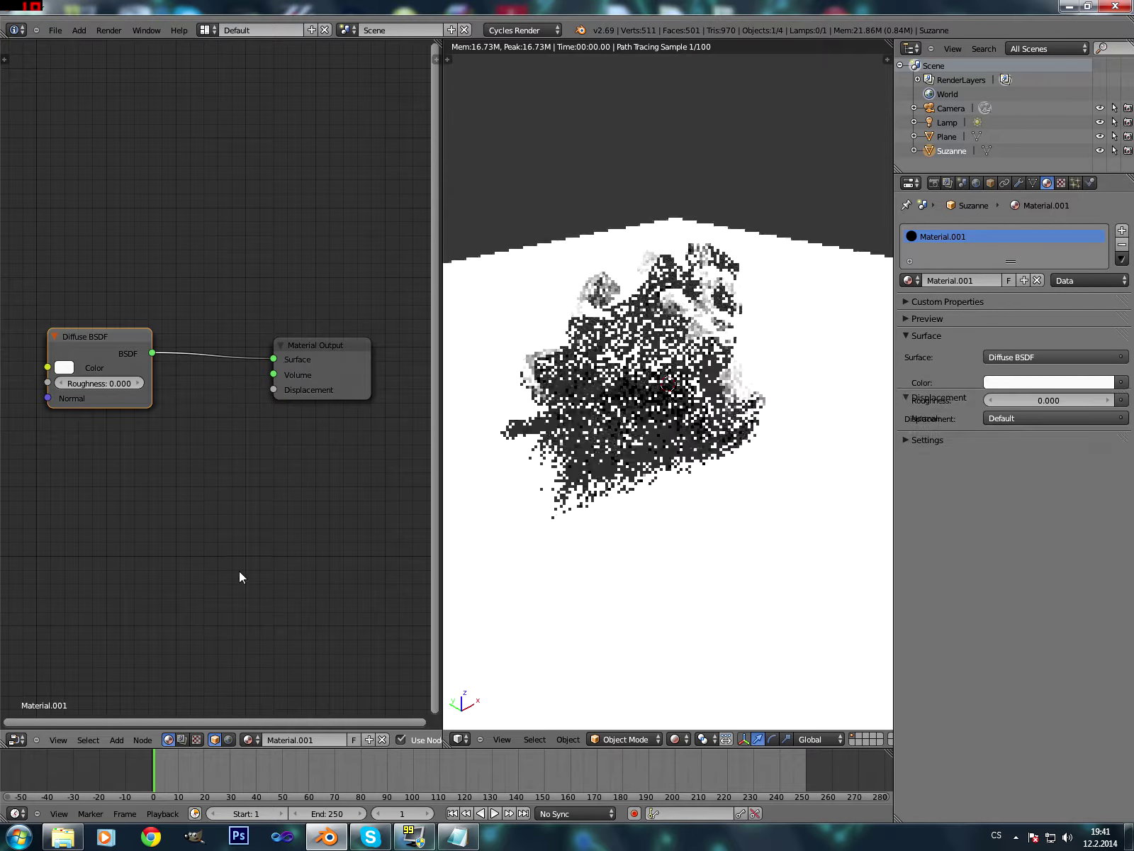
pyautogui.click(65, 369)
pyautogui.click(134, 204)
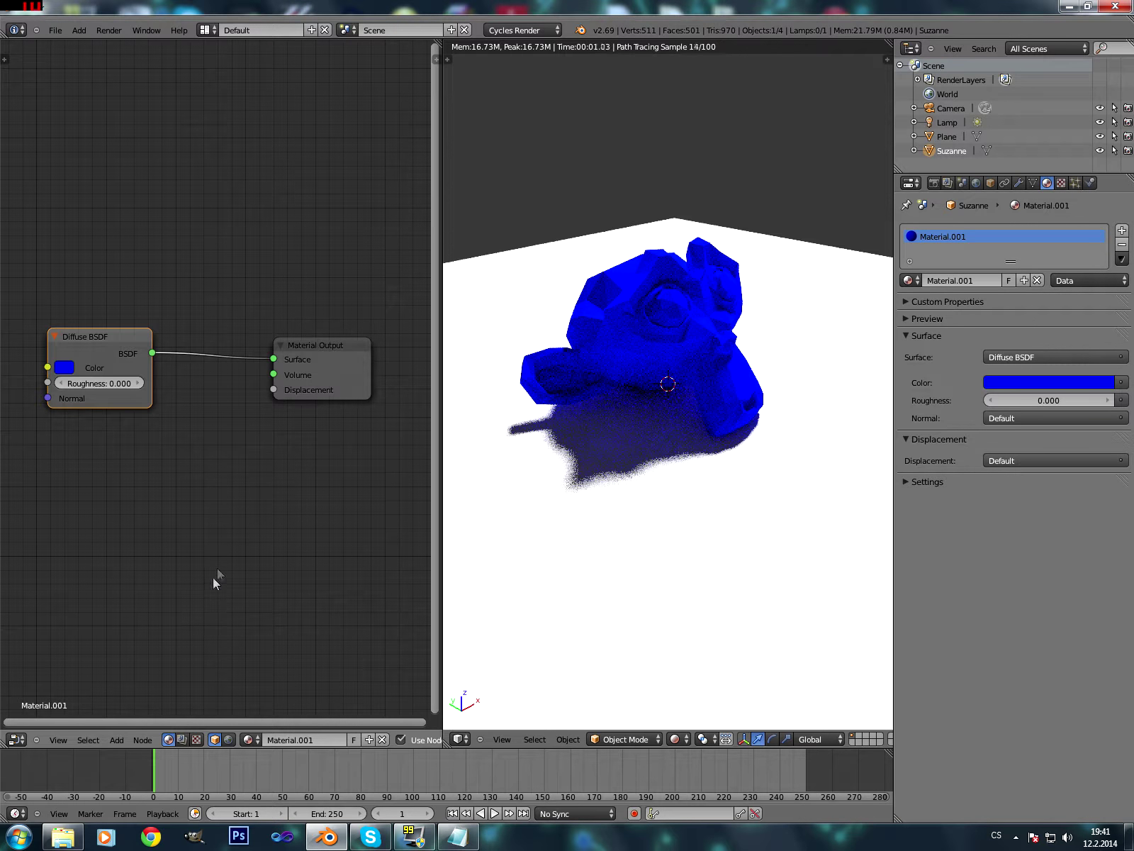
# Move the Diffuse BSDF node up and left and pan the node view.
pyautogui.moveTo(107, 353); pyautogui.dragTo(20, 228)
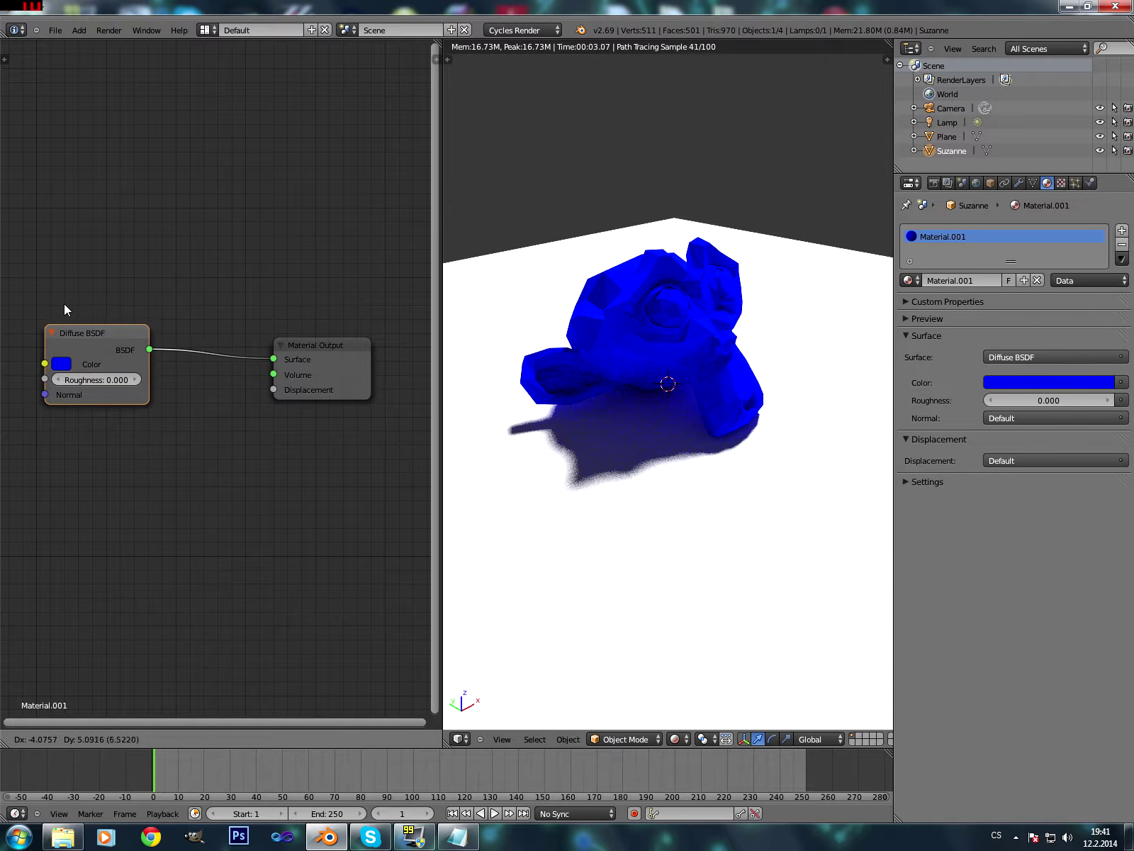
pyautogui.click(20, 227)
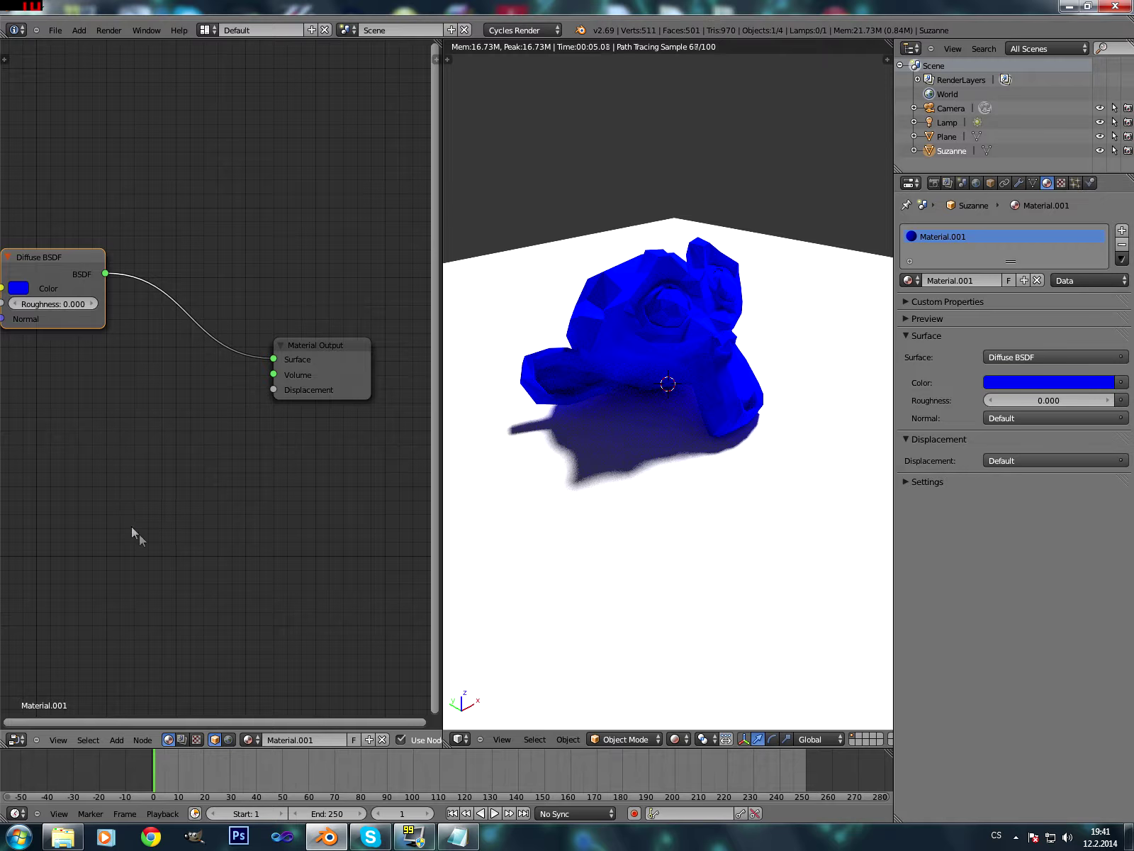
pyautogui.moveTo(137, 542); pyautogui.dragTo(178, 536, button='middle')
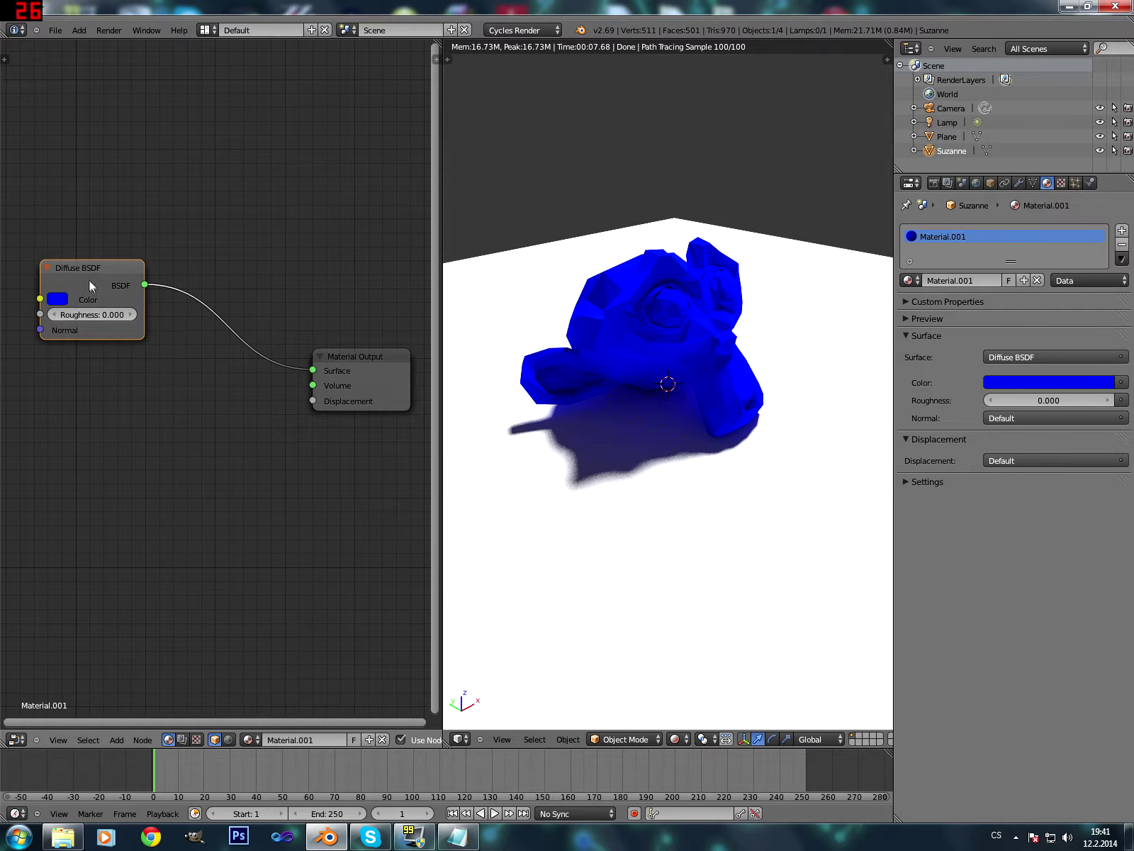
pyautogui.moveTo(91, 281); pyautogui.dragTo(75, 270)
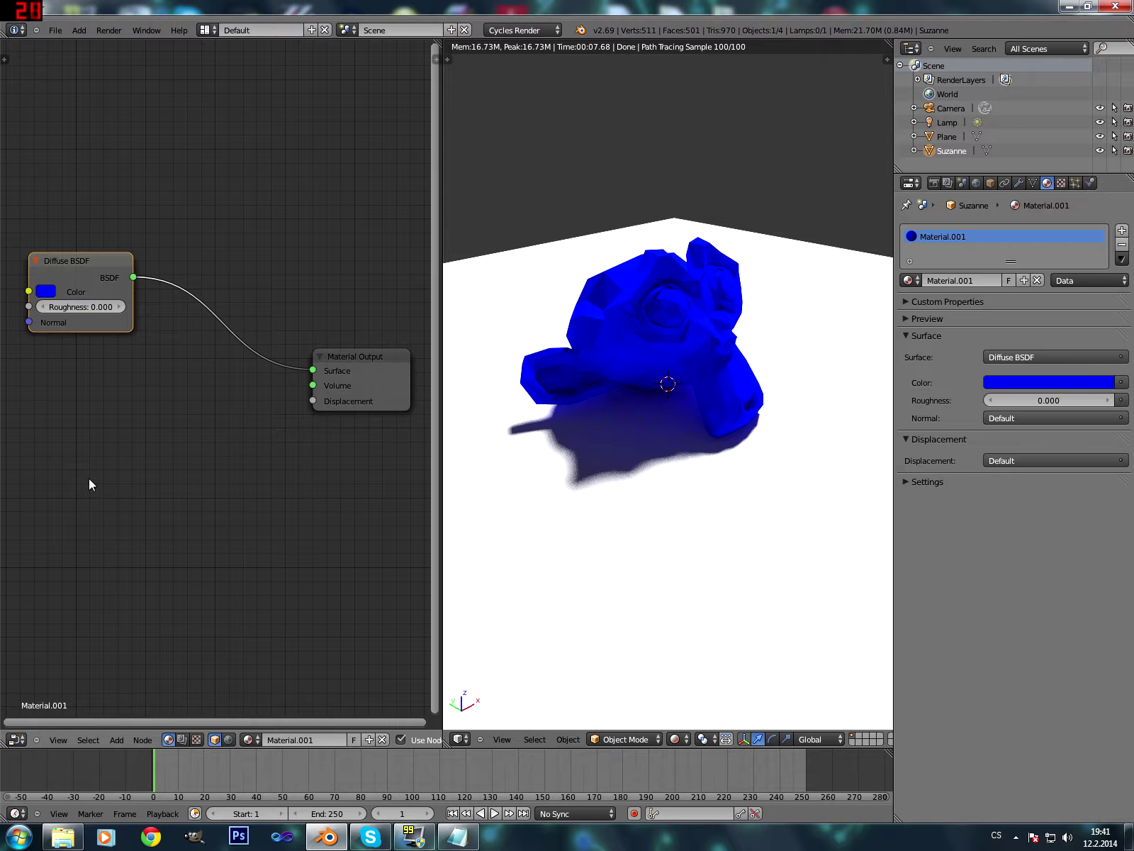
pyautogui.hotkey('shift', 'a')
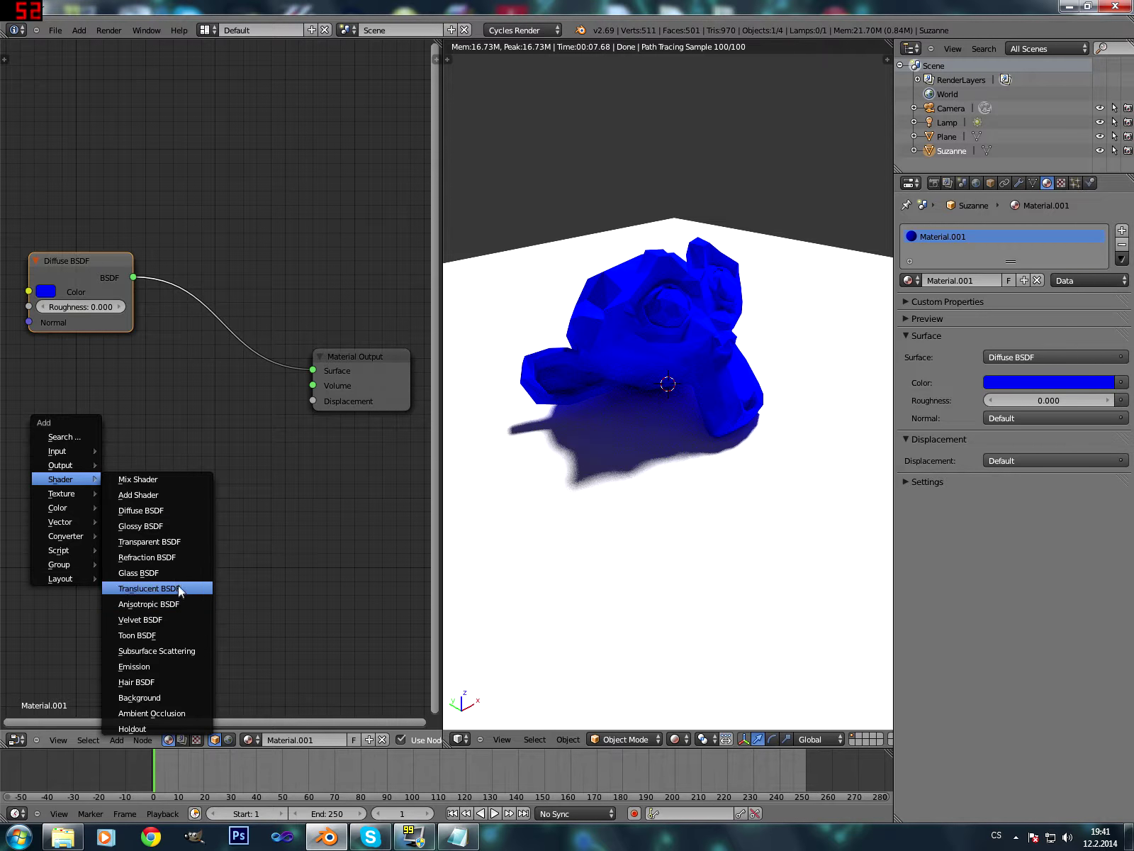
# Add a Glossy BSDF node below the Diffuse node, link it to Surface, and remove the Diffuse-to-Volume link.
pyautogui.click(177, 526)
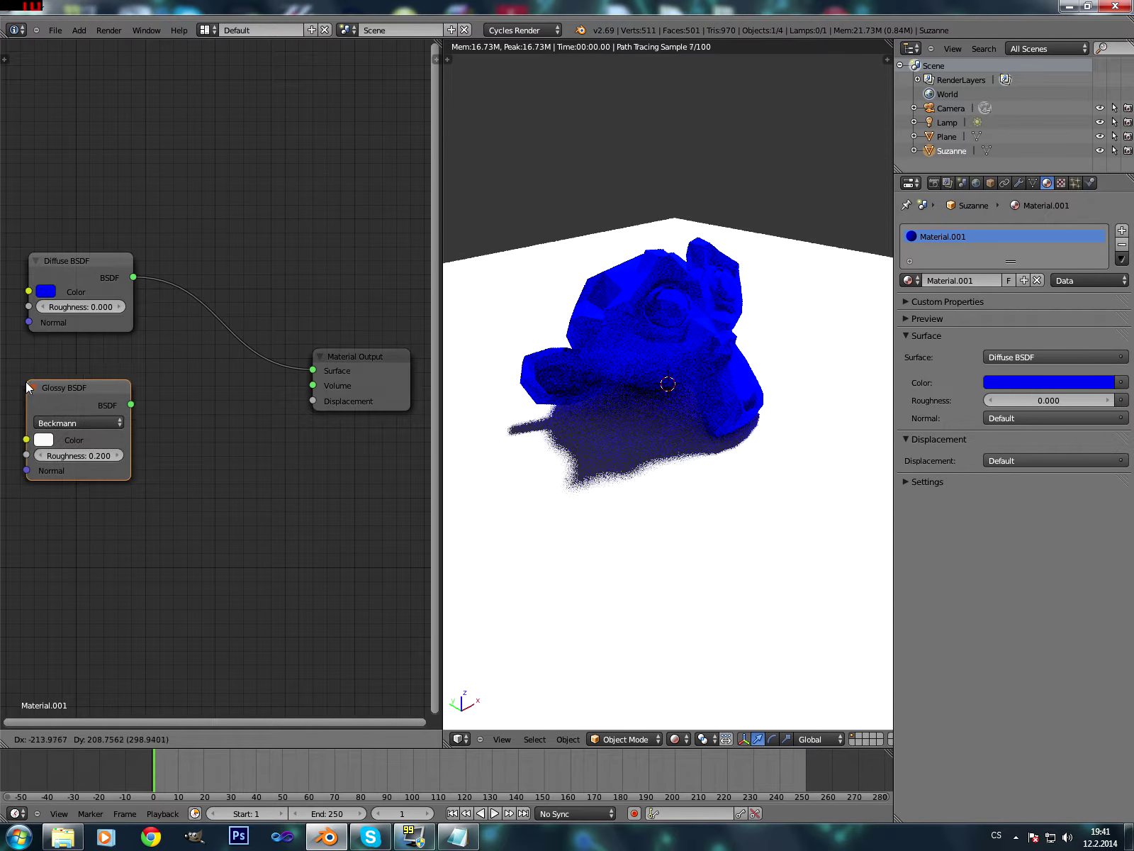
pyautogui.click(15, 387)
pyautogui.moveTo(66, 271); pyautogui.dragTo(52, 263)
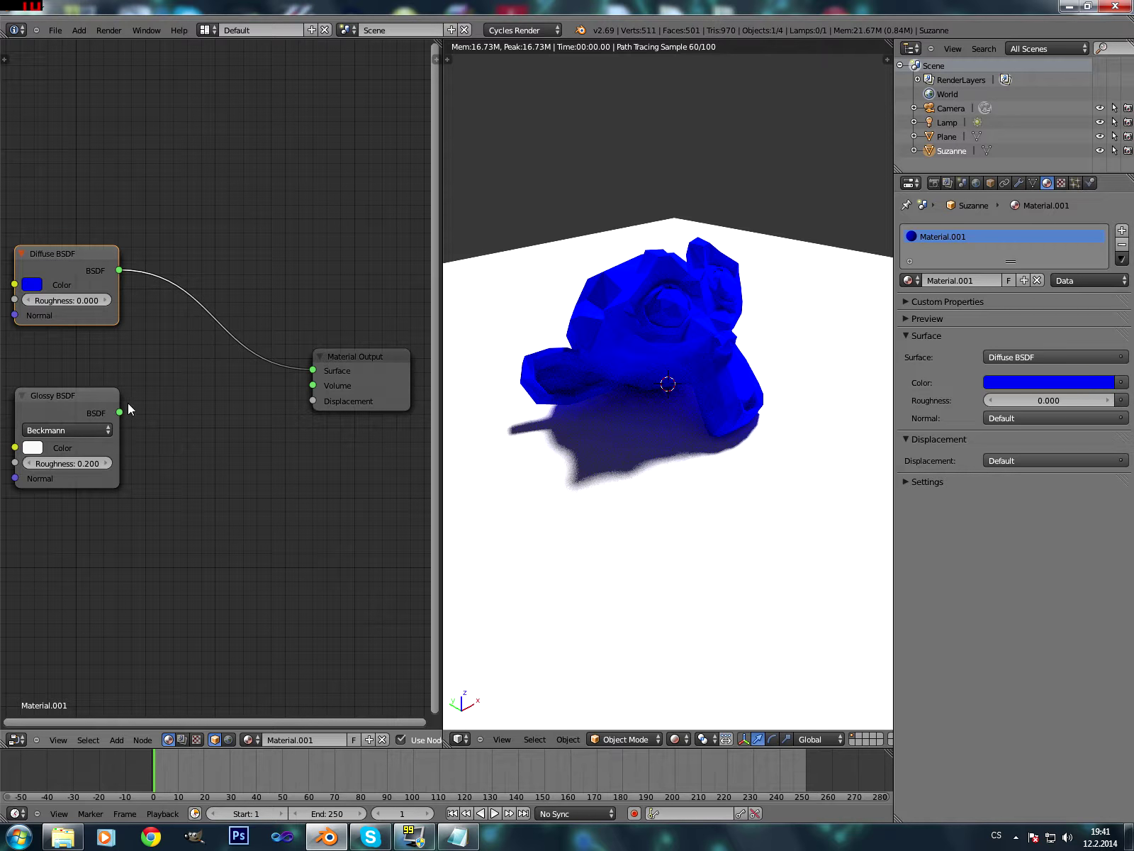
pyautogui.moveTo(119, 412); pyautogui.dragTo(313, 370)
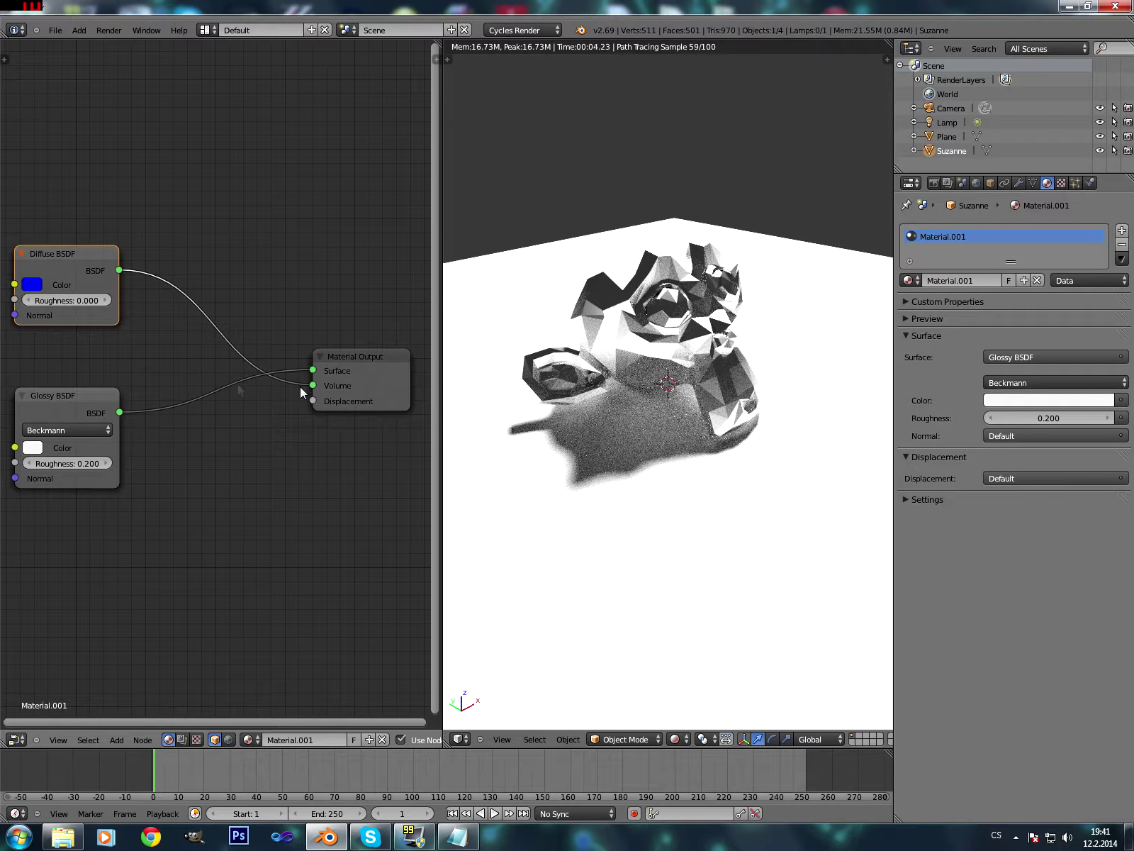
pyautogui.moveTo(314, 386); pyautogui.dragTo(214, 428)
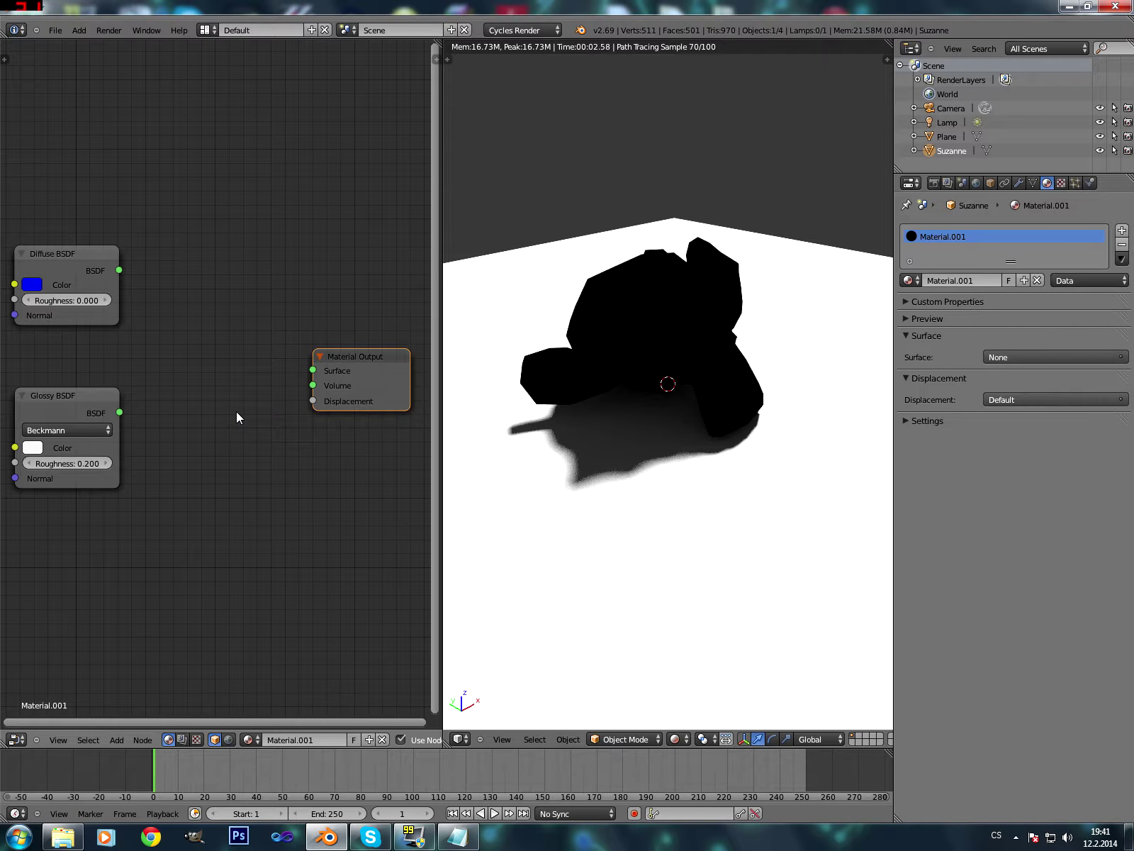
# Add a Mix Shader fed by the Diffuse BSDF, wire it to Surface, and set Fac to 1.000.
pyautogui.hotkey('shift', 'a')
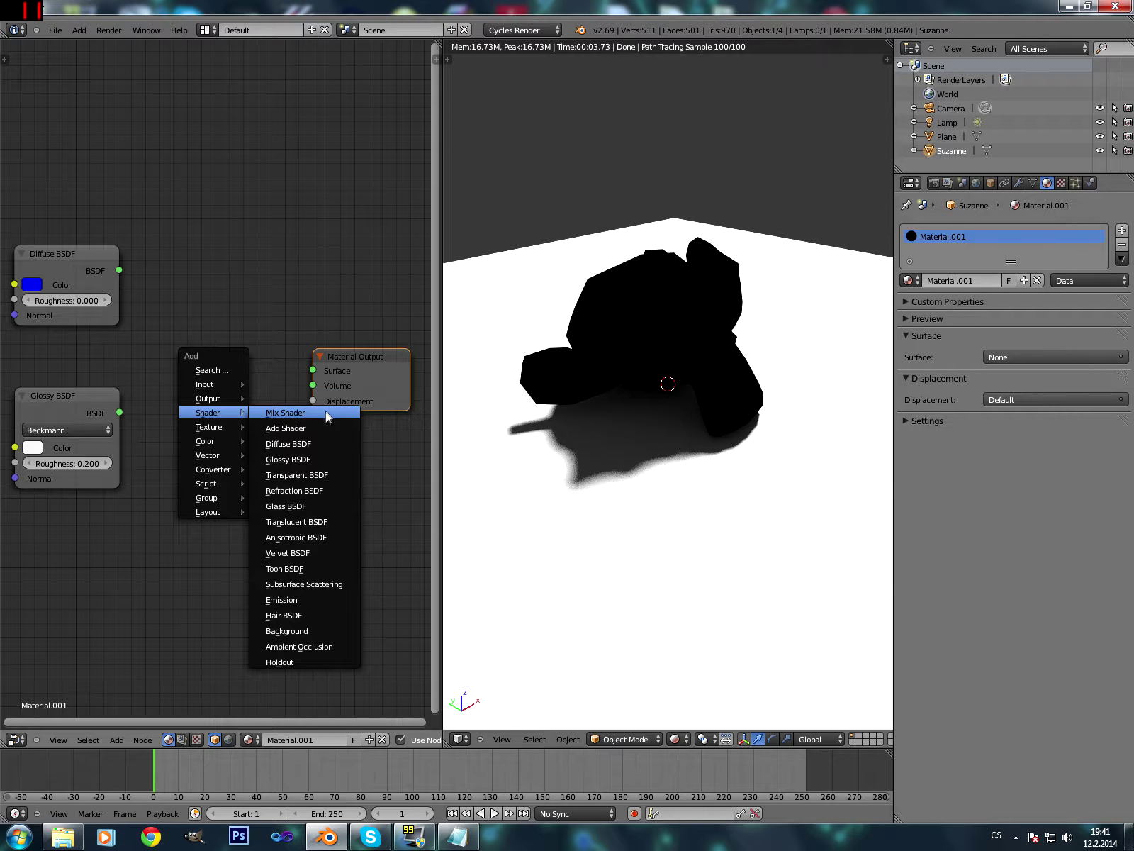
pyautogui.click(325, 412)
pyautogui.click(171, 328)
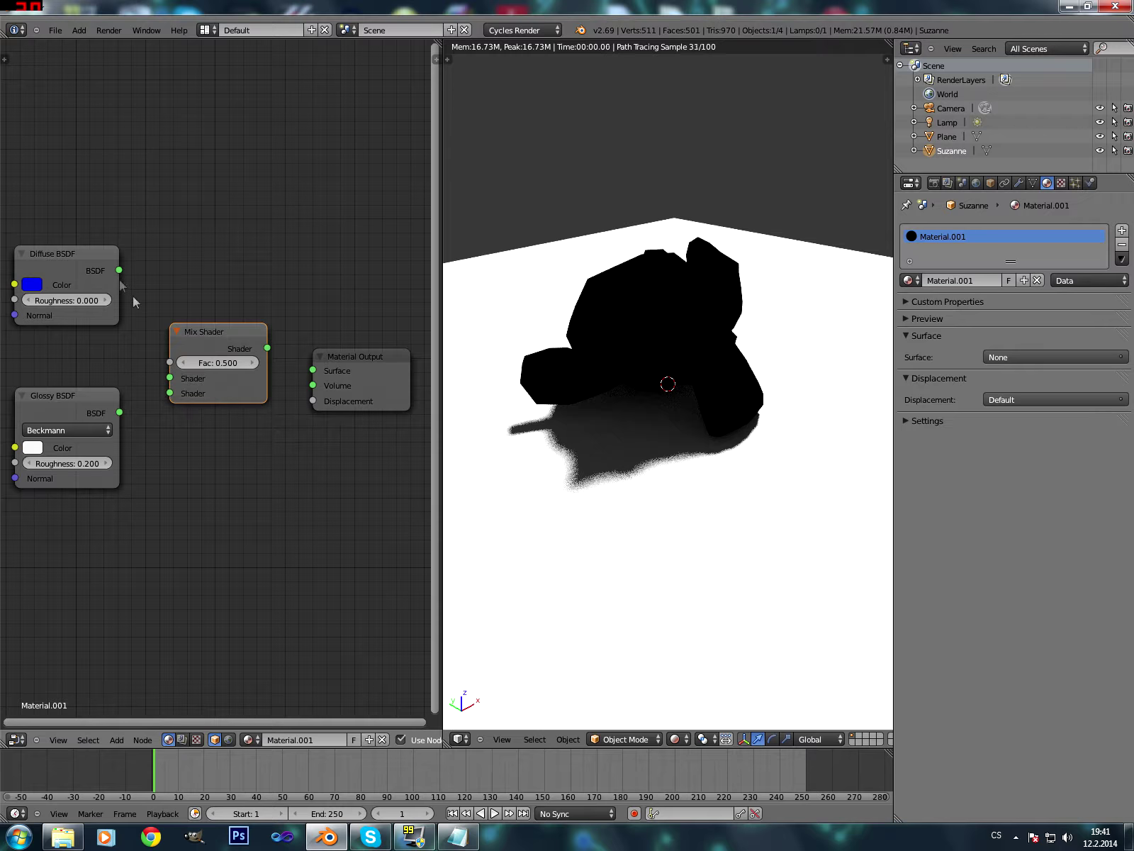
pyautogui.moveTo(119, 270); pyautogui.dragTo(170, 393)
pyautogui.moveTo(267, 348); pyautogui.dragTo(313, 376)
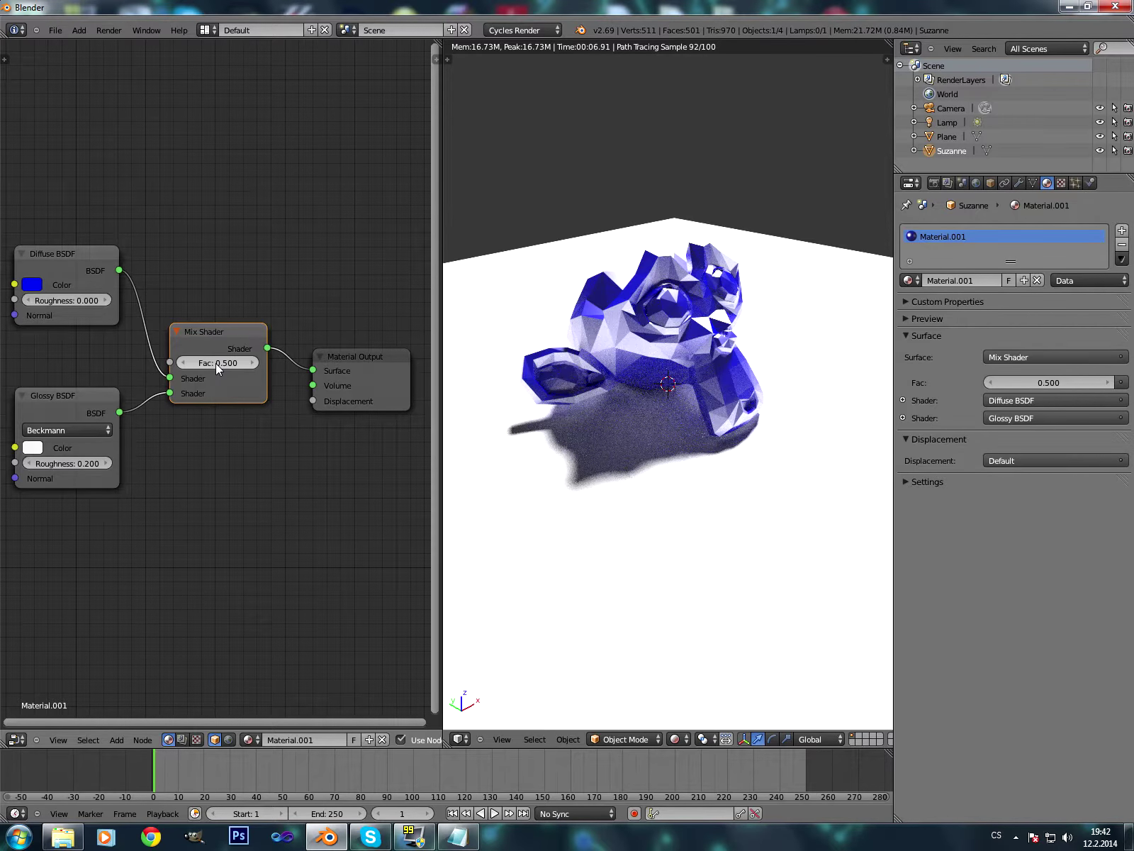
pyautogui.moveTo(216, 363); pyautogui.dragTo(400, 363)
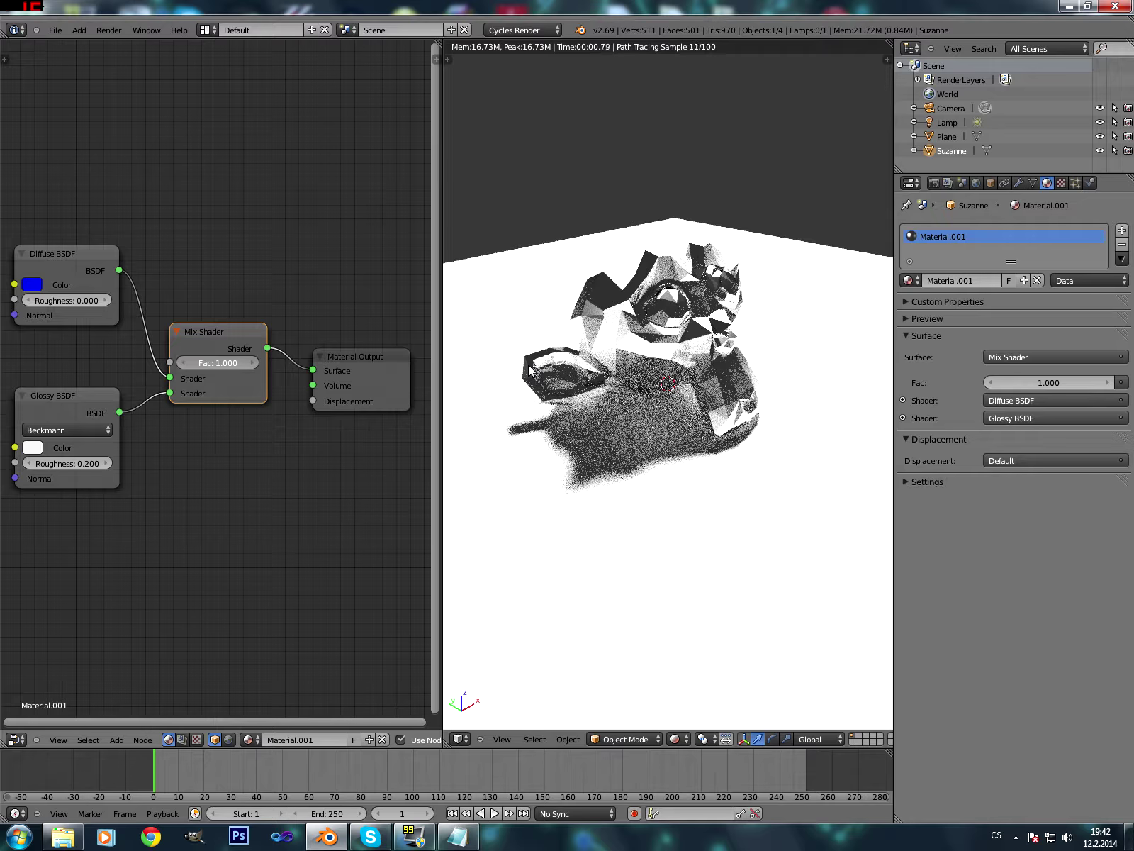
# Drop the Mix Shader factor to 0.000, then set it to 0.056 and orbit to check Suzanne.
pyautogui.moveTo(529, 369); pyautogui.dragTo(223, 367)
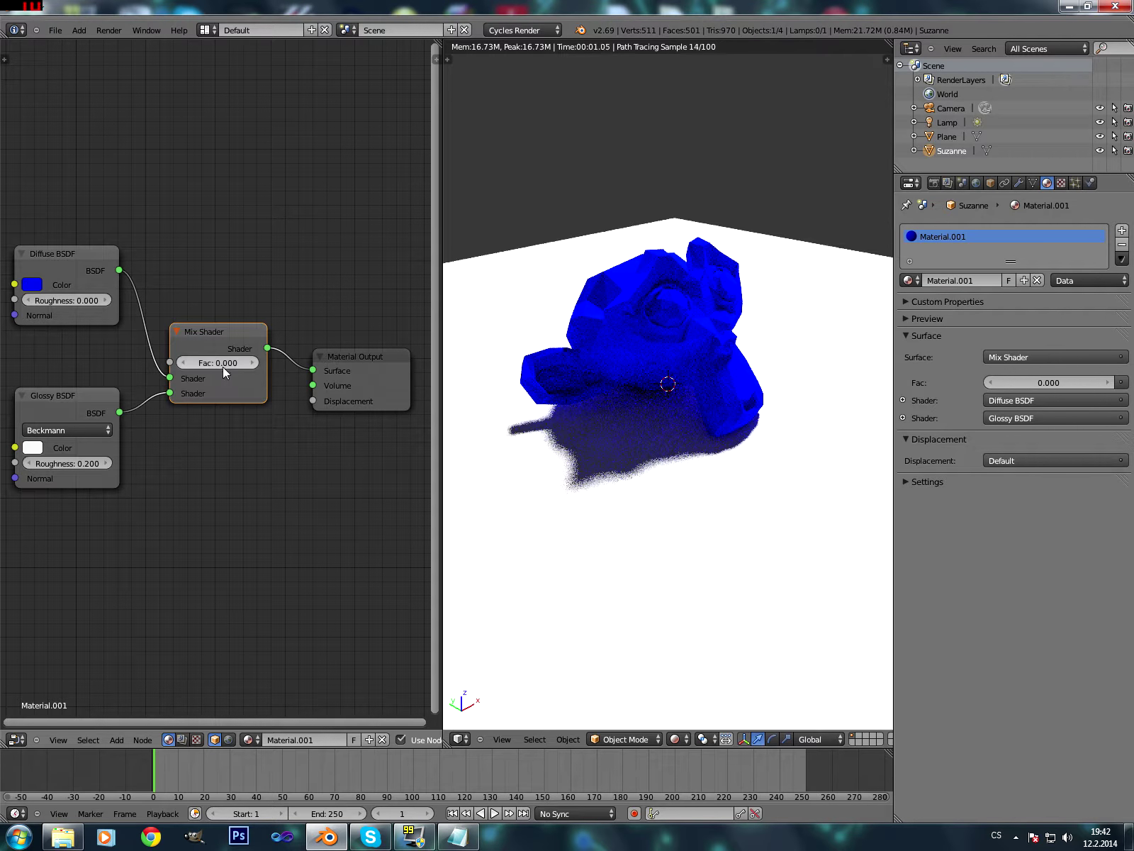
pyautogui.moveTo(221, 365); pyautogui.dragTo(240, 370)
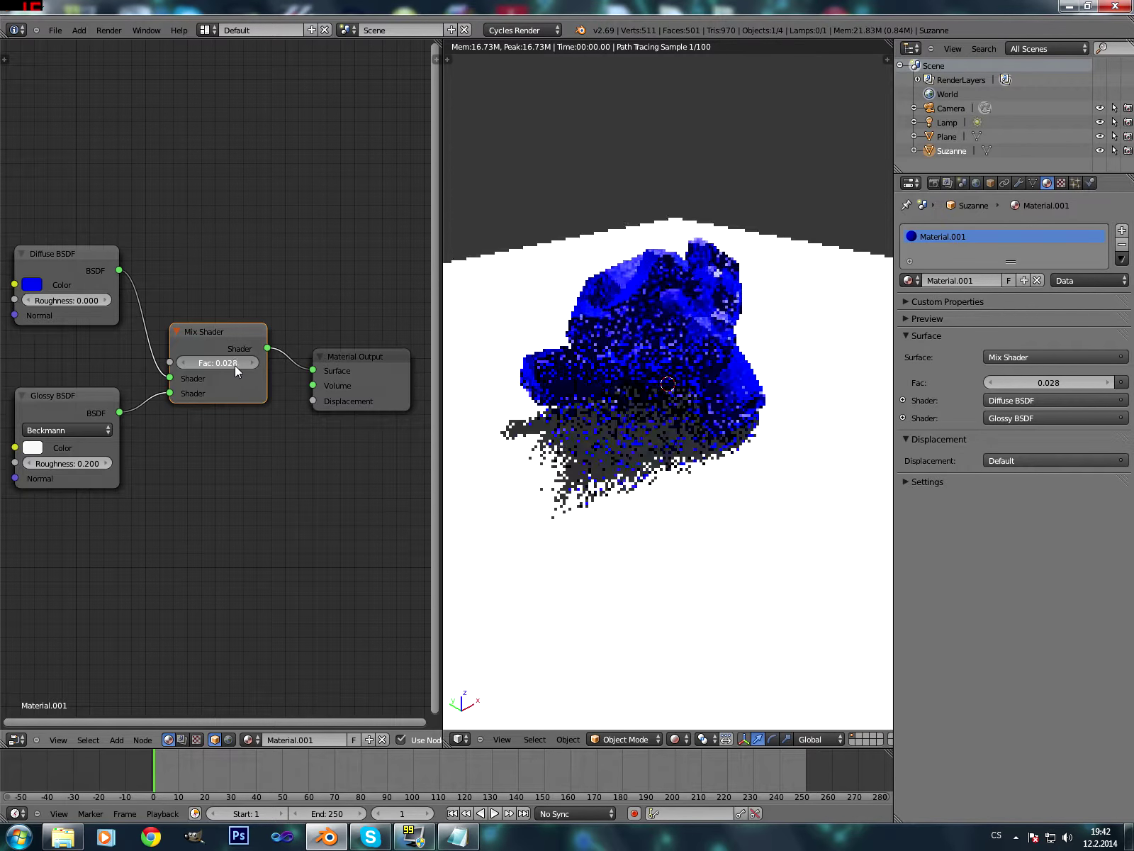
pyautogui.moveTo(764, 435)
pyautogui.mouseDown(button='middle')
pyautogui.moveTo(842, 435)
pyautogui.moveTo(595, 516)
pyautogui.mouseUp(button='middle')
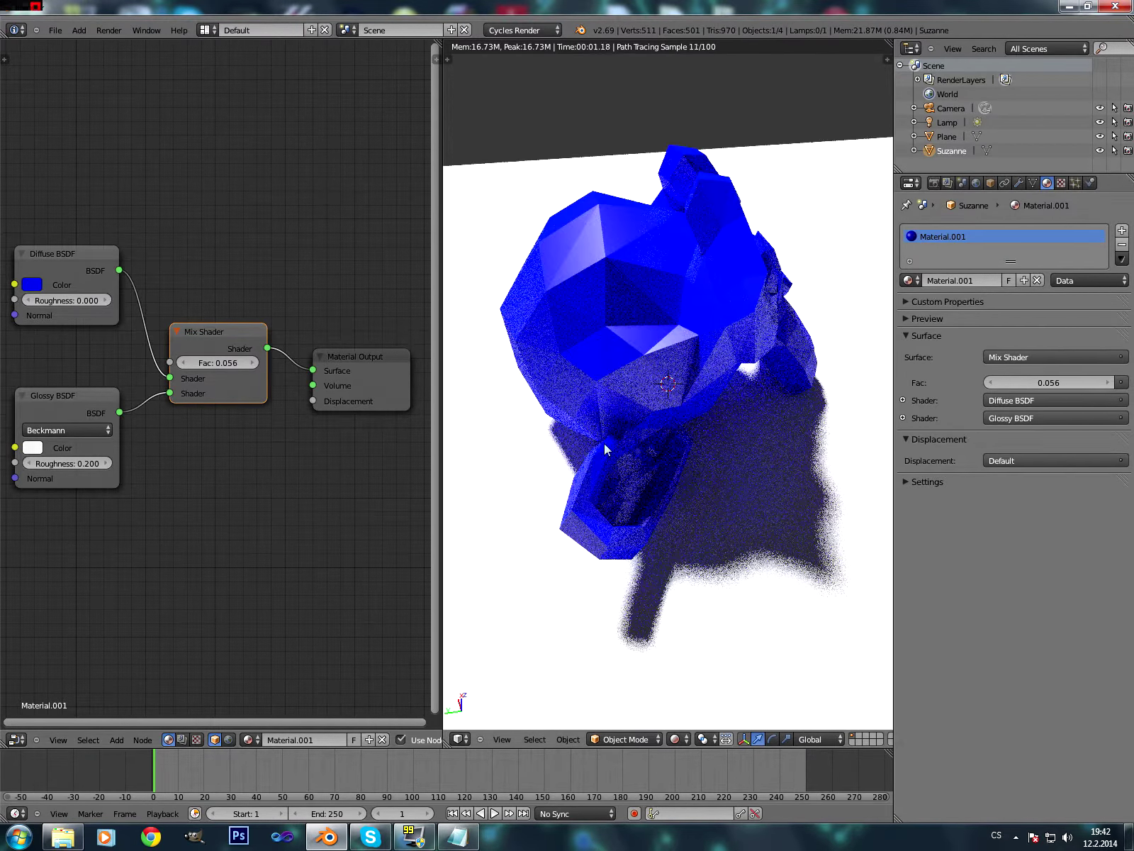
pyautogui.moveTo(604, 443); pyautogui.dragTo(557, 481, button='middle')
# Tint the Glossy colour green, then set it back to near white.
pyautogui.click(32, 447)
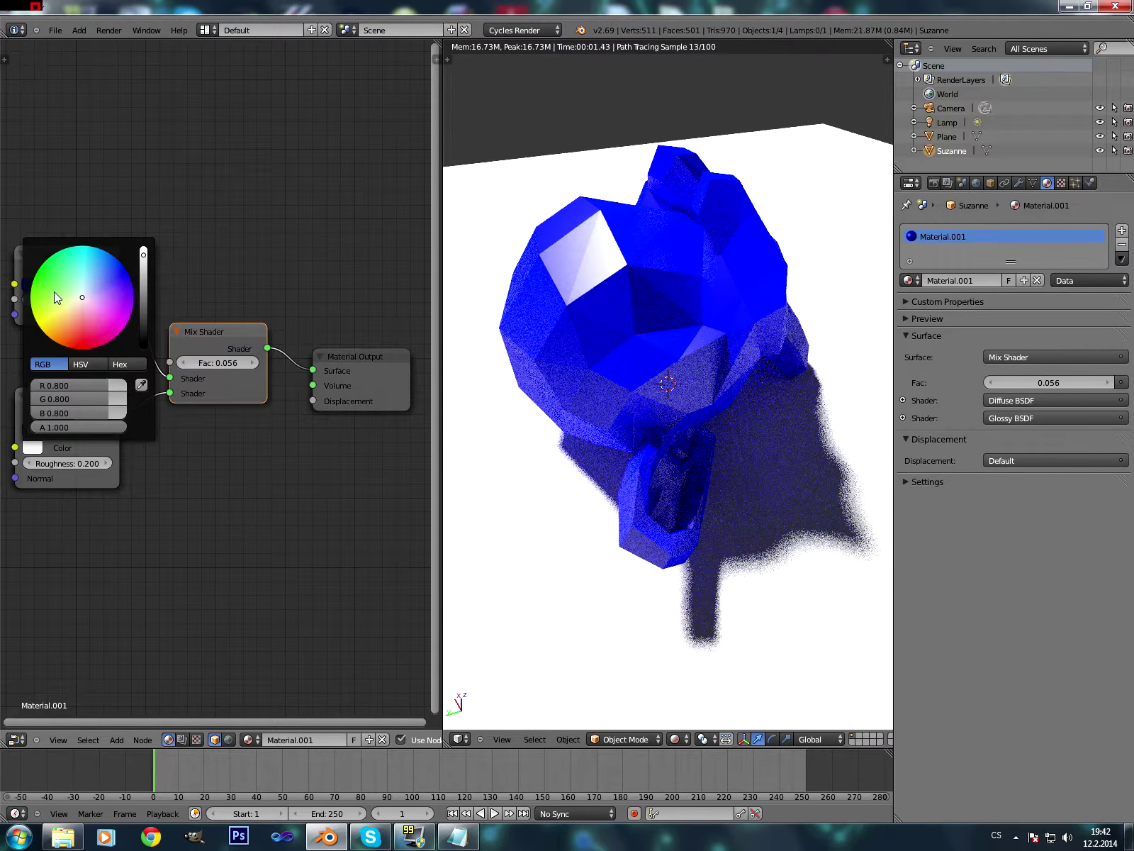
pyautogui.moveTo(57, 299); pyautogui.dragTo(10, 299)
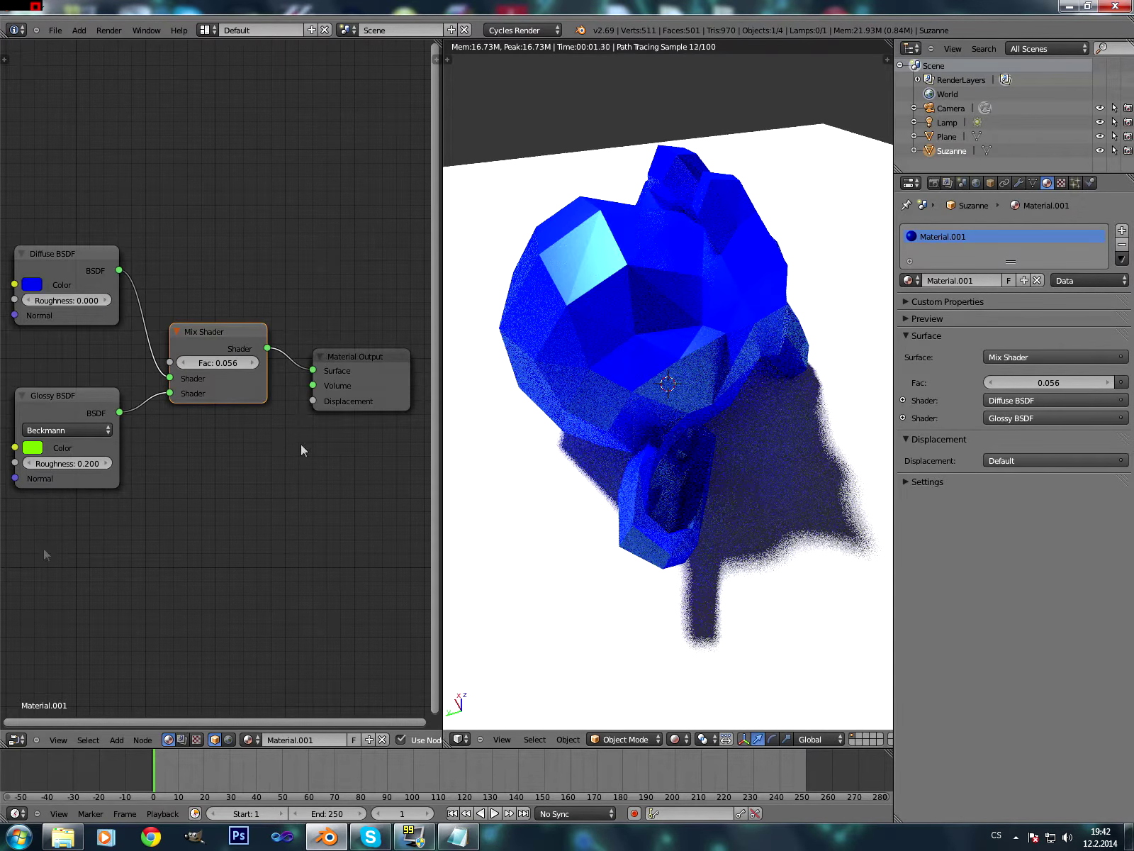
pyautogui.click(32, 447)
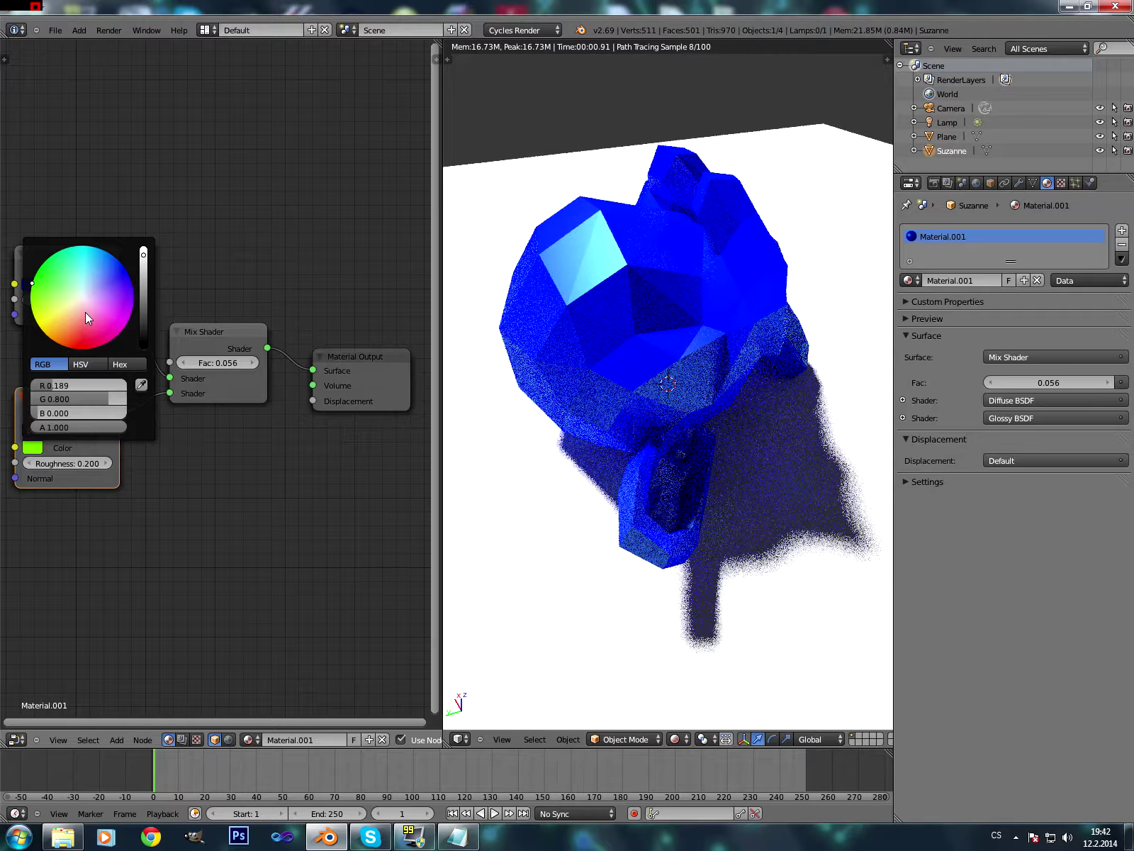
pyautogui.click(81, 296)
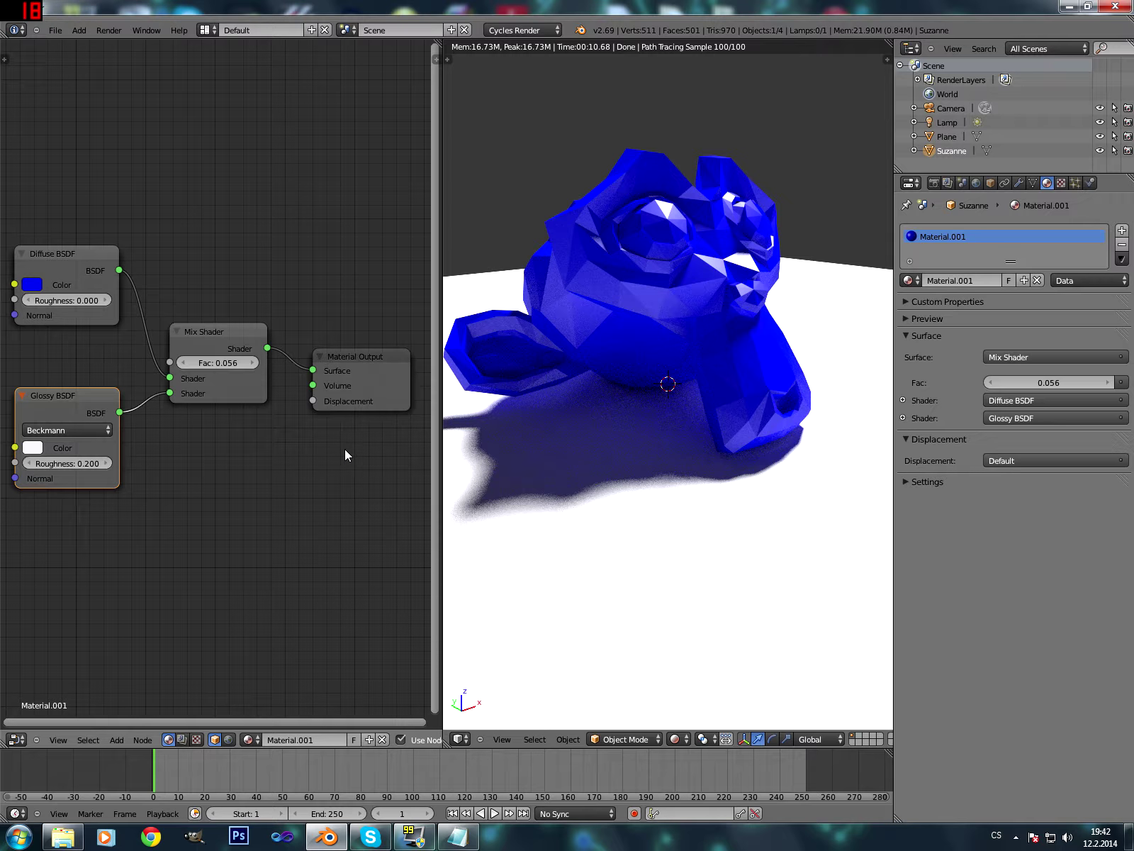
pyautogui.click(215, 339)
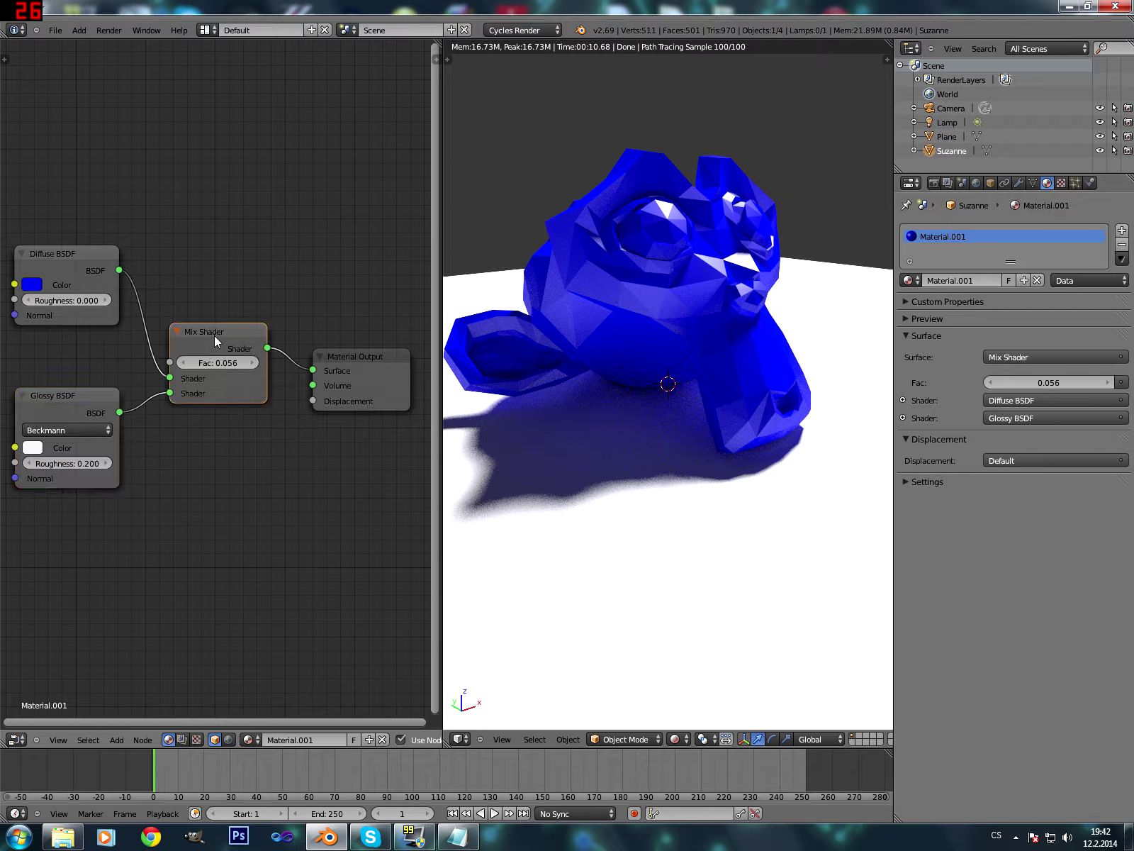
# Add an unconnected Add Shader node below the Mix Shader.
pyautogui.hotkey('shift', 'a')
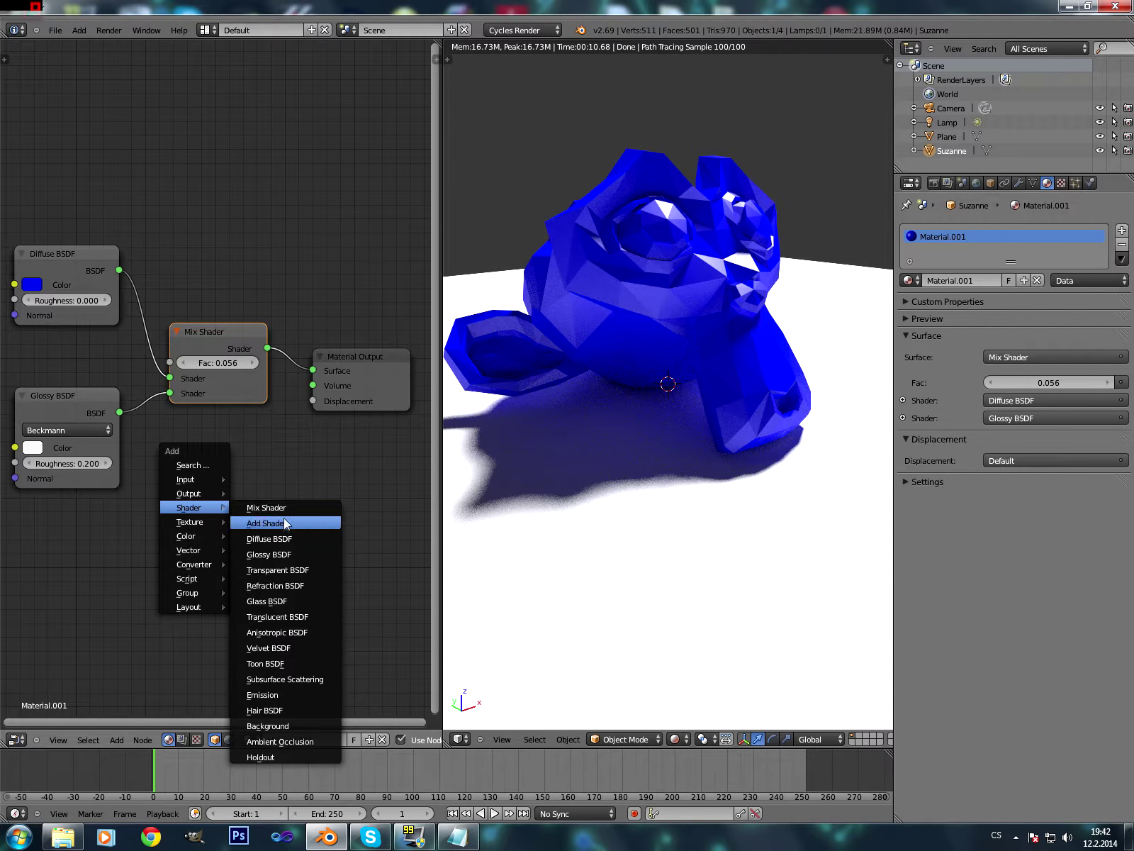
pyautogui.click(284, 518)
pyautogui.click(164, 448)
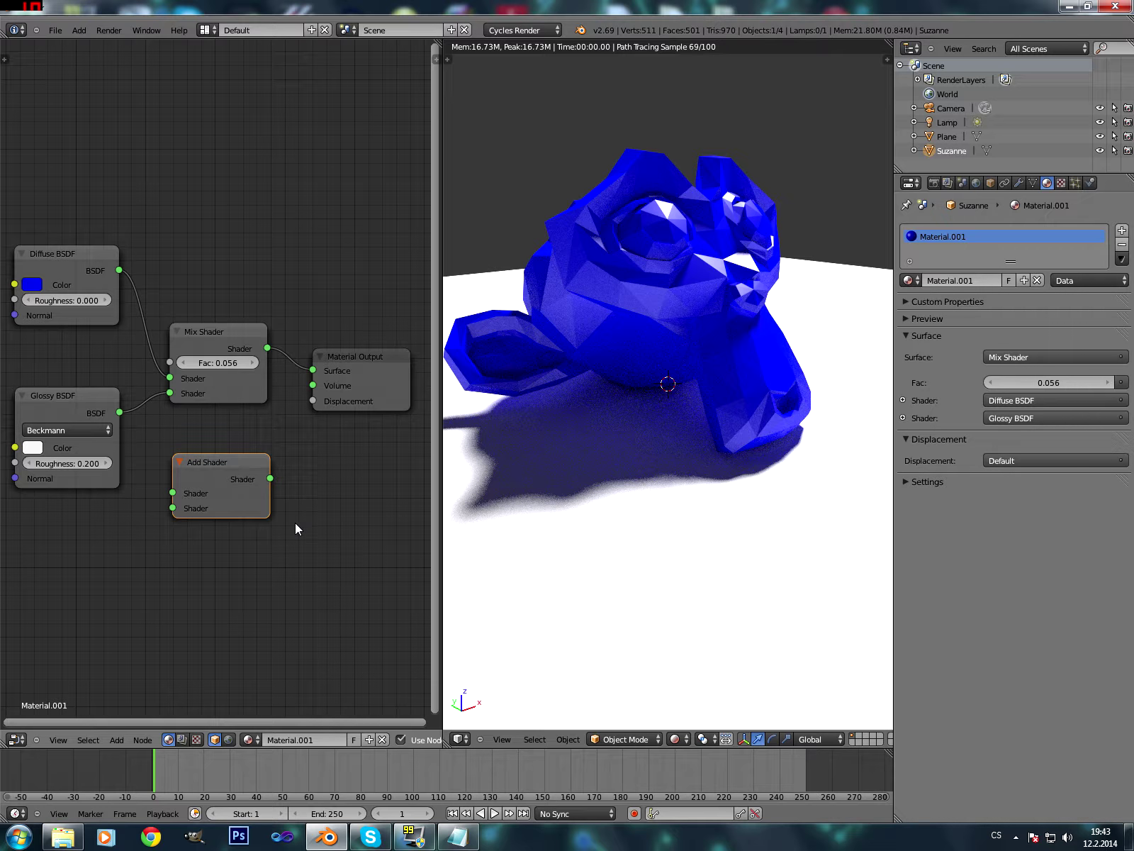
# Browse the shader nodes available to add, then close the node editor to widen the 3D view.
pyautogui.hotkey('shift', 'a')
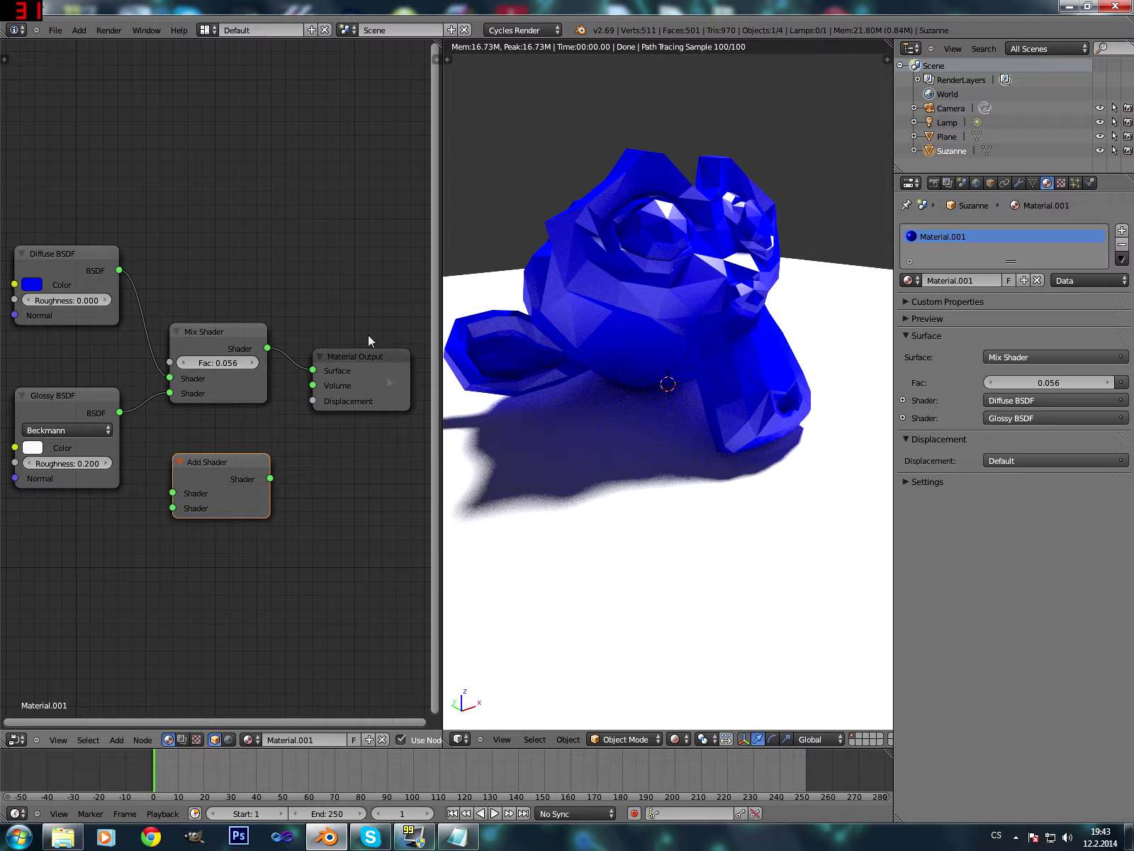
pyautogui.hotkey('shift', 'a')
pyautogui.moveTo(446, 746); pyautogui.dragTo(3, 647)
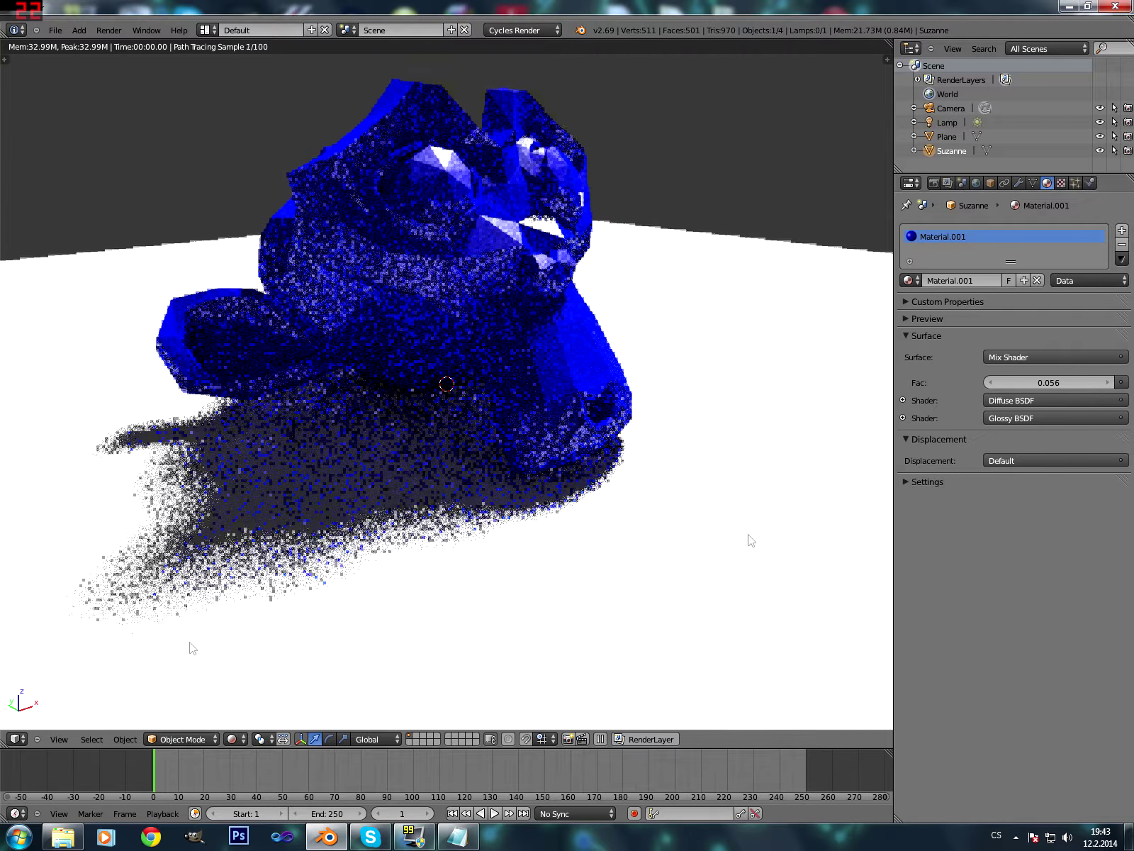
# Give the floor plane Material.003 as a Glossy BSDF with roughness 0.132.
pyautogui.rightClick(749, 538)
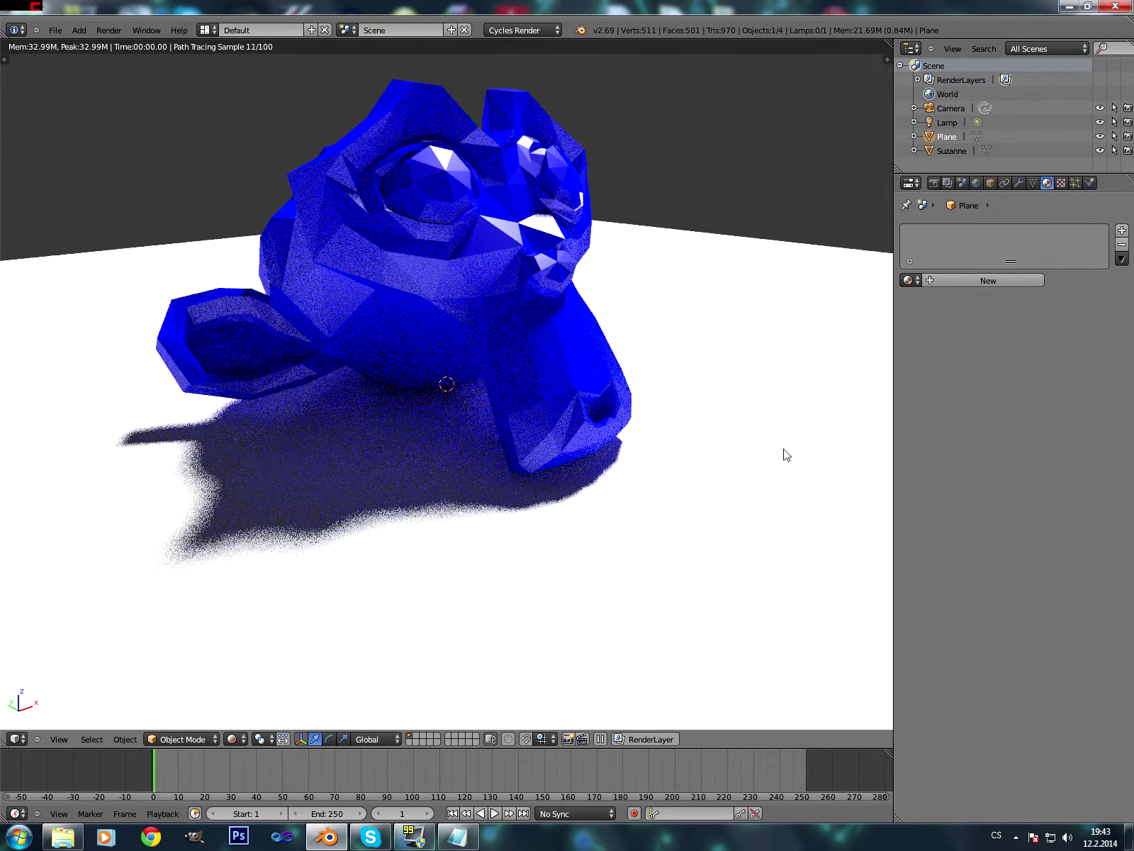
pyautogui.click(914, 281)
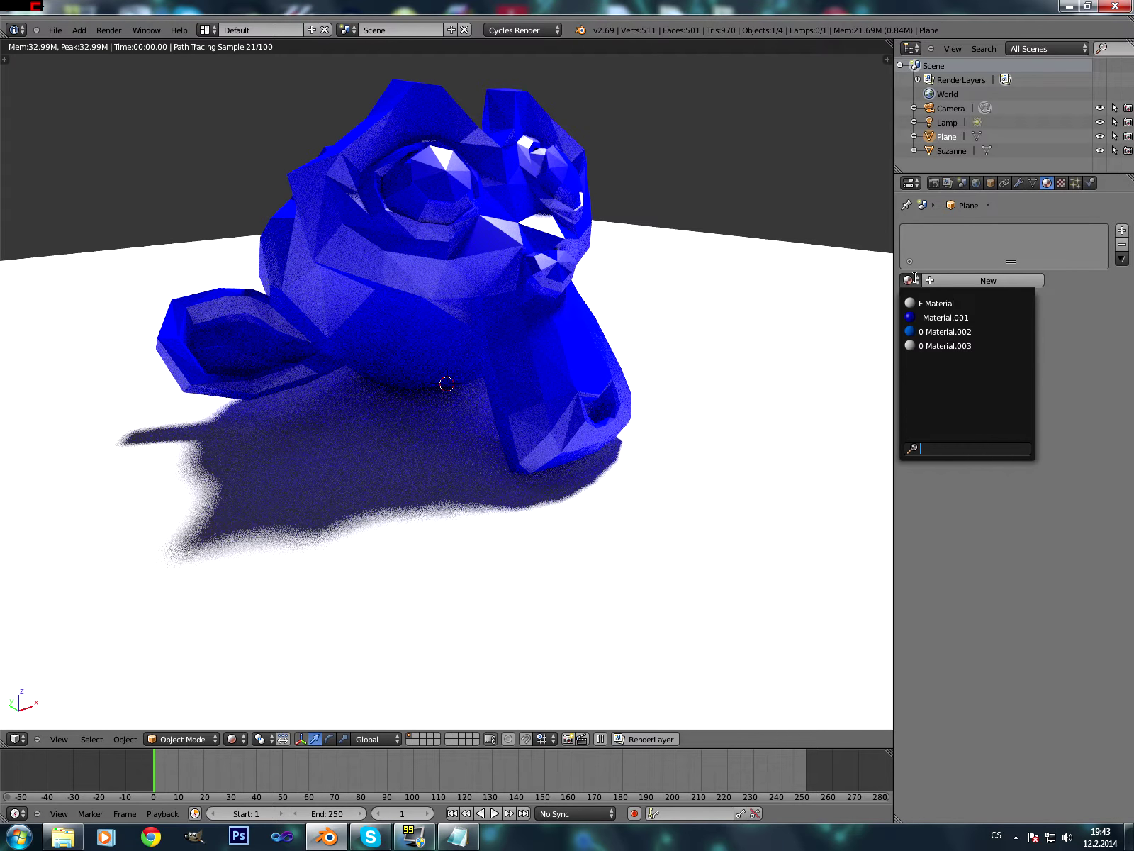
pyautogui.click(944, 346)
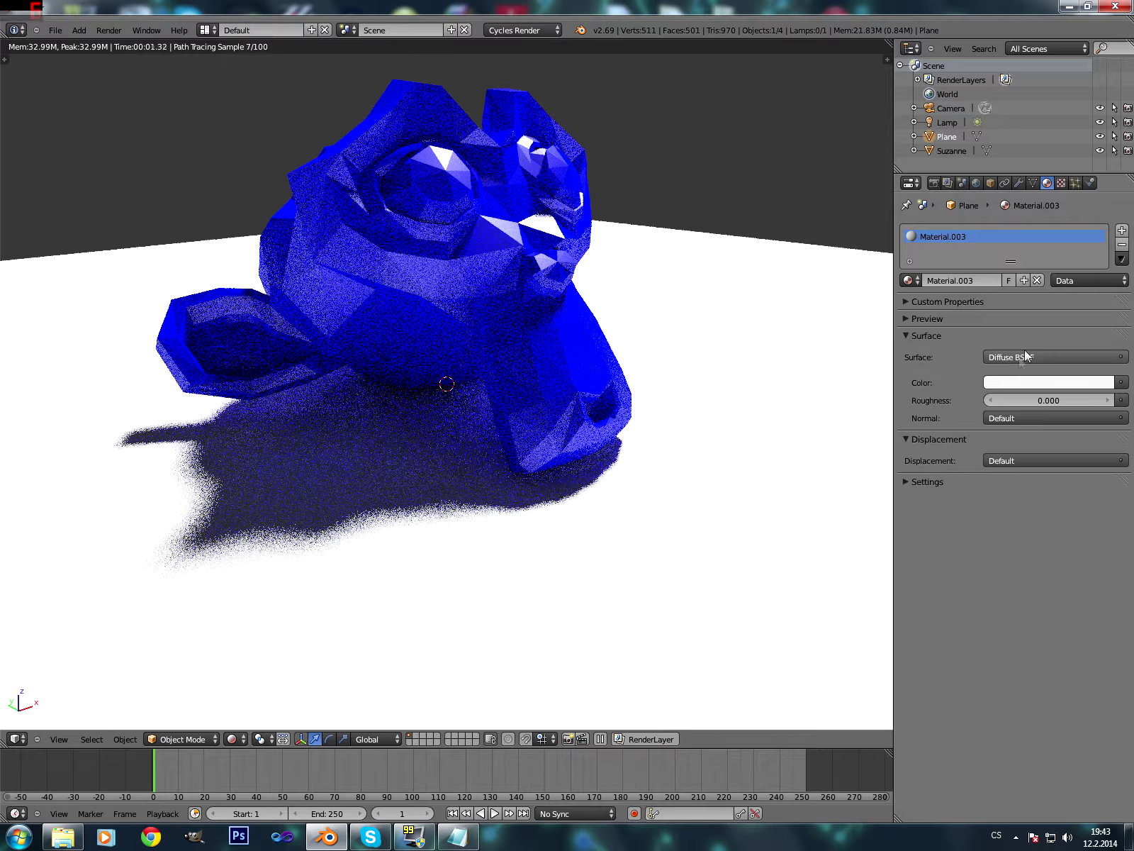
pyautogui.click(1020, 356)
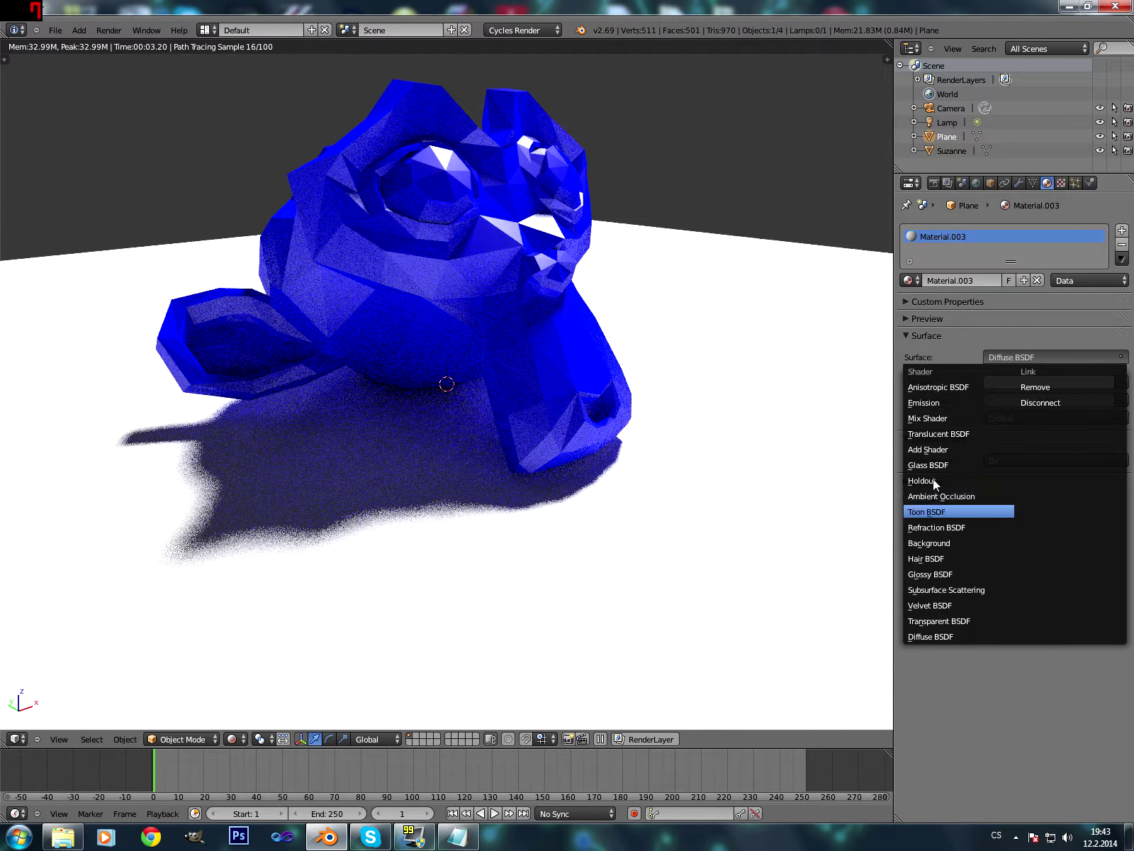
pyautogui.click(932, 574)
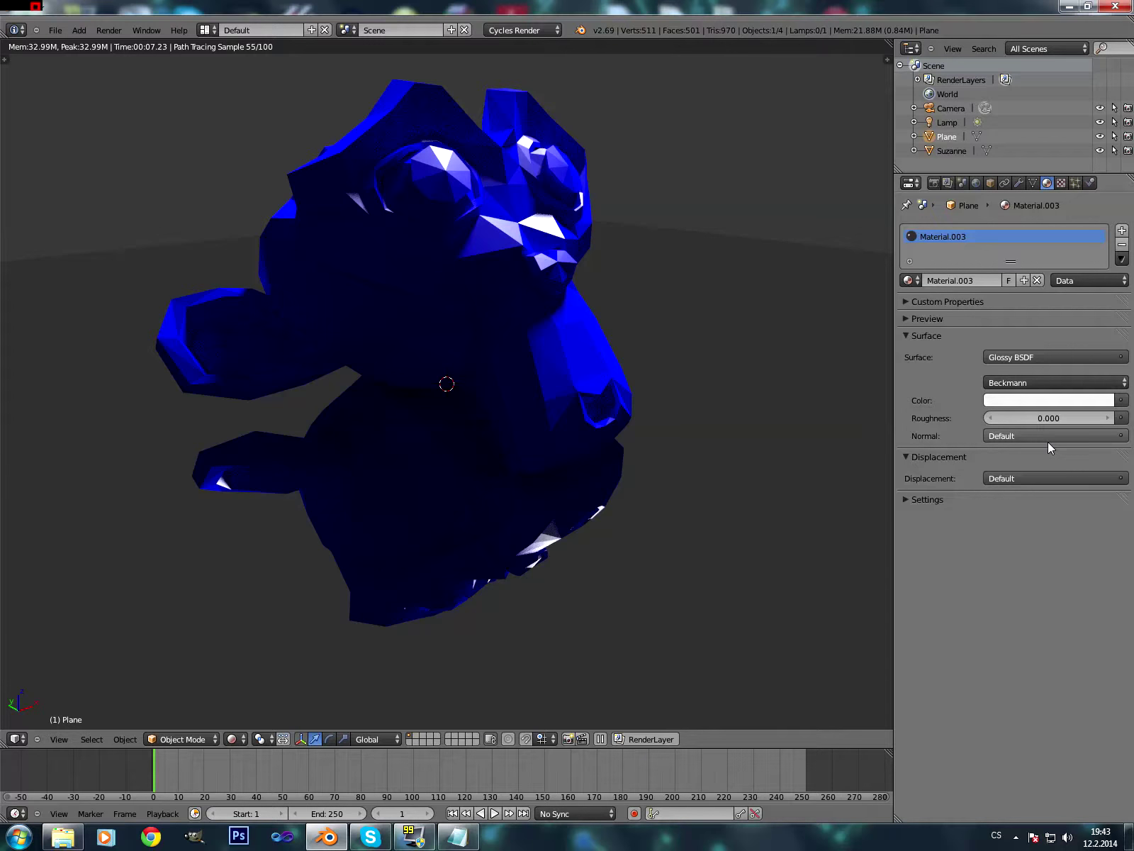
pyautogui.moveTo(1026, 419); pyautogui.dragTo(1072, 426)
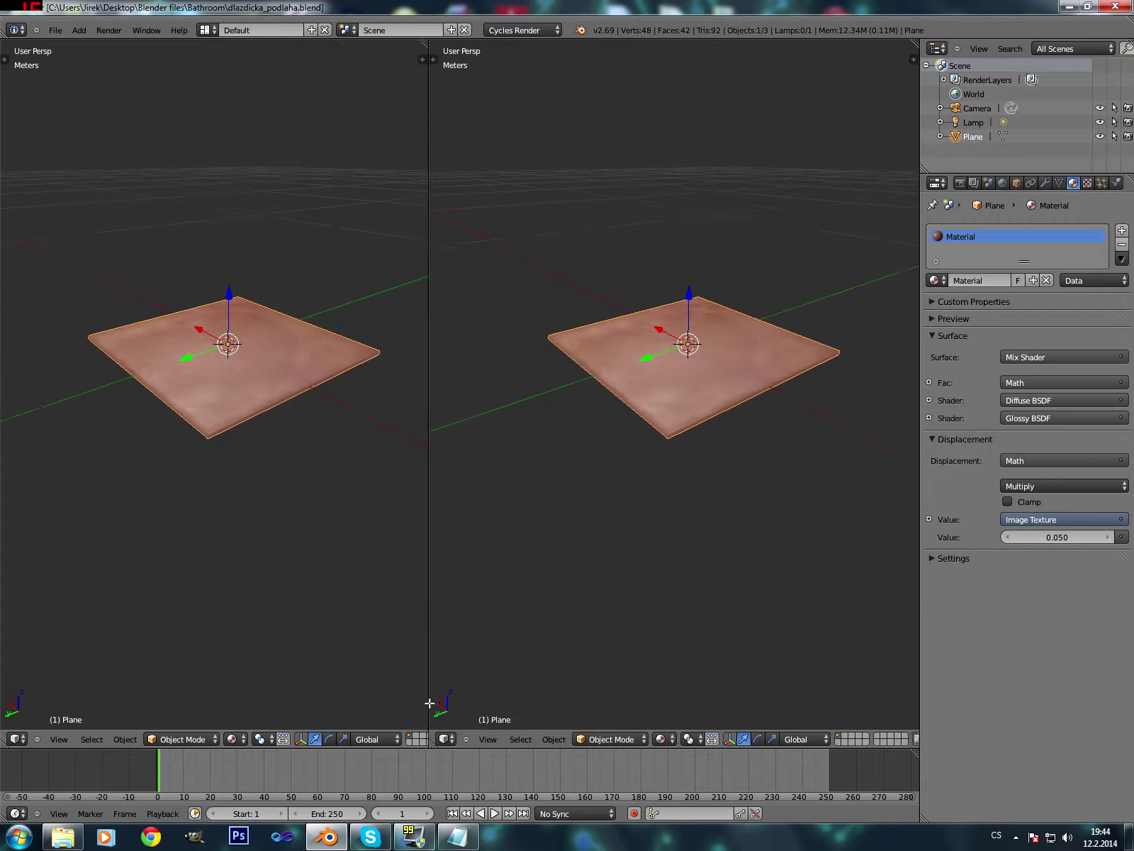
# Split the 3D view and make the left half a Node Editor showing the whole material node tree.
pyautogui.moveTo(7, 730); pyautogui.dragTo(445, 567)
pyautogui.click(17, 739)
pyautogui.click(37, 574)
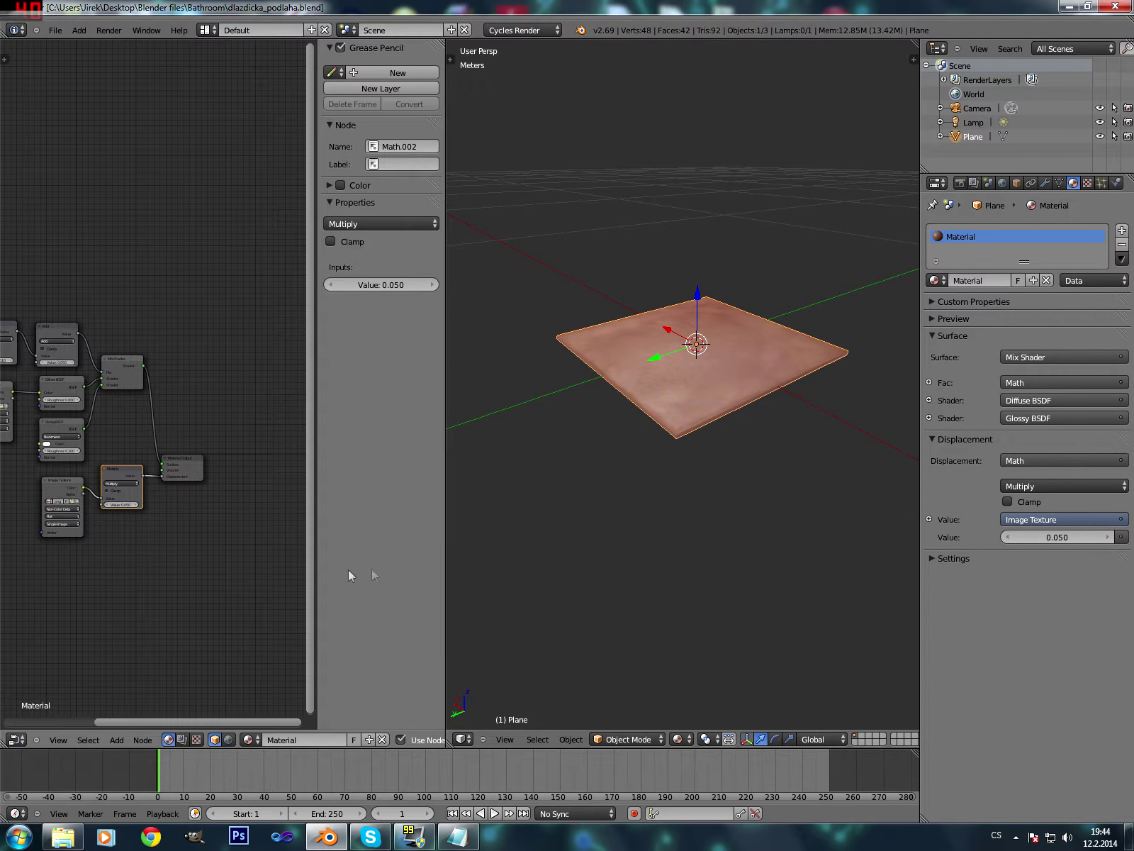
pyautogui.press('n')
pyautogui.press('Home')
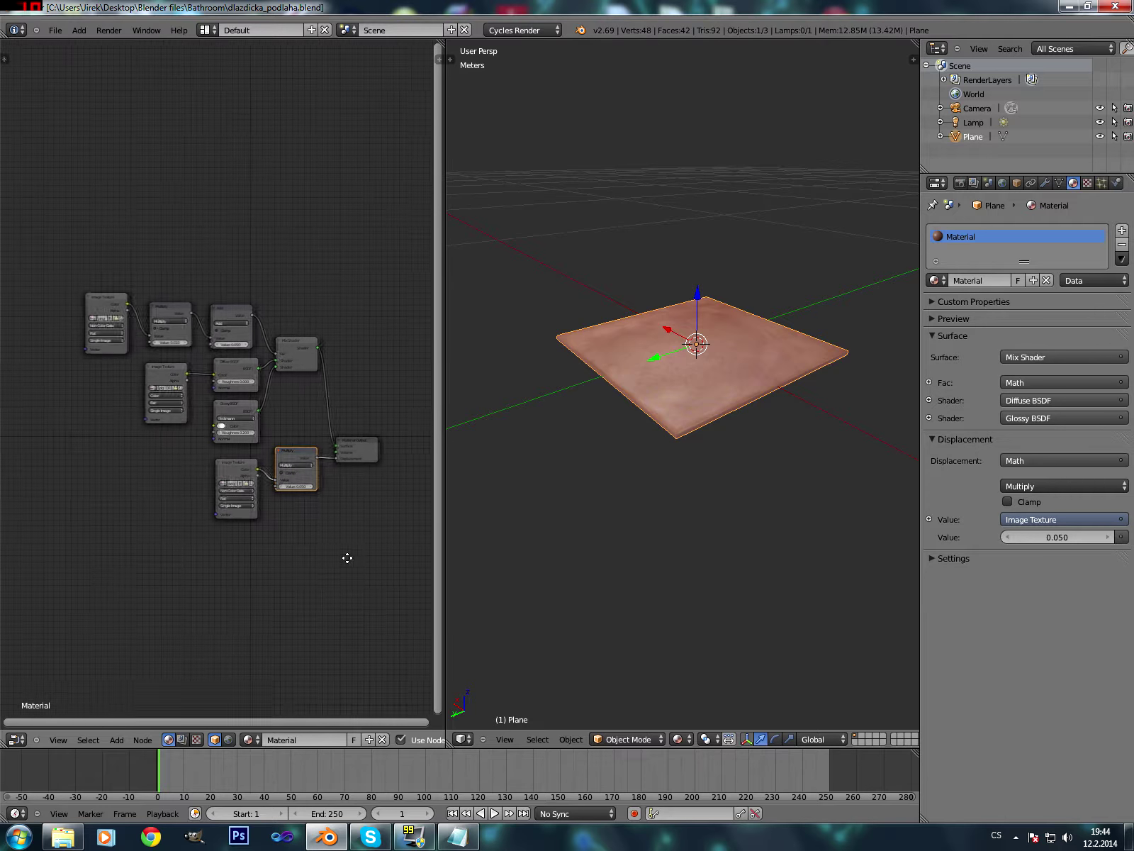
pyautogui.moveTo(346, 612); pyautogui.dragTo(304, 610, button='middle')
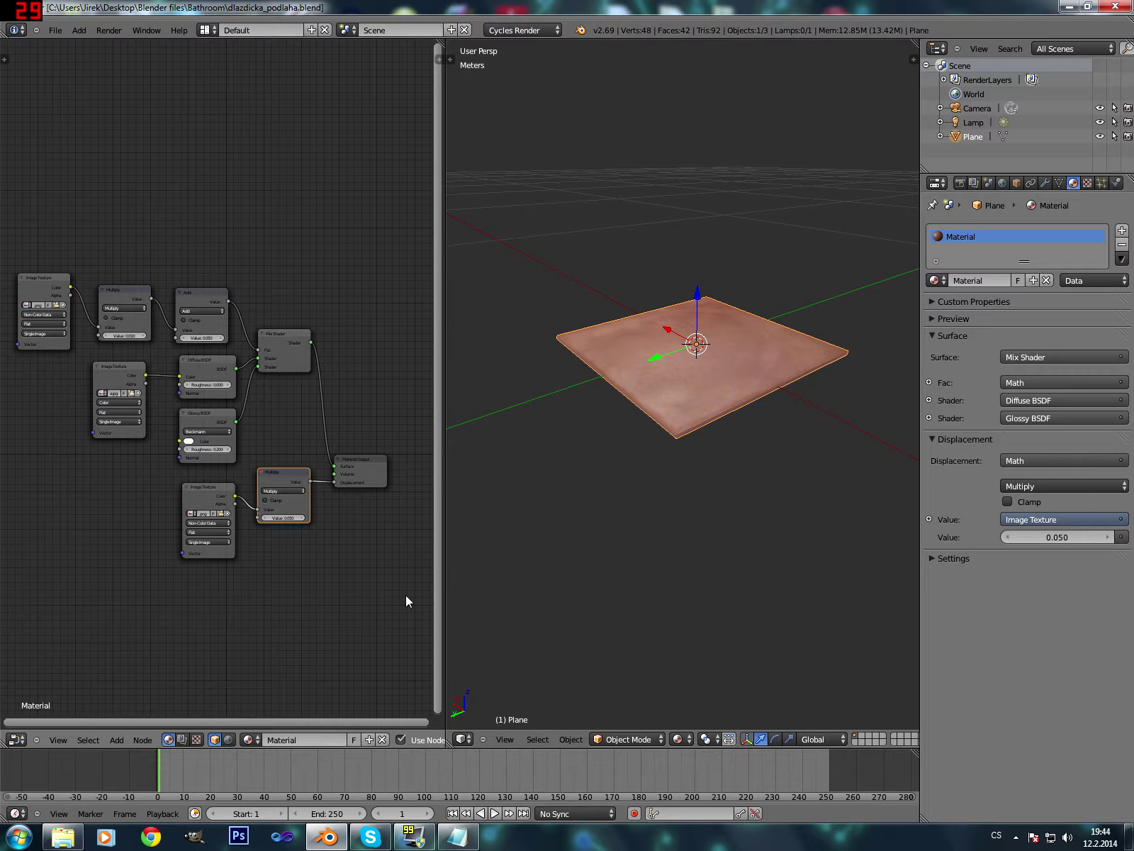
# Preview the plane in Rendered shading, return to Texture shading, and enter Edit Mode.
pyautogui.click(679, 738)
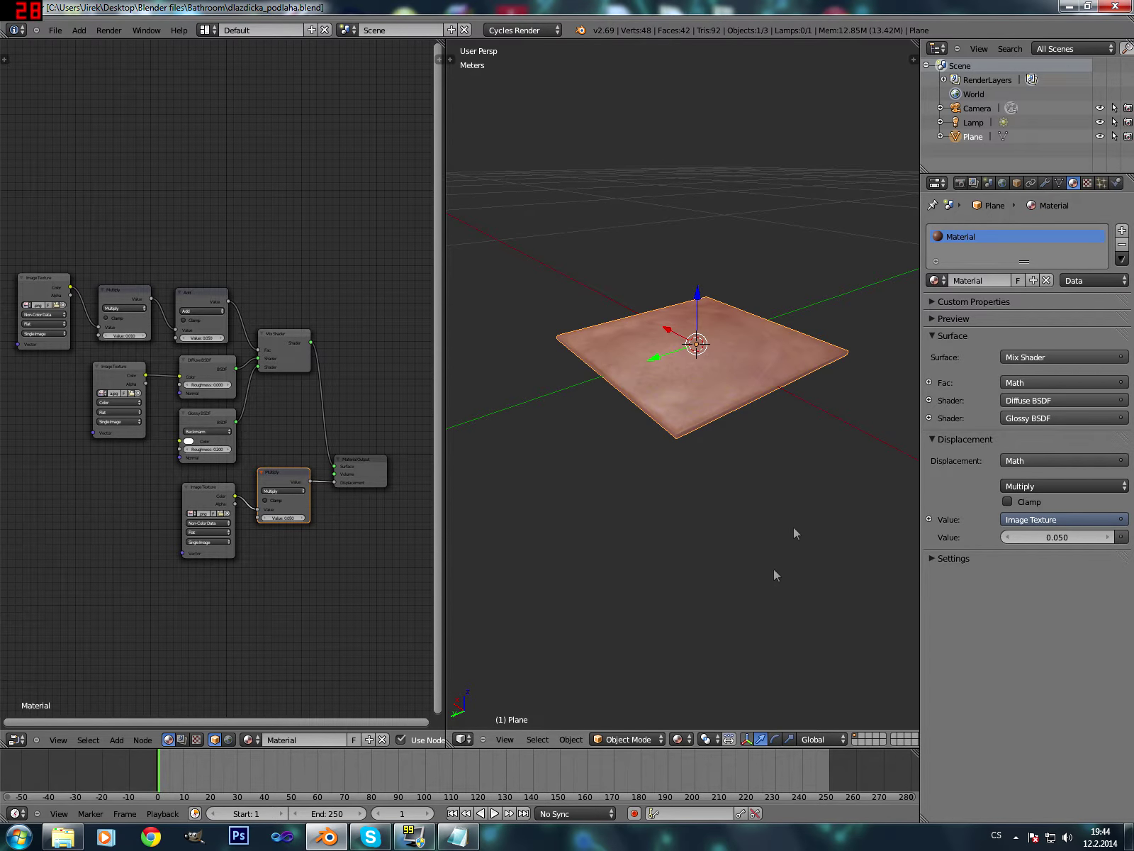
pyautogui.click(679, 739)
pyautogui.click(693, 646)
pyautogui.scroll(3, 584, 636)
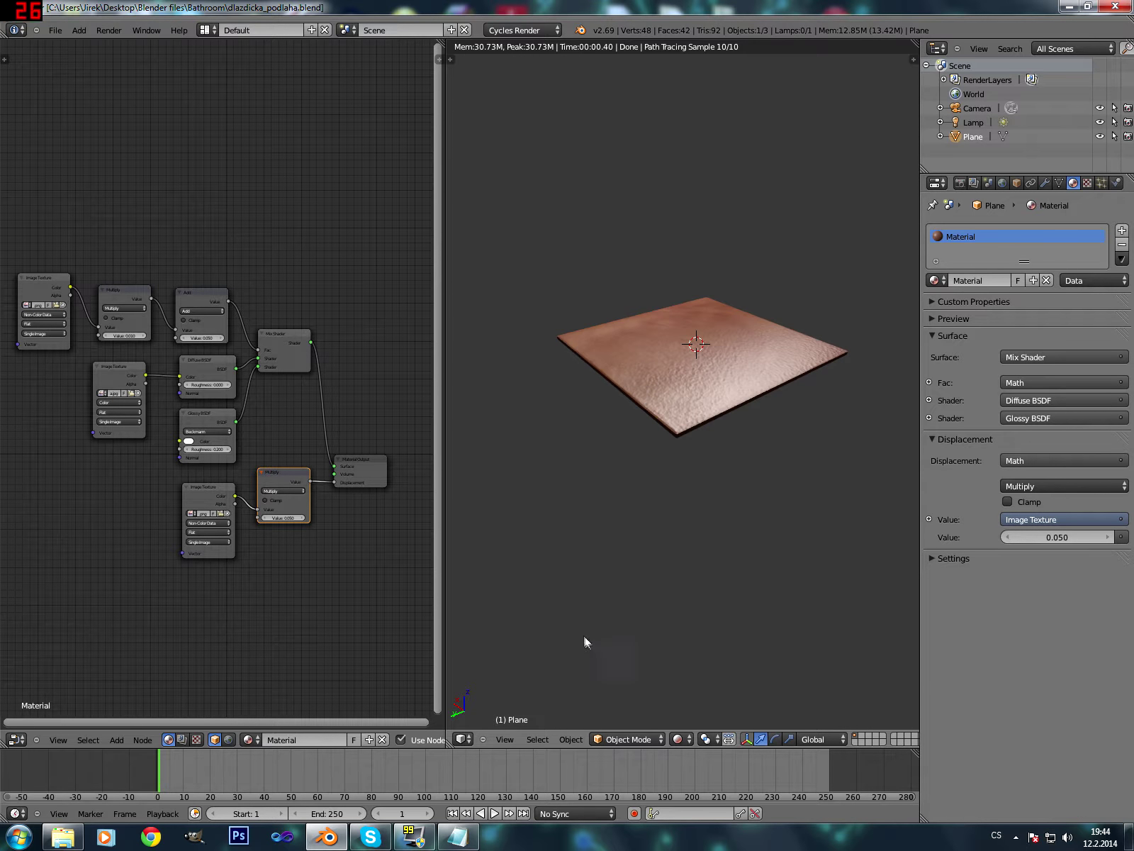
pyautogui.moveTo(570, 603)
pyautogui.mouseDown(button='middle')
pyautogui.moveTo(645, 623)
pyautogui.moveTo(648, 582)
pyautogui.moveTo(678, 577)
pyautogui.moveTo(709, 611)
pyautogui.moveTo(725, 546)
pyautogui.moveTo(663, 562)
pyautogui.moveTo(700, 560)
pyautogui.mouseUp(button='middle')
pyautogui.scroll(-3, 697, 627)
pyautogui.scroll(-2, 665, 602)
pyautogui.click(679, 739)
pyautogui.click(700, 679)
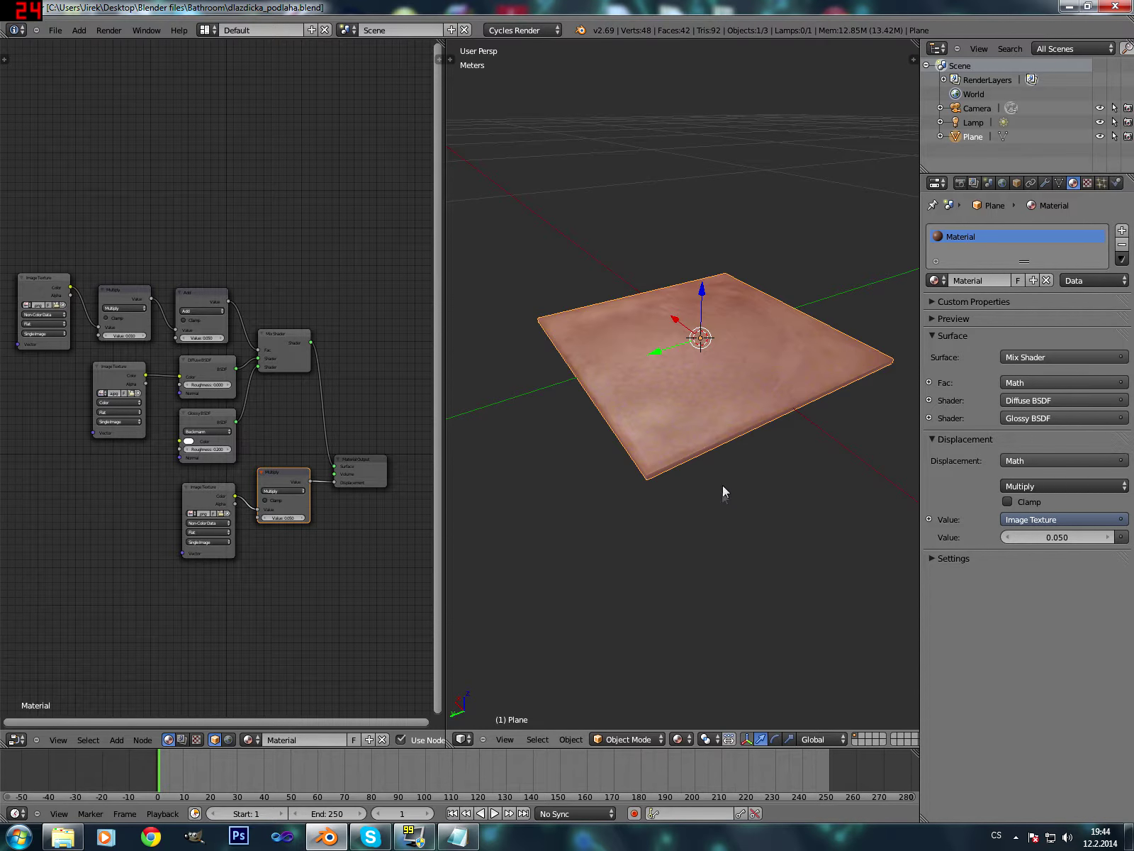
pyautogui.press('Tab')
pyautogui.scroll(4, 722, 391)
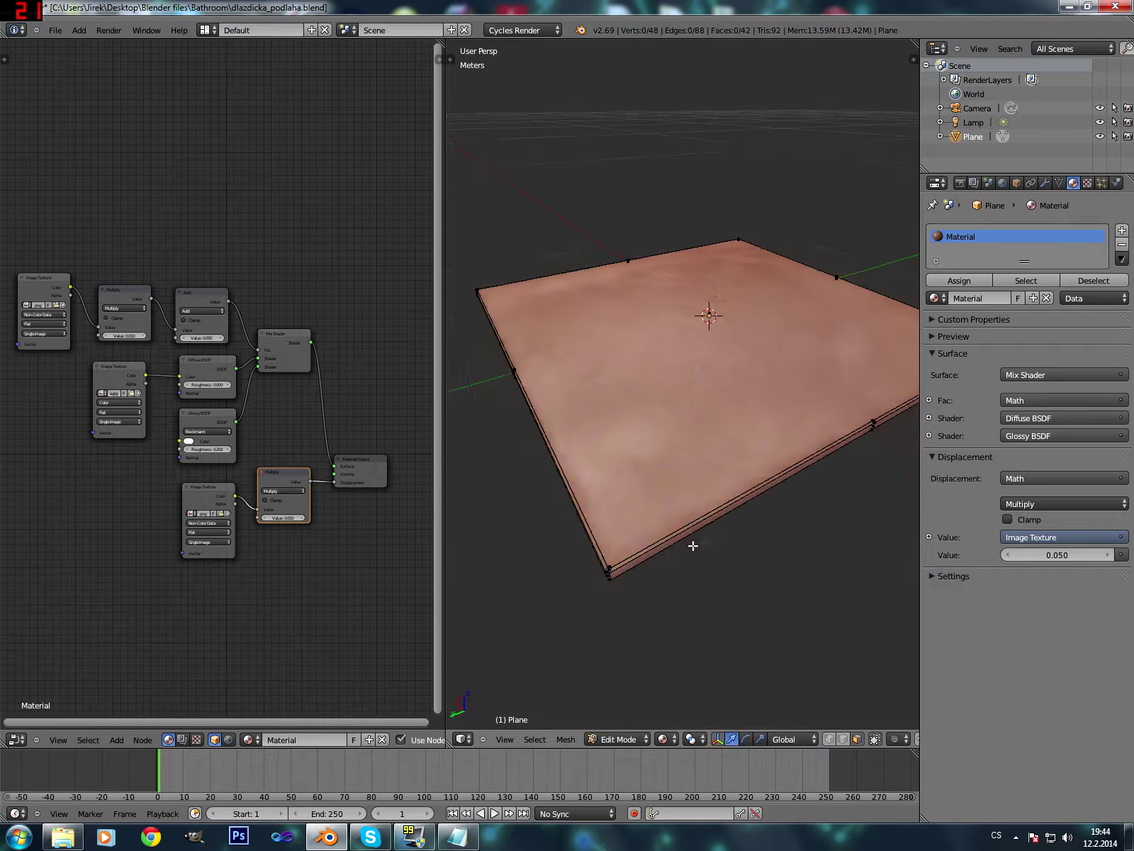
# View the plane edge-on in Rendered shading to see its bumpy displacement, back in Object Mode.
pyautogui.moveTo(693, 545); pyautogui.dragTo(697, 703, button='middle')
pyautogui.click(663, 739)
pyautogui.click(682, 698)
pyautogui.moveTo(669, 567)
pyautogui.mouseDown(button='middle')
pyautogui.moveTo(635, 523)
pyautogui.moveTo(588, 536)
pyautogui.moveTo(588, 593)
pyautogui.moveTo(740, 593)
pyautogui.moveTo(752, 630)
pyautogui.mouseUp(button='middle')
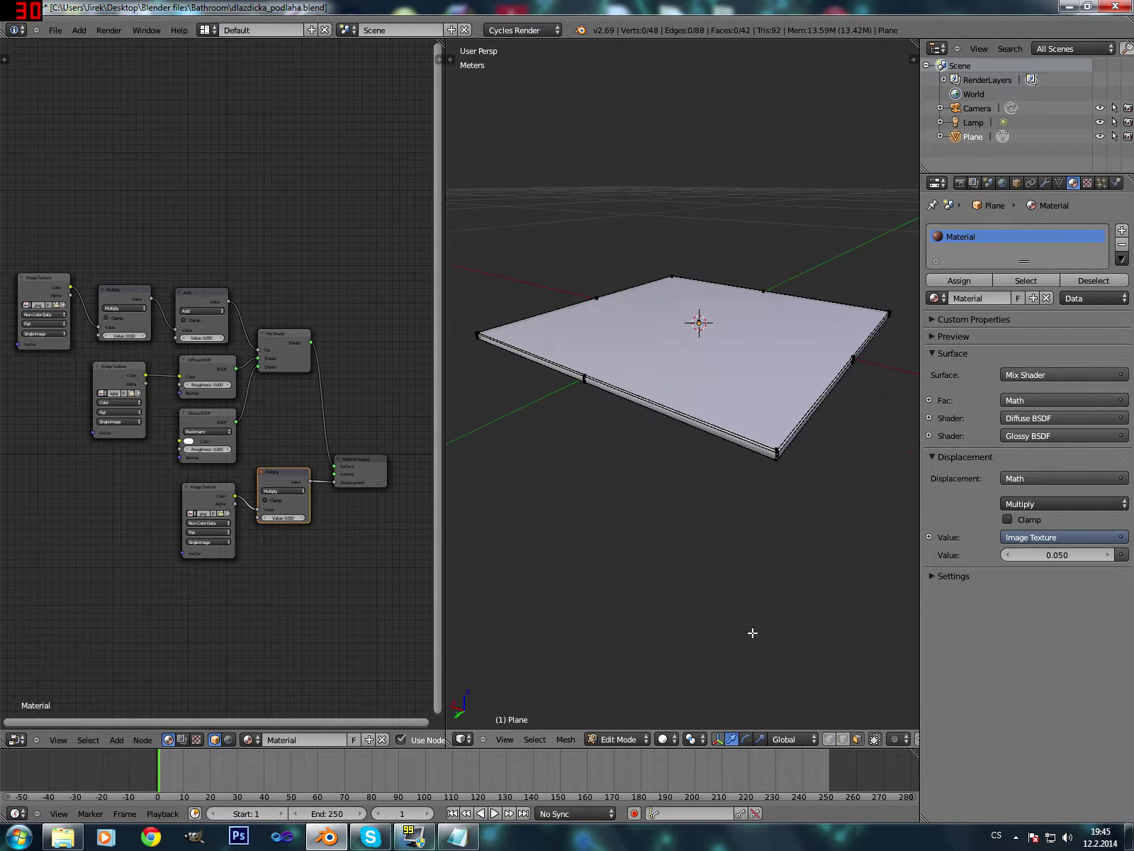
pyautogui.click(664, 738)
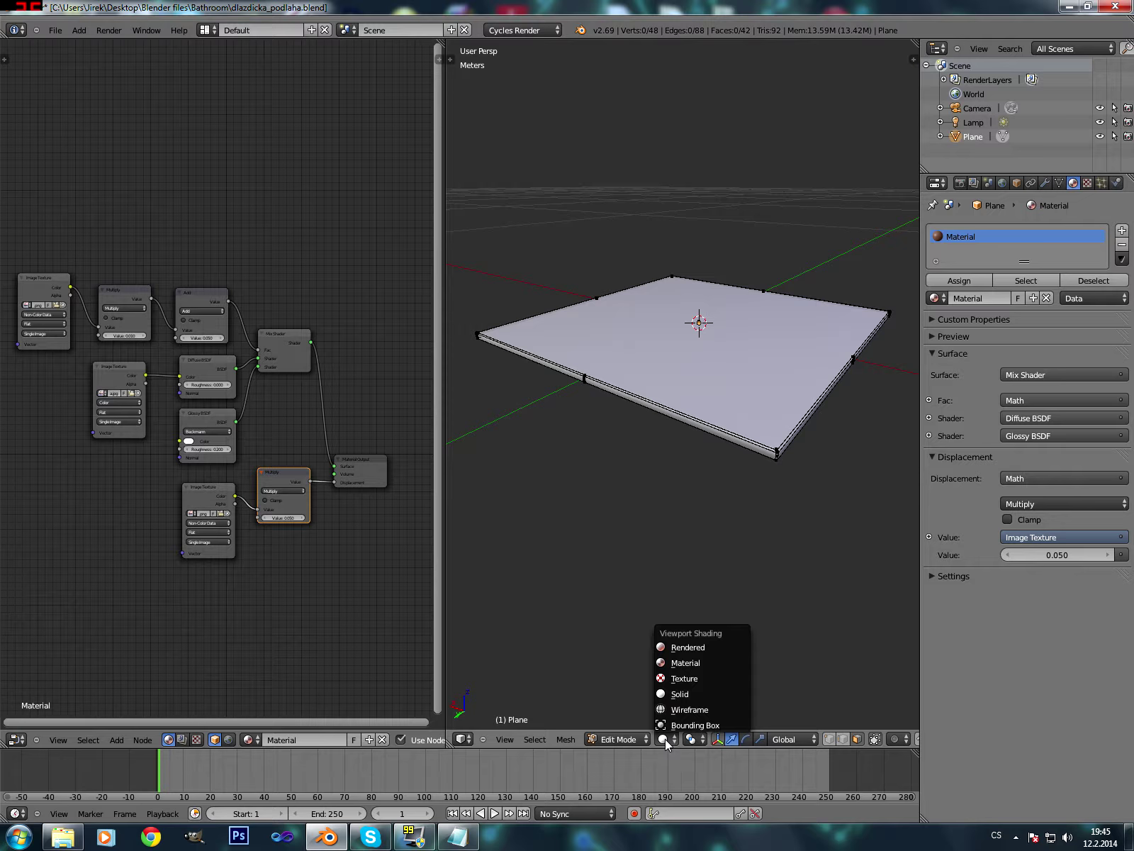
pyautogui.click(699, 647)
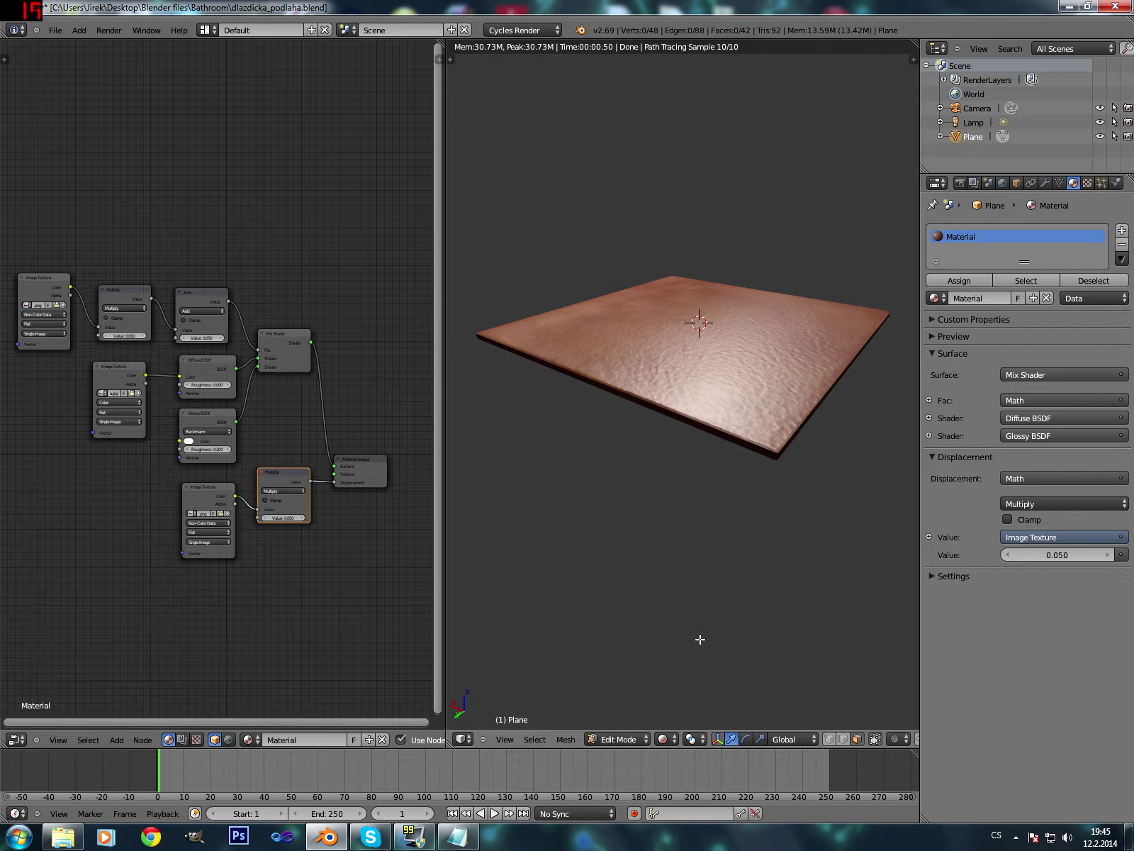
pyautogui.press('Tab')
pyautogui.scroll(1, 766, 415)
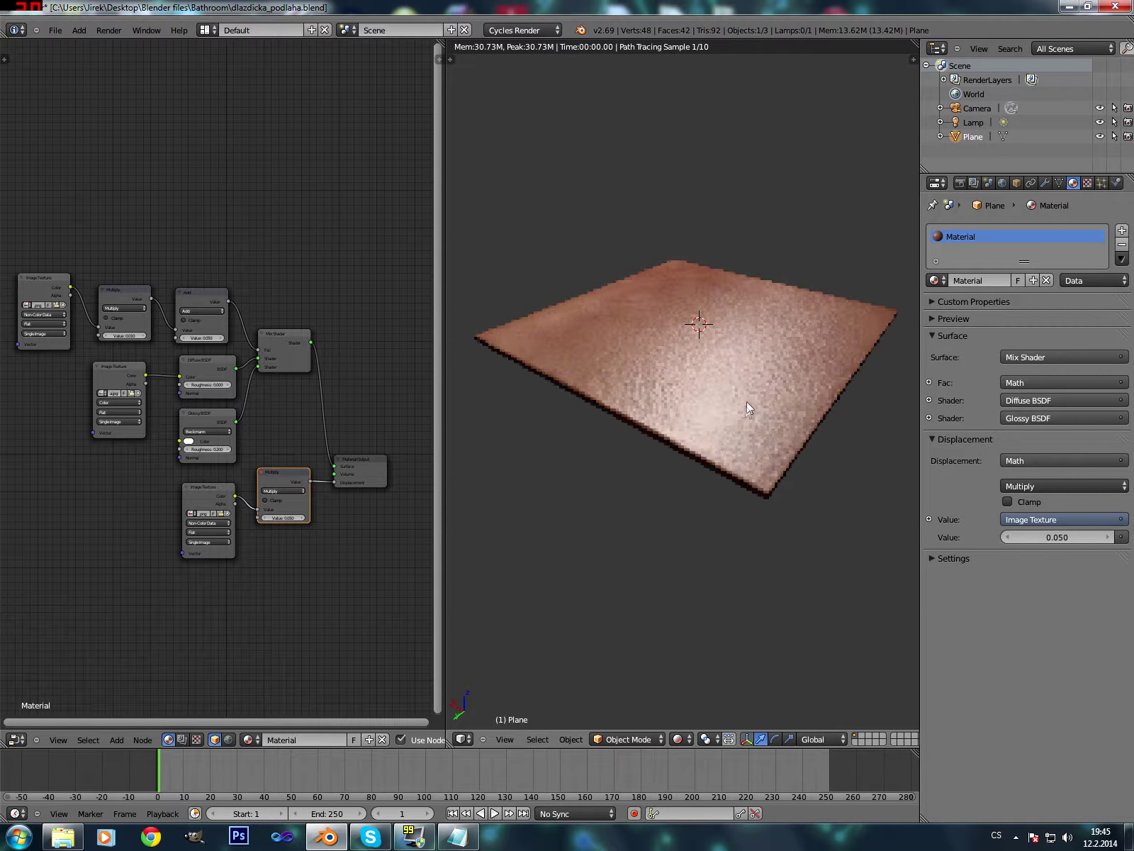
# Link the Multiply output to Displacement, then disconnect it to compare the flat floor.
pyautogui.scroll(3, 748, 397)
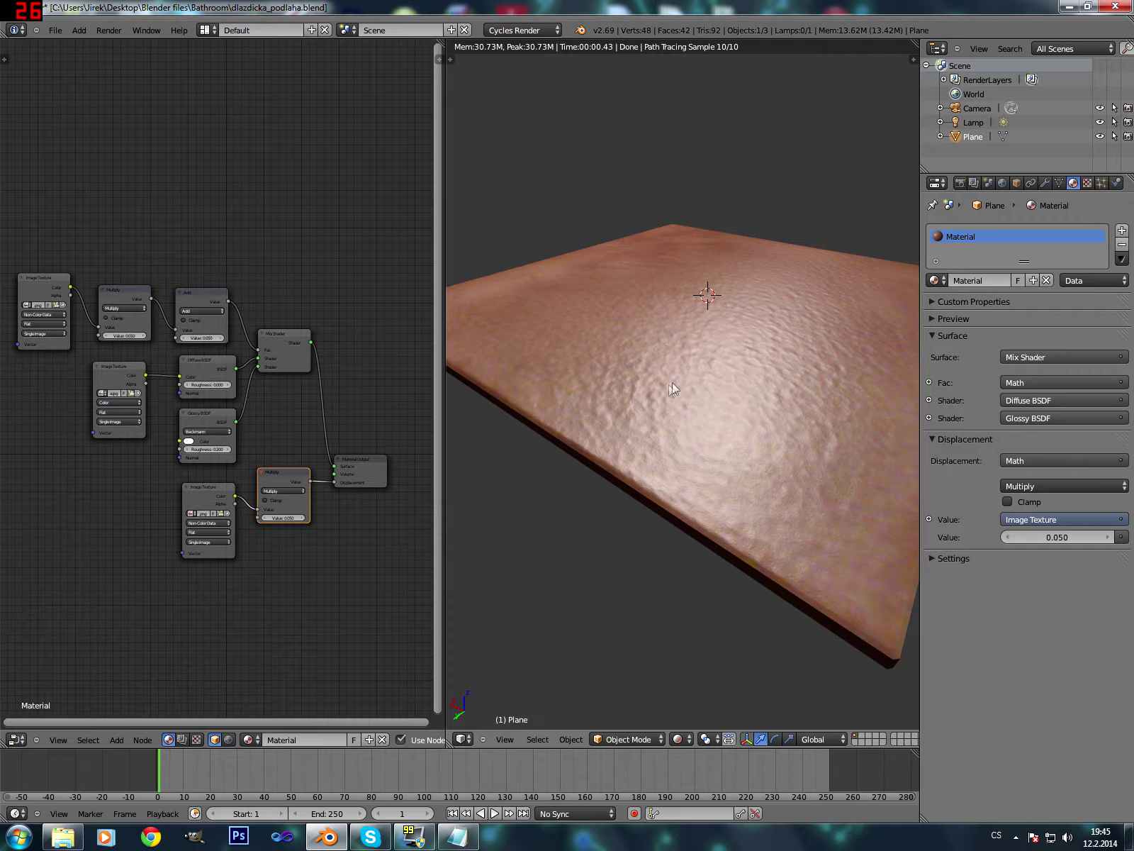
pyautogui.moveTo(346, 485); pyautogui.dragTo(336, 482)
pyautogui.moveTo(336, 565)
pyautogui.mouseDown(button='middle')
pyautogui.moveTo(283, 555)
pyautogui.moveTo(302, 542)
pyautogui.mouseUp(button='middle')
pyautogui.scroll(2, 304, 556)
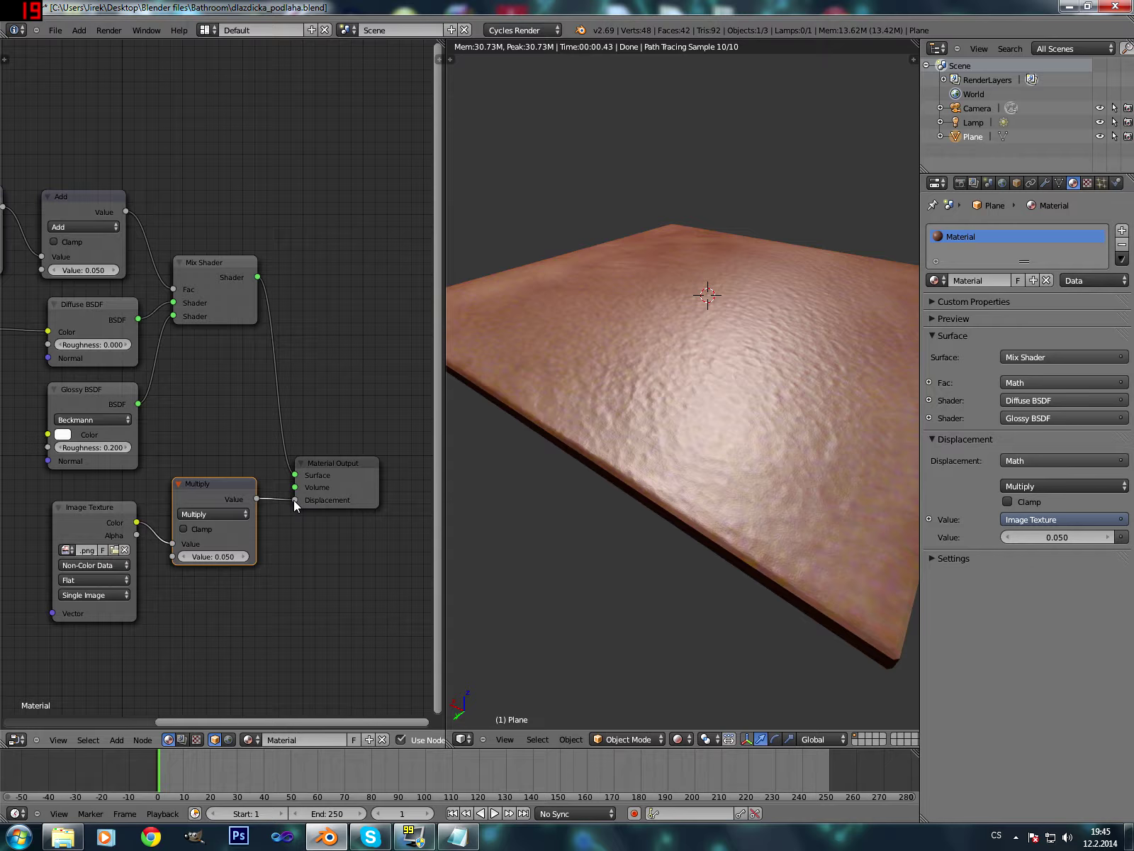
pyautogui.moveTo(294, 500); pyautogui.dragTo(286, 536)
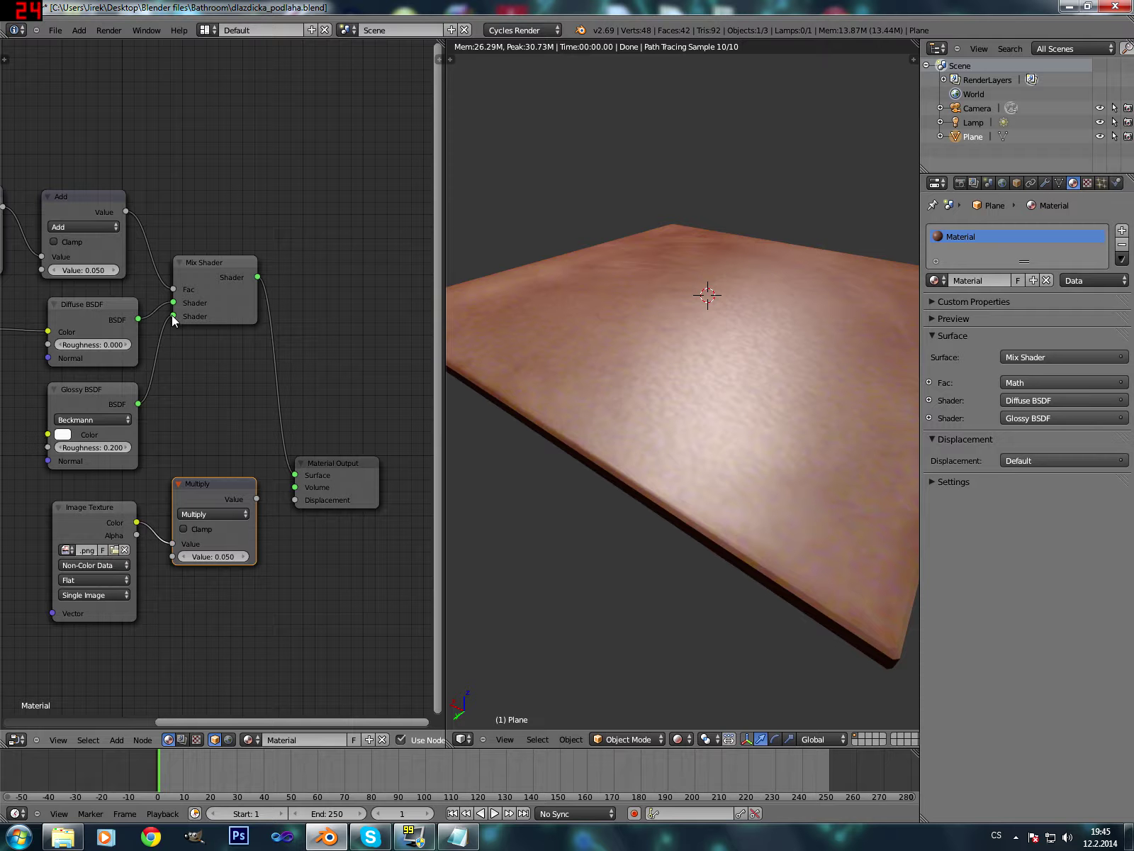
# Test Diffuse BSDF as Surface, then reconnect Multiply to Displacement and Mix Shader to Surface.
pyautogui.moveTo(138, 320); pyautogui.dragTo(295, 474)
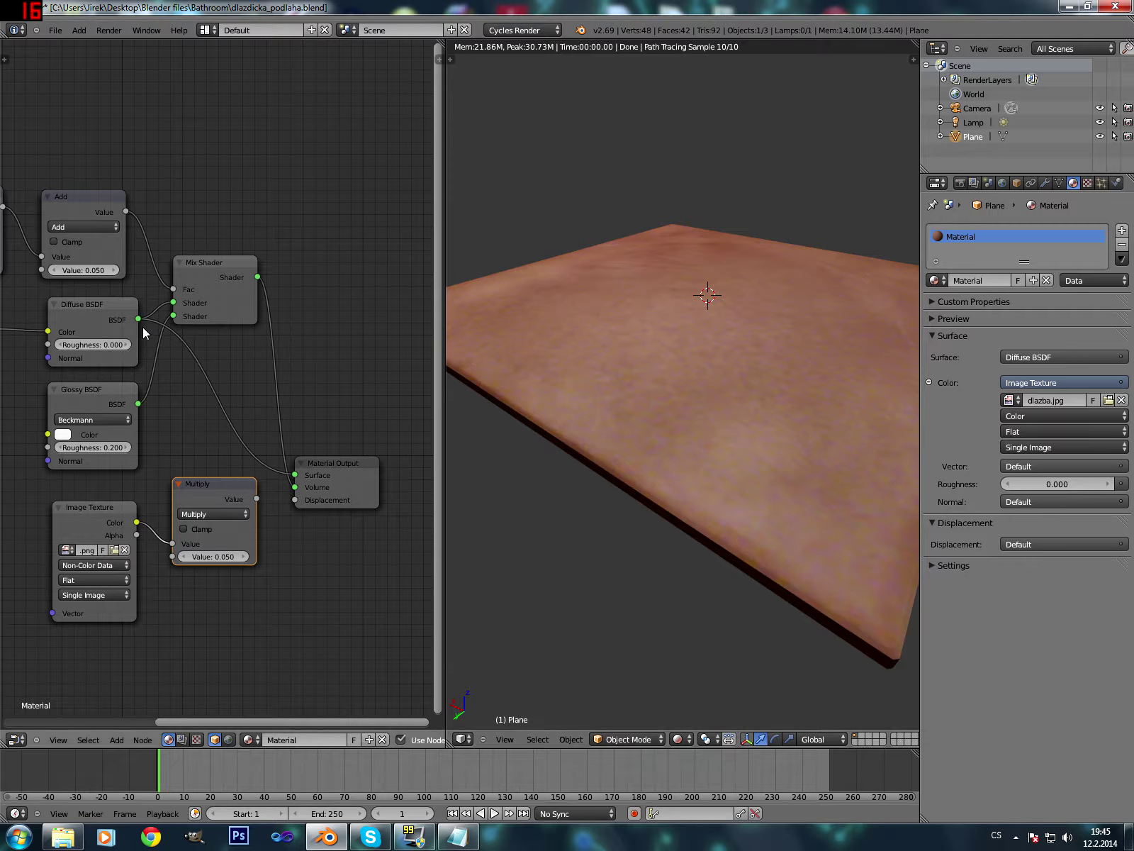
pyautogui.moveTo(295, 474); pyautogui.dragTo(230, 444)
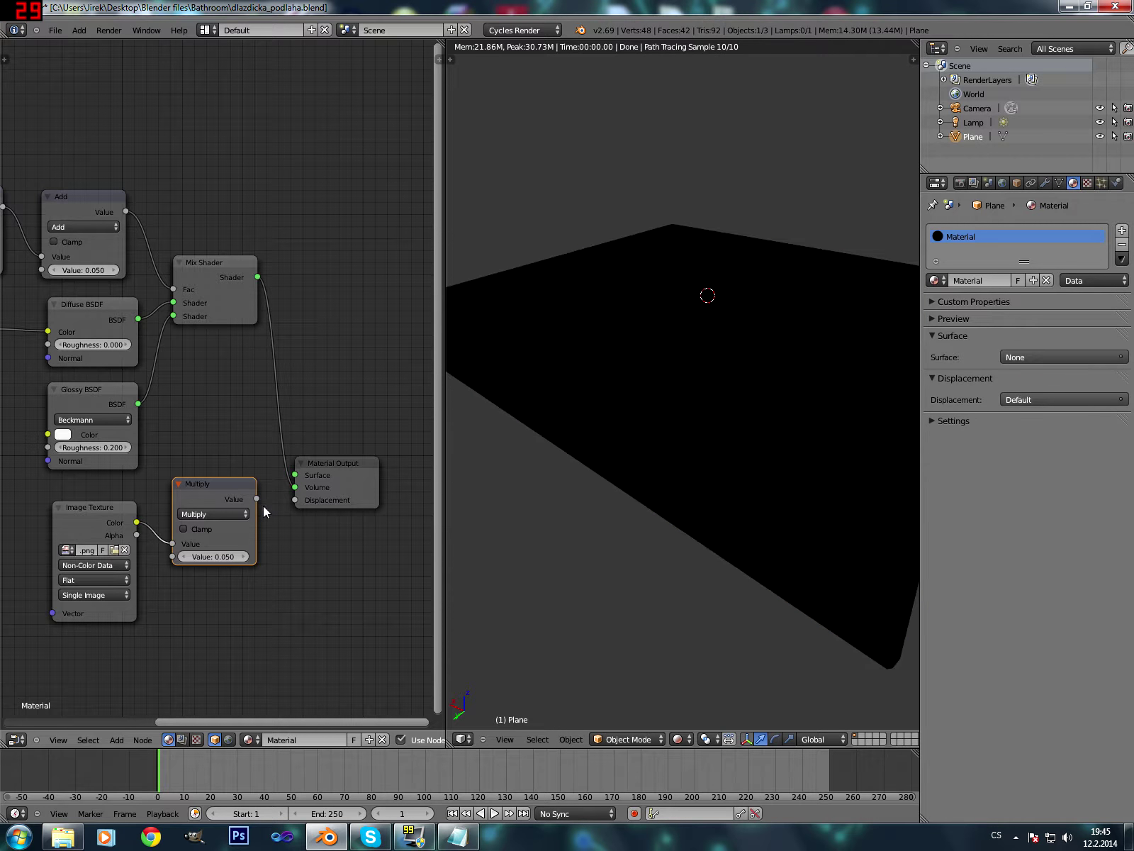
pyautogui.moveTo(257, 498); pyautogui.dragTo(294, 499)
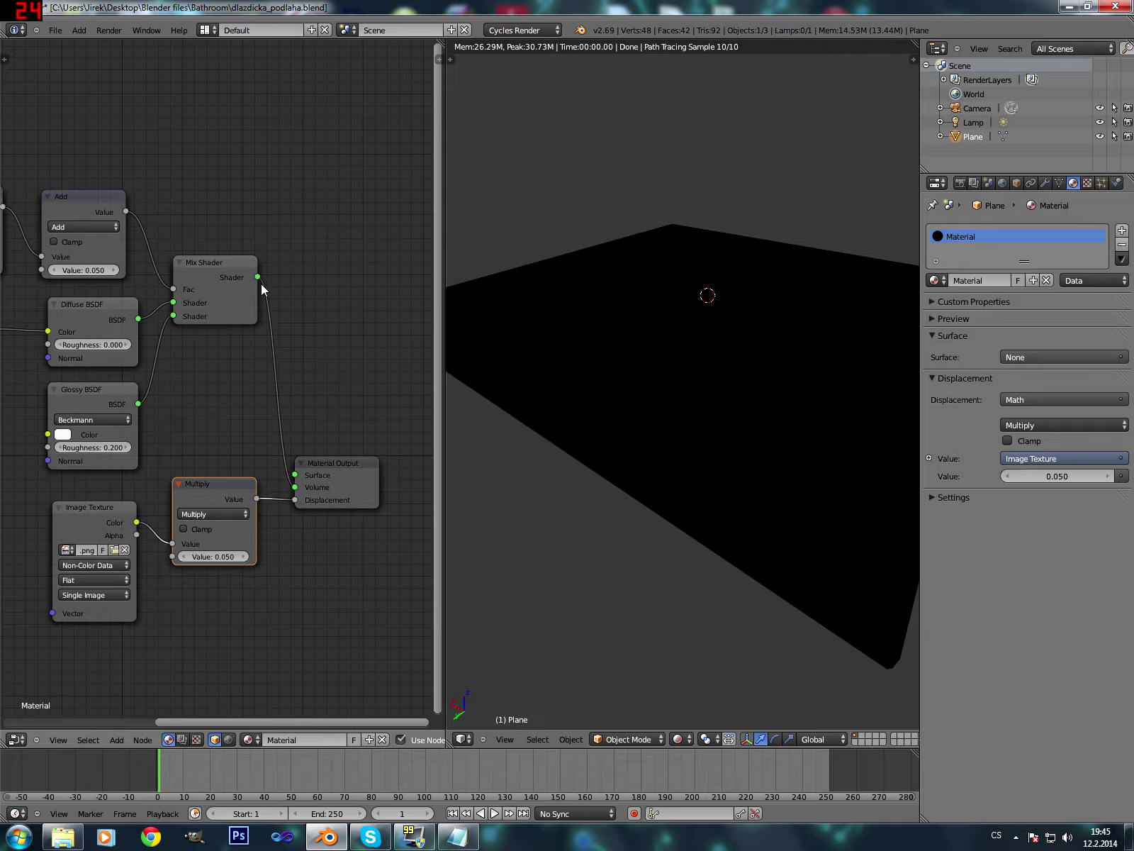
pyautogui.moveTo(295, 487); pyautogui.dragTo(296, 476)
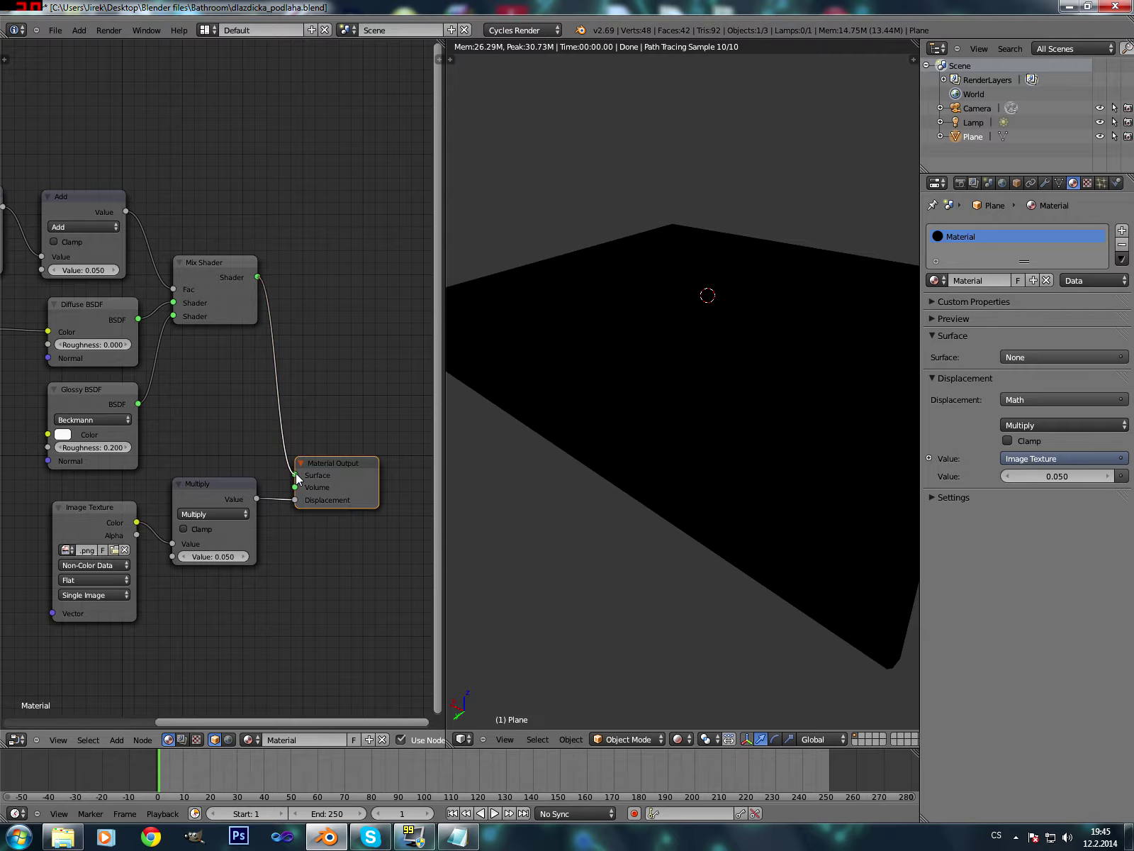